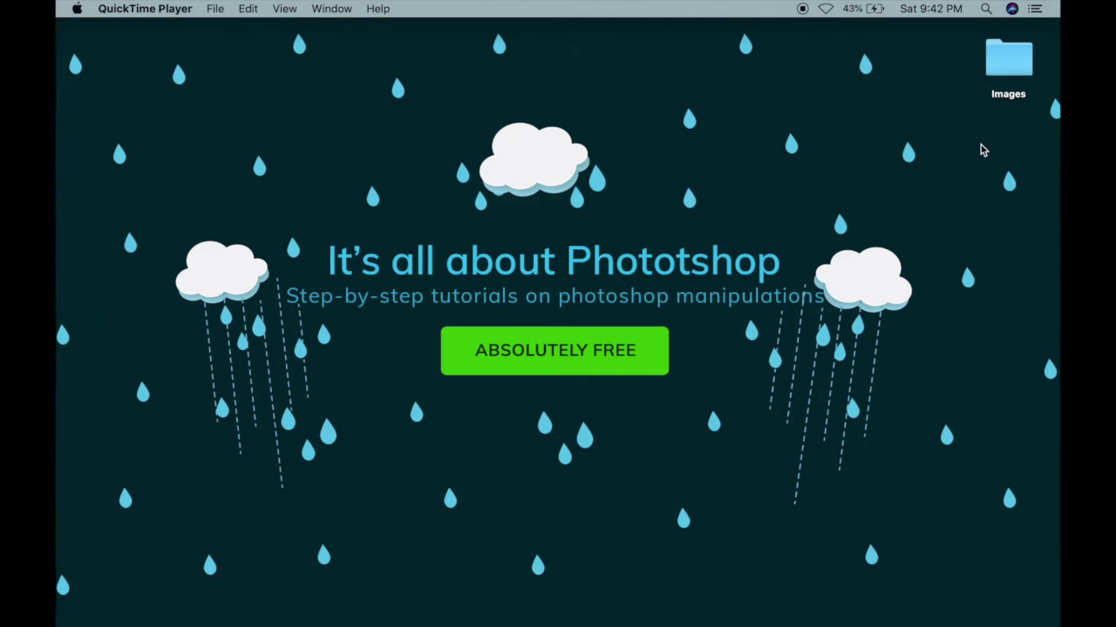
# Open the Images folder on the desktop and look at the blank 1500 × 1500 px document in Photoshop.
pyautogui.doubleClick(1000, 64)
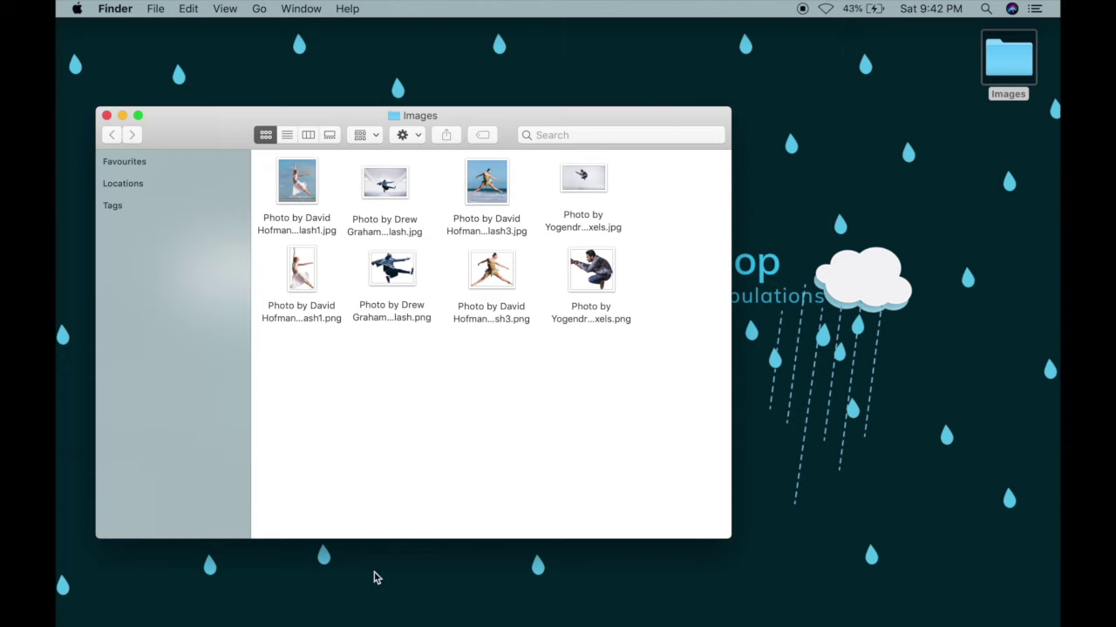
pyautogui.moveTo(493, 617)
pyautogui.click(493, 607)
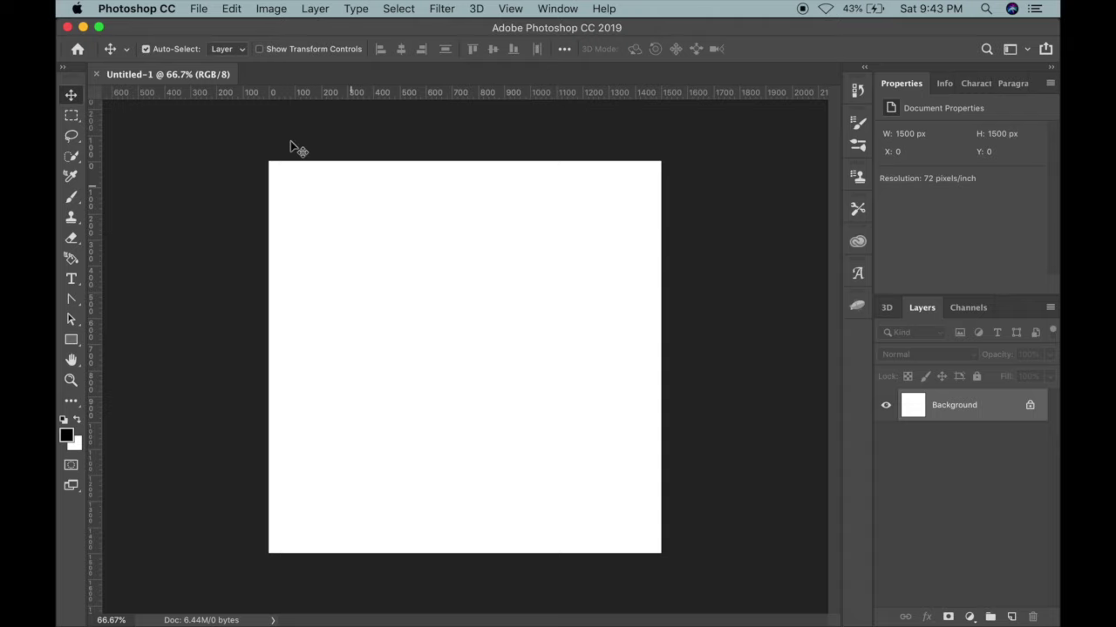
pyautogui.click(83, 27)
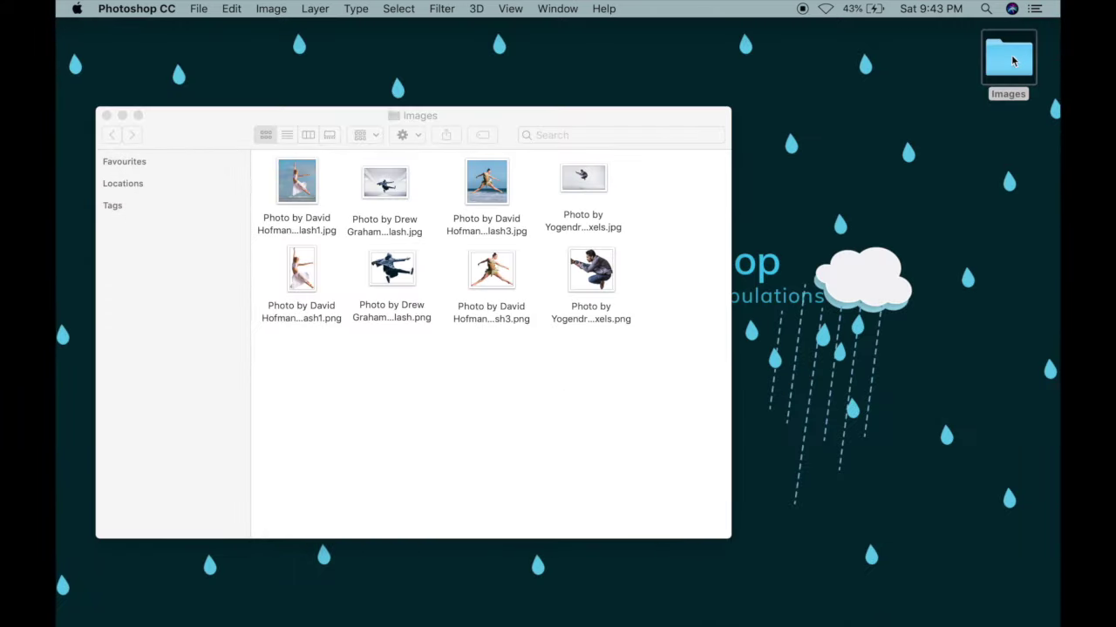
# Preview the four original JPG photos in the Images folder.
pyautogui.moveTo(633, 201); pyautogui.dragTo(276, 202)
pyautogui.press('space')
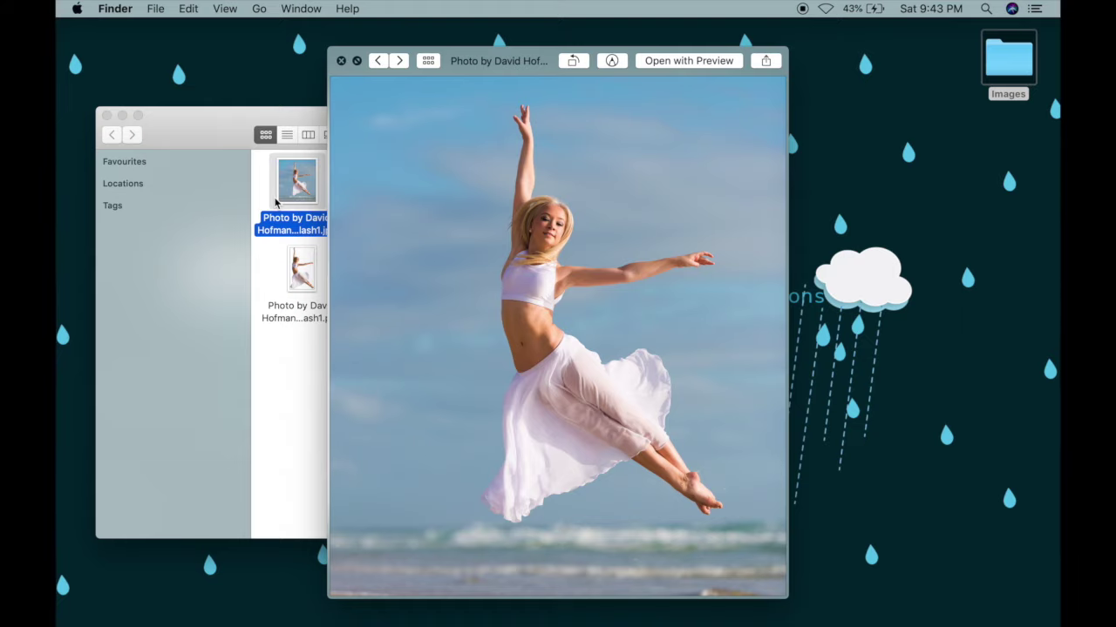
pyautogui.press('Right')
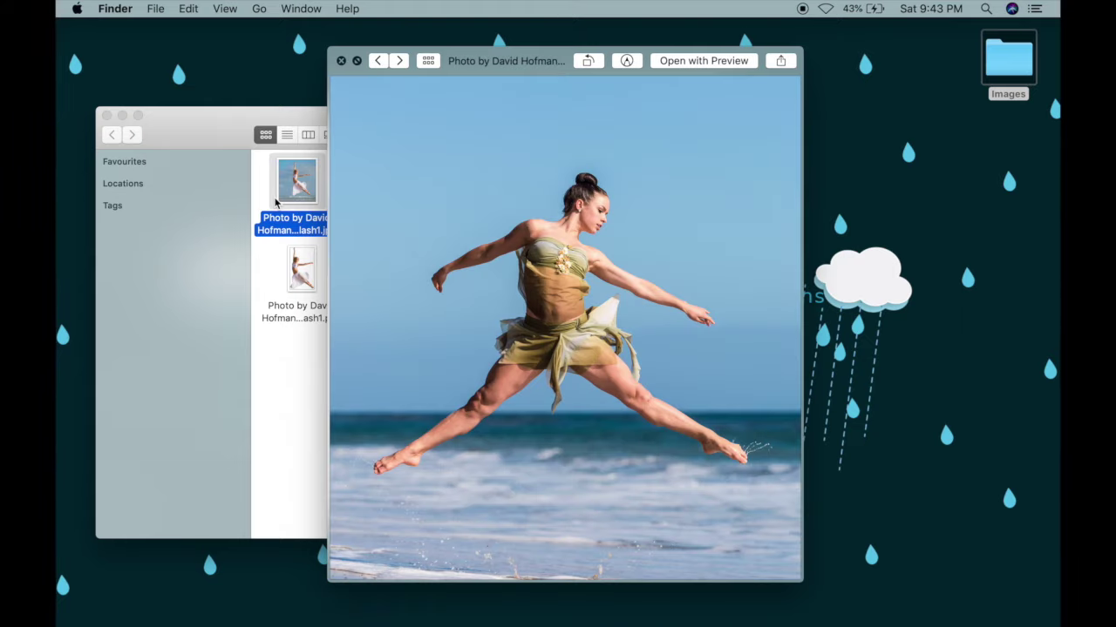
pyautogui.press('Right')
pyautogui.press('Right')
pyautogui.press('space')
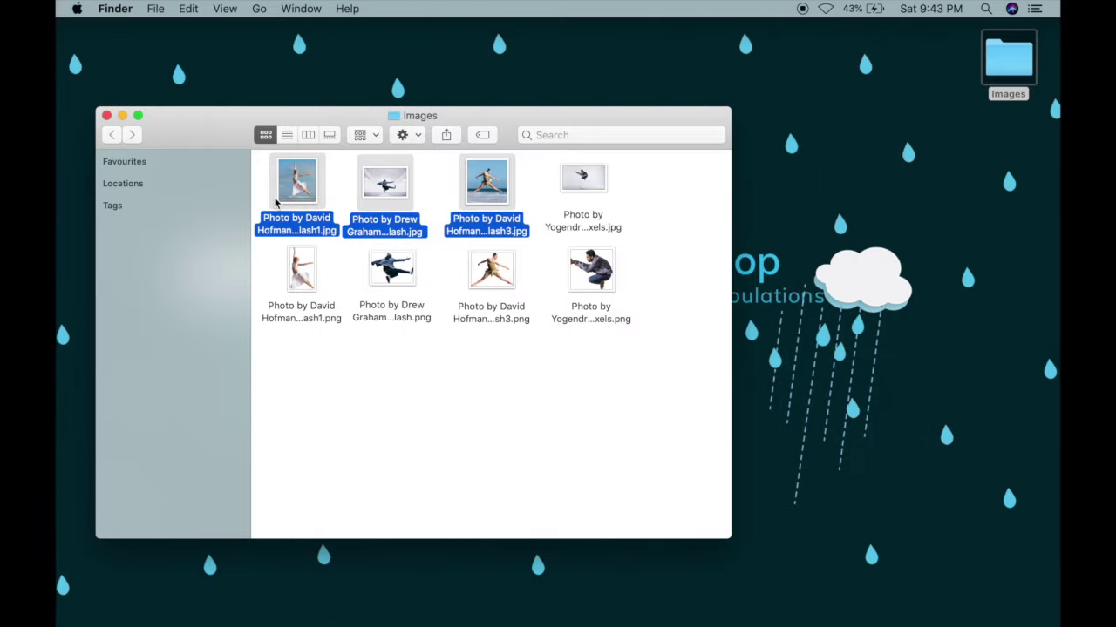
pyautogui.click(593, 186)
pyautogui.press('space')
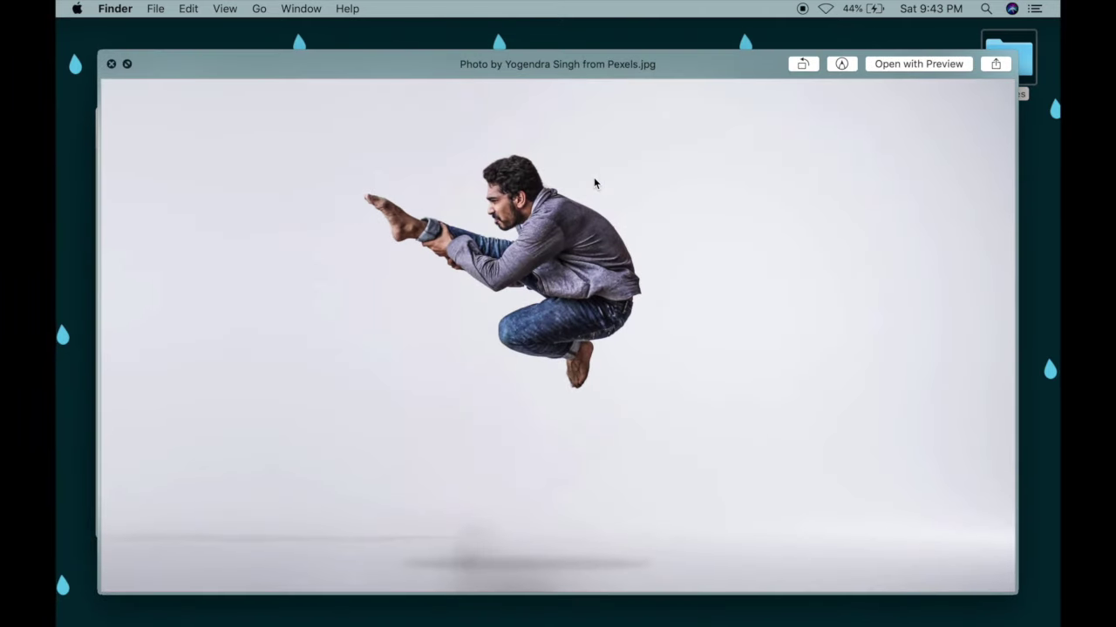
pyautogui.press('space')
# Preview the PNG cut-outs of the jumping figures in the Images folder.
pyautogui.moveTo(679, 305); pyautogui.dragTo(309, 276)
pyautogui.press('space')
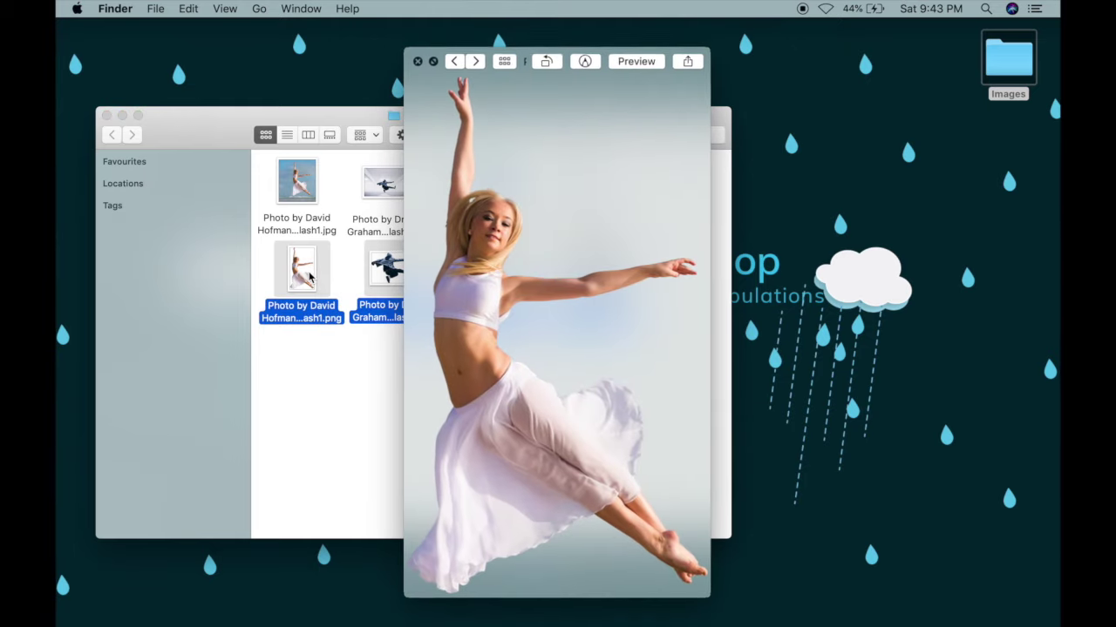
pyautogui.press('Right')
pyautogui.press('Right')
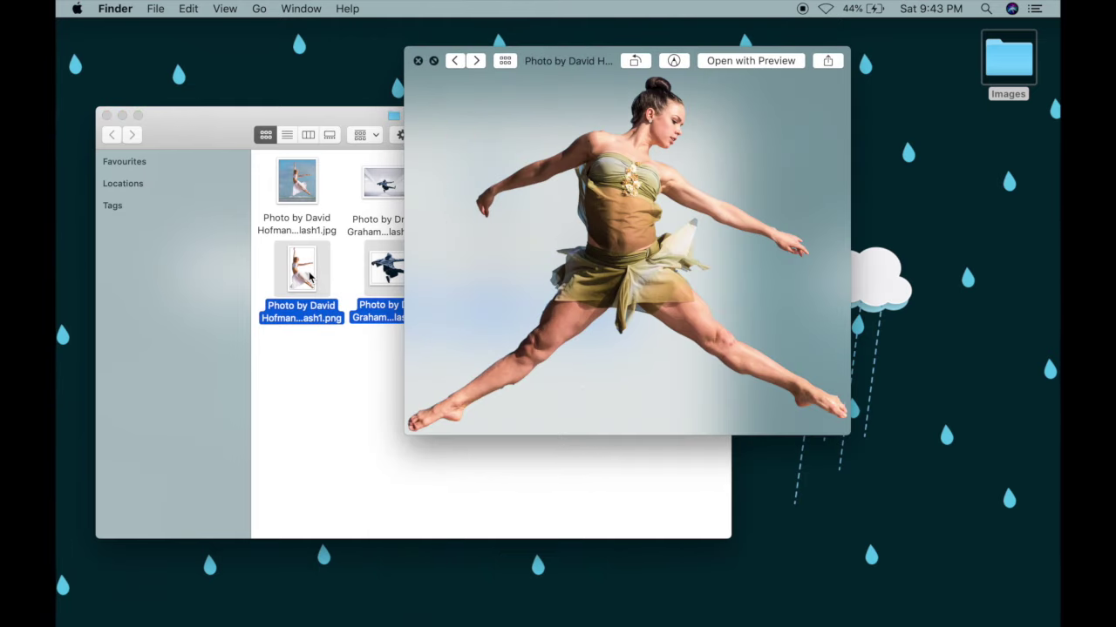
pyautogui.press('Right')
pyautogui.press('Right')
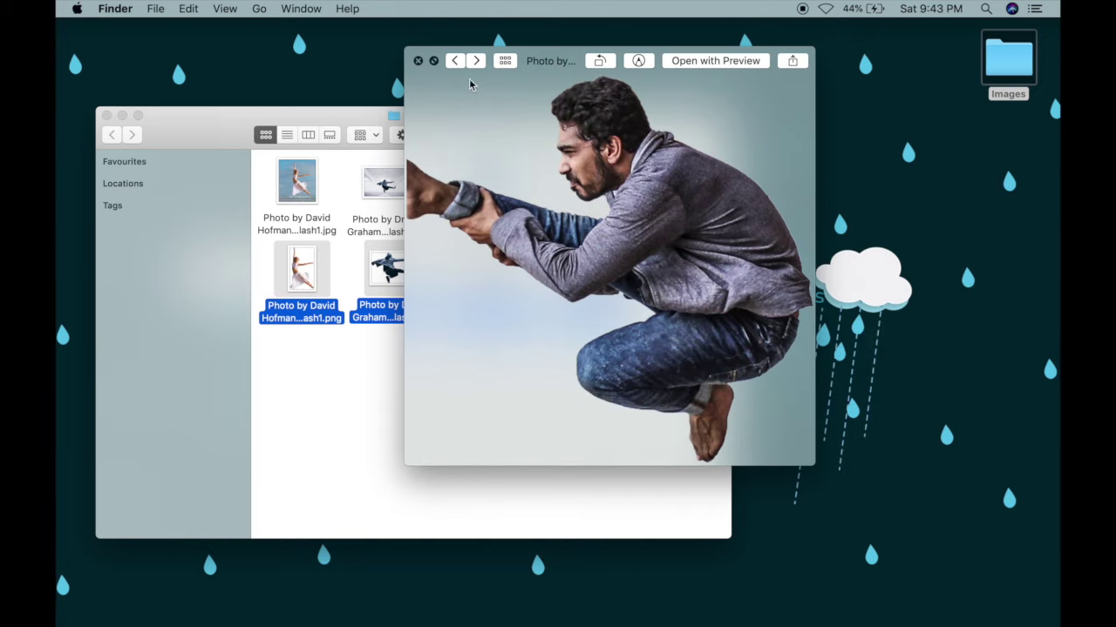
pyautogui.click(419, 62)
pyautogui.click(416, 381)
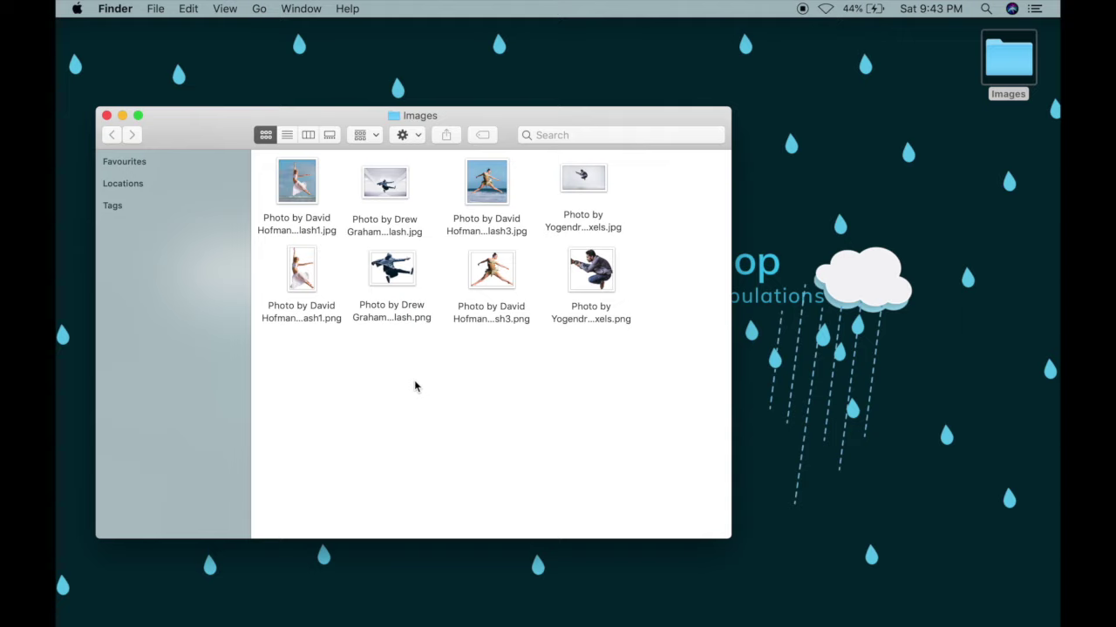
# Open the four PNG cut-outs together in Adobe Photoshop CC 2019.
pyautogui.moveTo(433, 624)
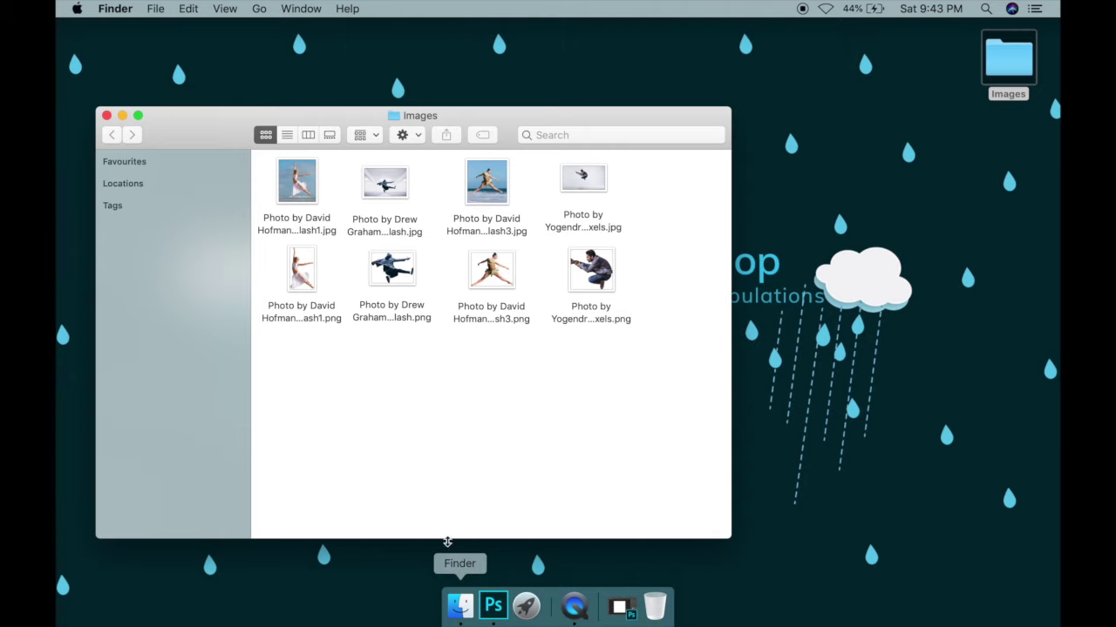
pyautogui.moveTo(675, 349); pyautogui.dragTo(289, 290)
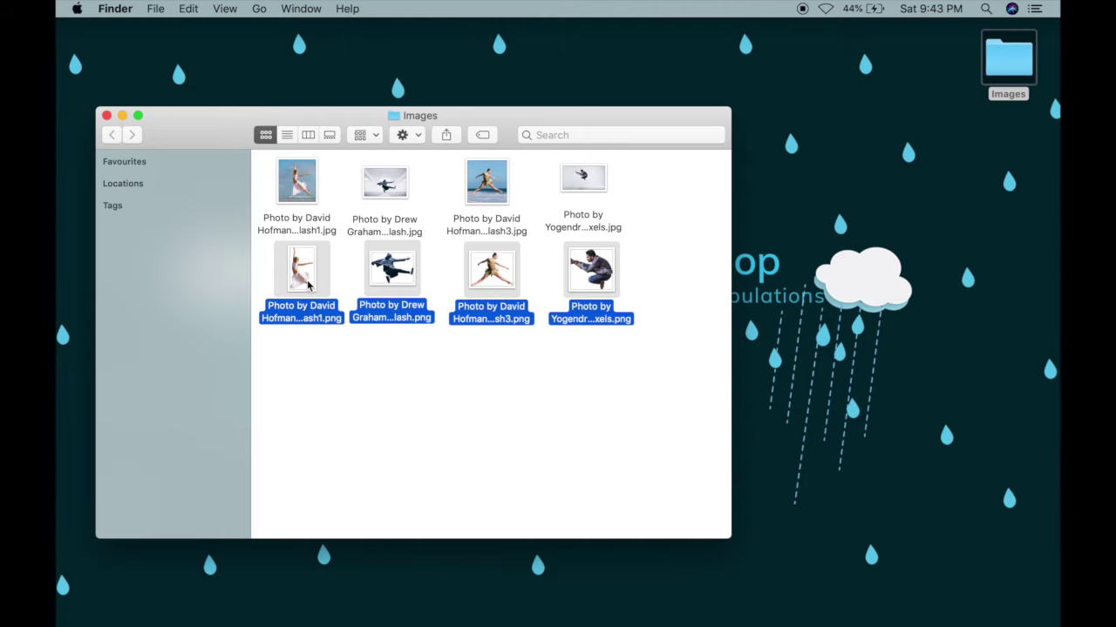
pyautogui.rightClick(309, 284)
pyautogui.moveTo(392, 290)
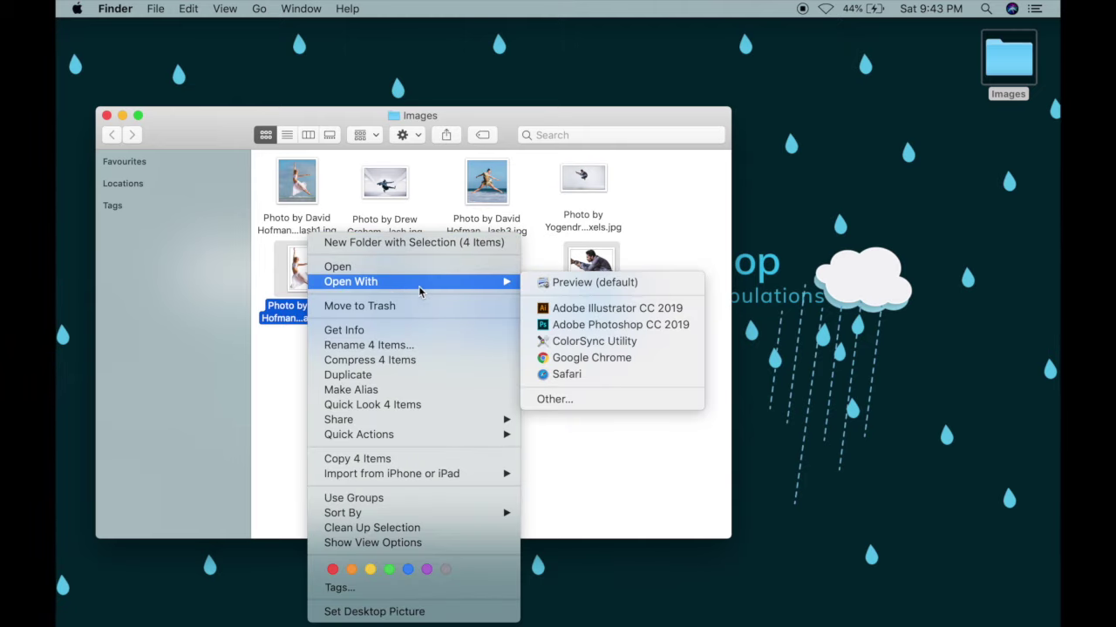
pyautogui.click(613, 326)
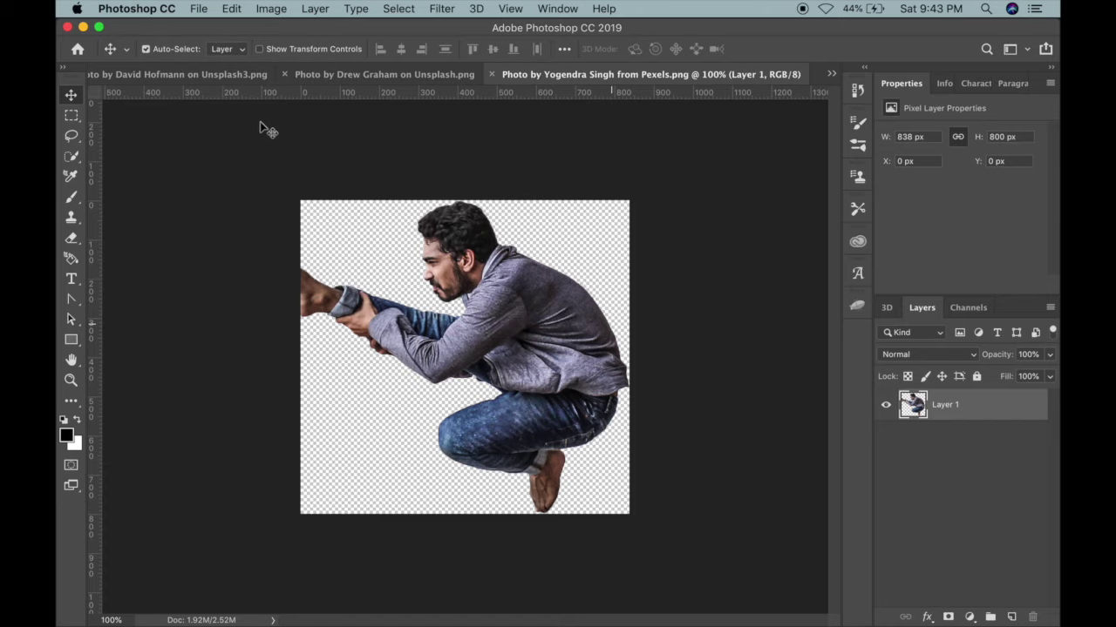
# Duplicate the white-skirted dancer's layer into Untitled-1 and move her to about X 465 px, Y 130 px on the canvas.
pyautogui.click(831, 75)
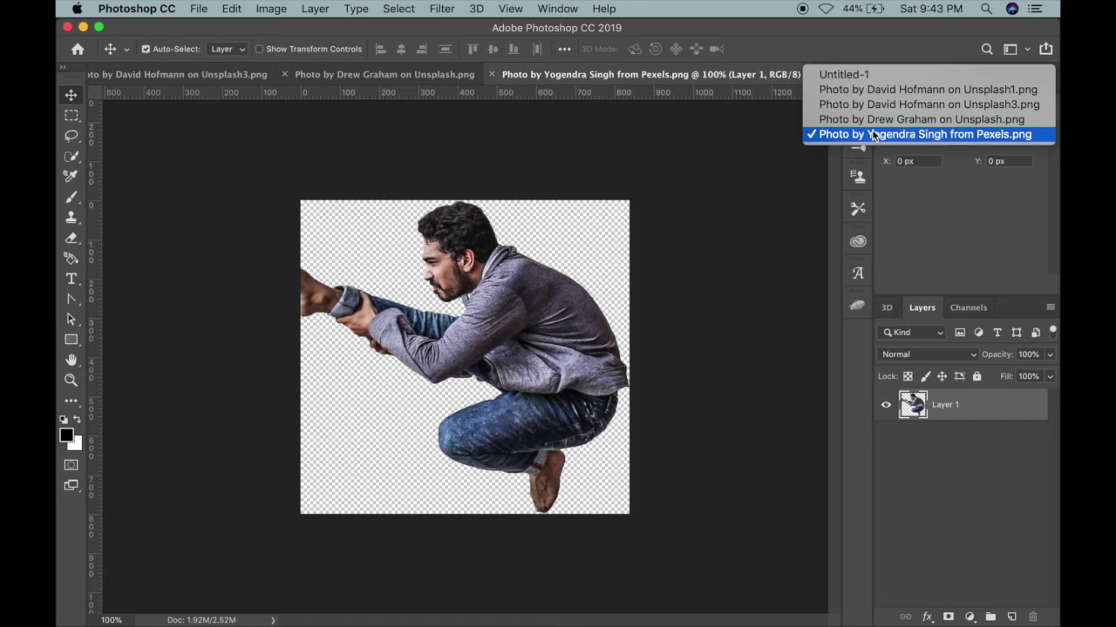
pyautogui.click(838, 75)
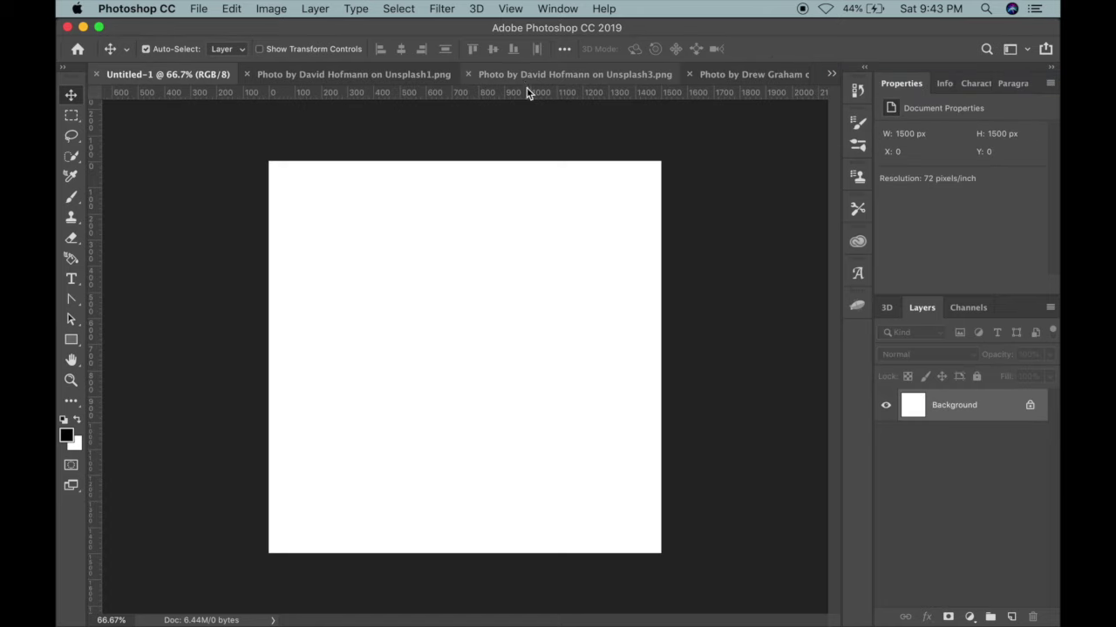
pyautogui.click(324, 75)
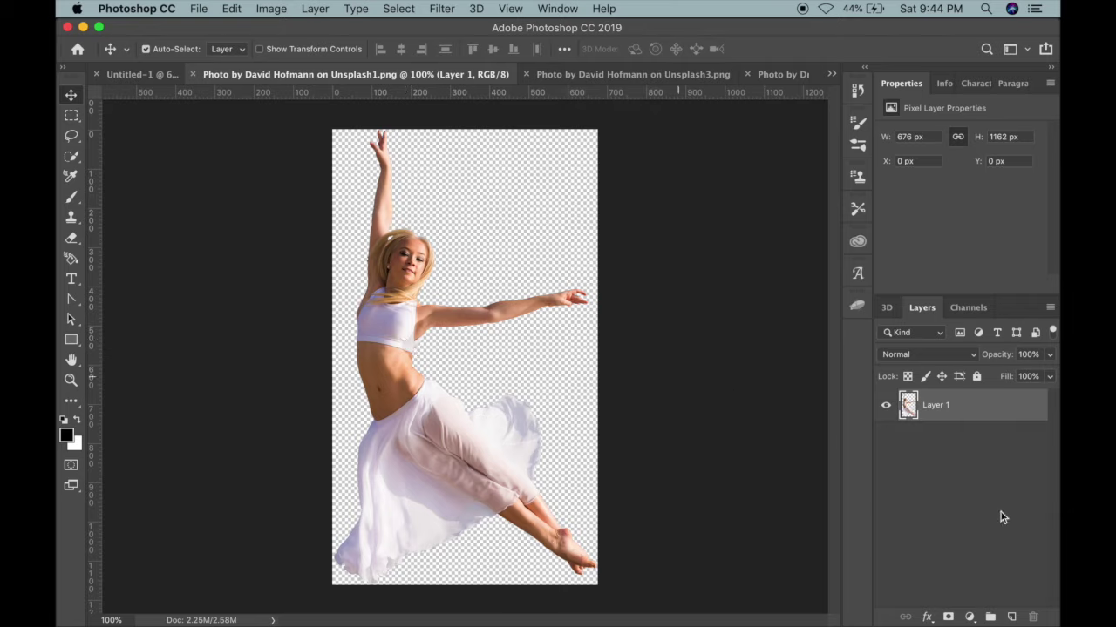
pyautogui.rightClick(982, 410)
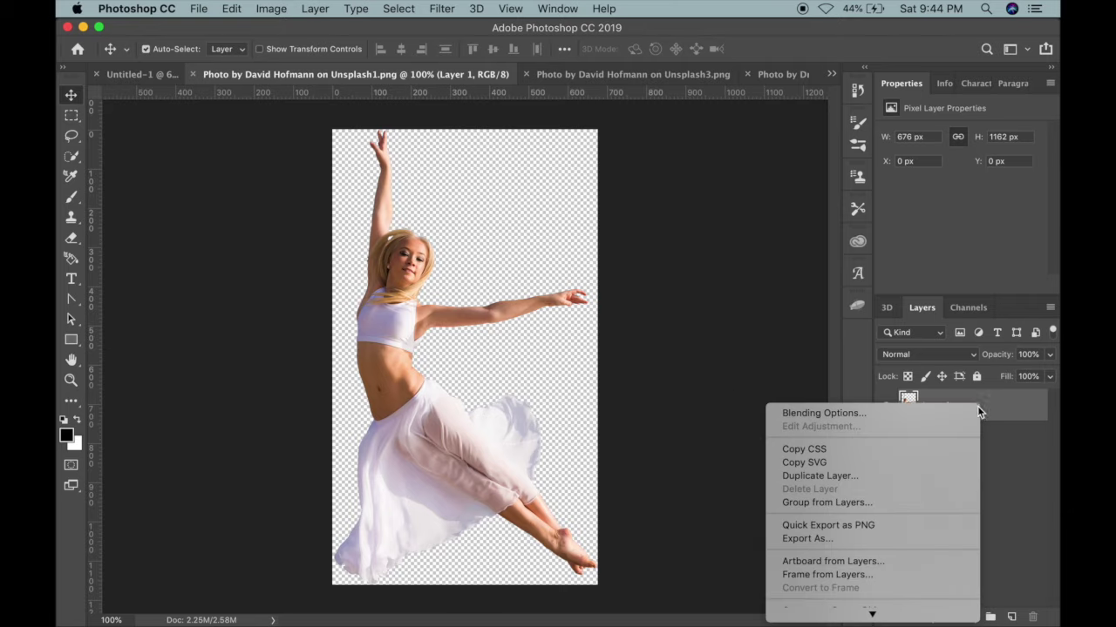
pyautogui.click(924, 477)
pyautogui.click(402, 387)
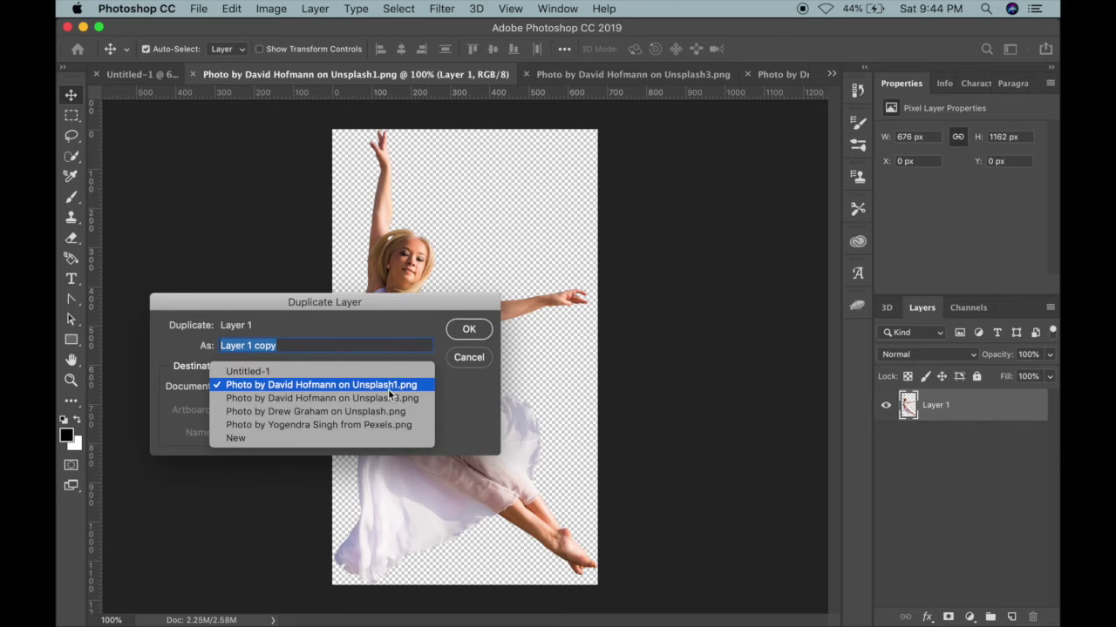
pyautogui.click(253, 369)
pyautogui.click(469, 330)
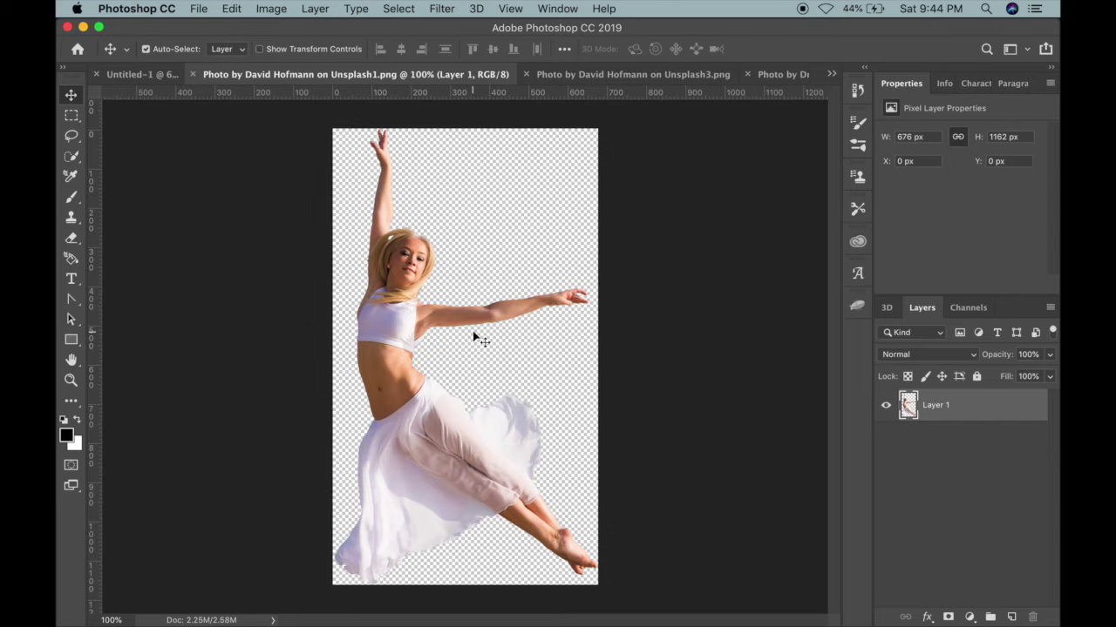
pyautogui.click(131, 74)
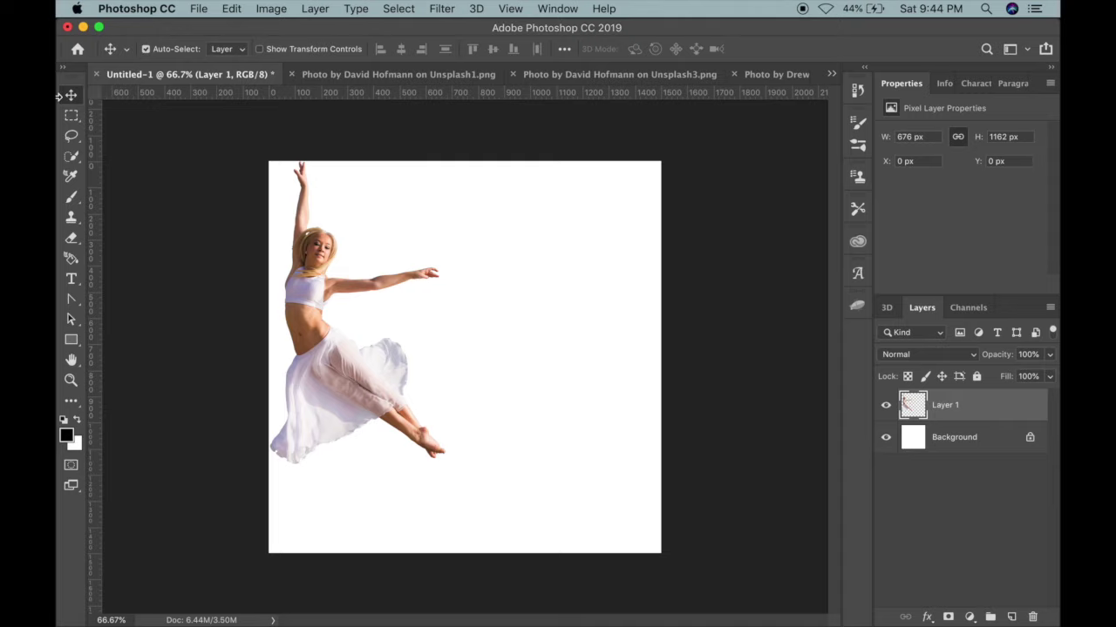
pyautogui.moveTo(347, 382); pyautogui.dragTo(466, 412)
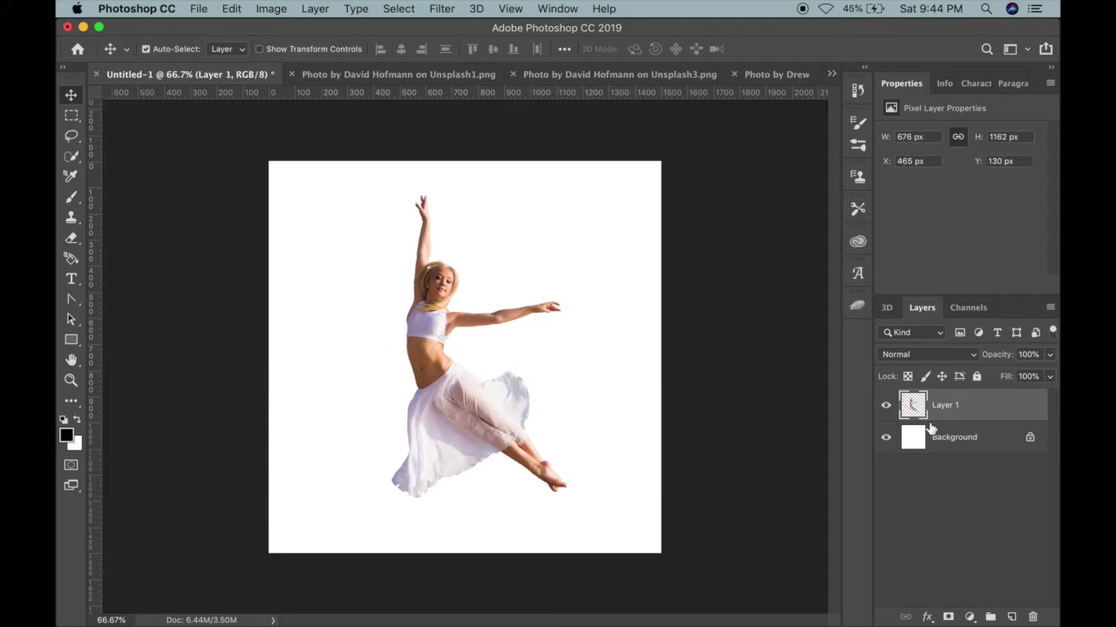
# Select a vertical strip about 16 × 252 px down the dancer's torso and copy it onto a new layer above her.
pyautogui.click(72, 118)
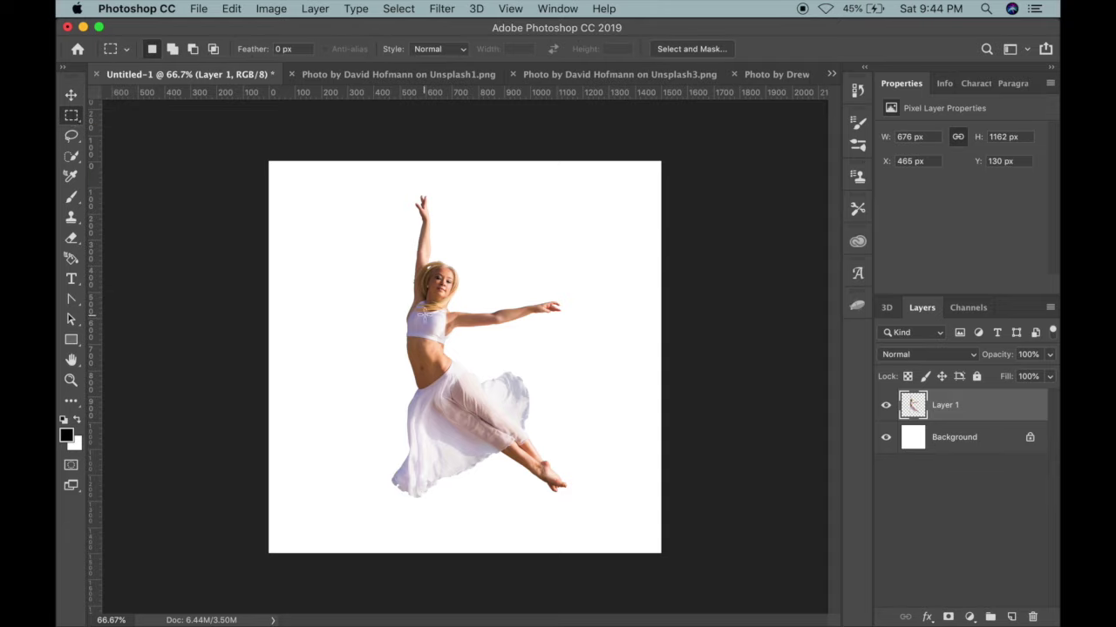
pyautogui.moveTo(425, 307); pyautogui.dragTo(425, 381)
pyautogui.press('super+shift+n')
pyautogui.press('Return')
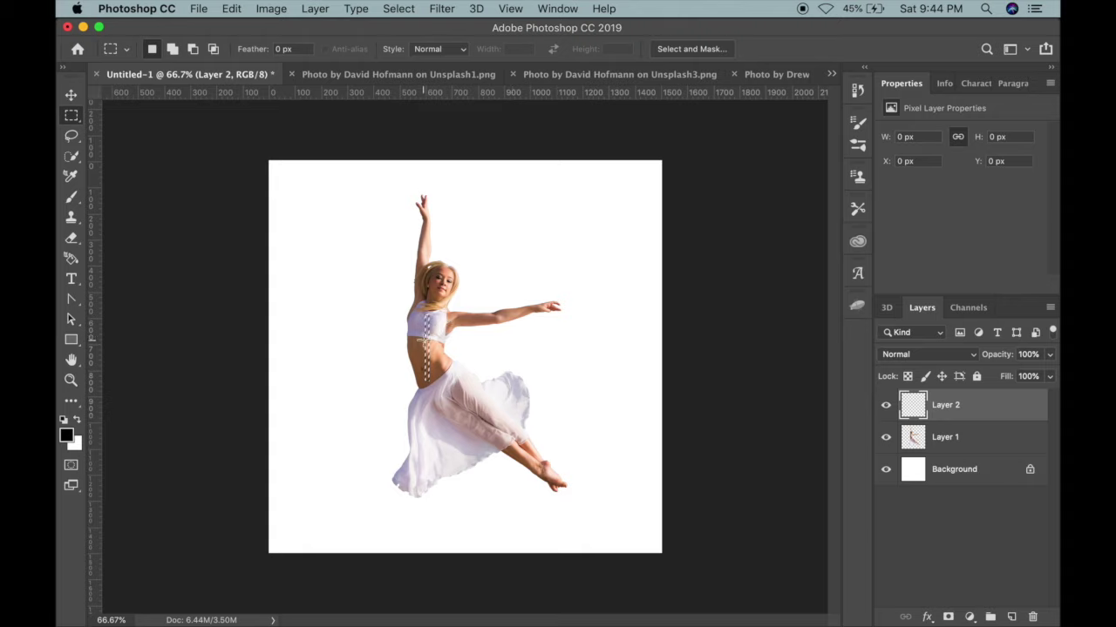
pyautogui.click(989, 448)
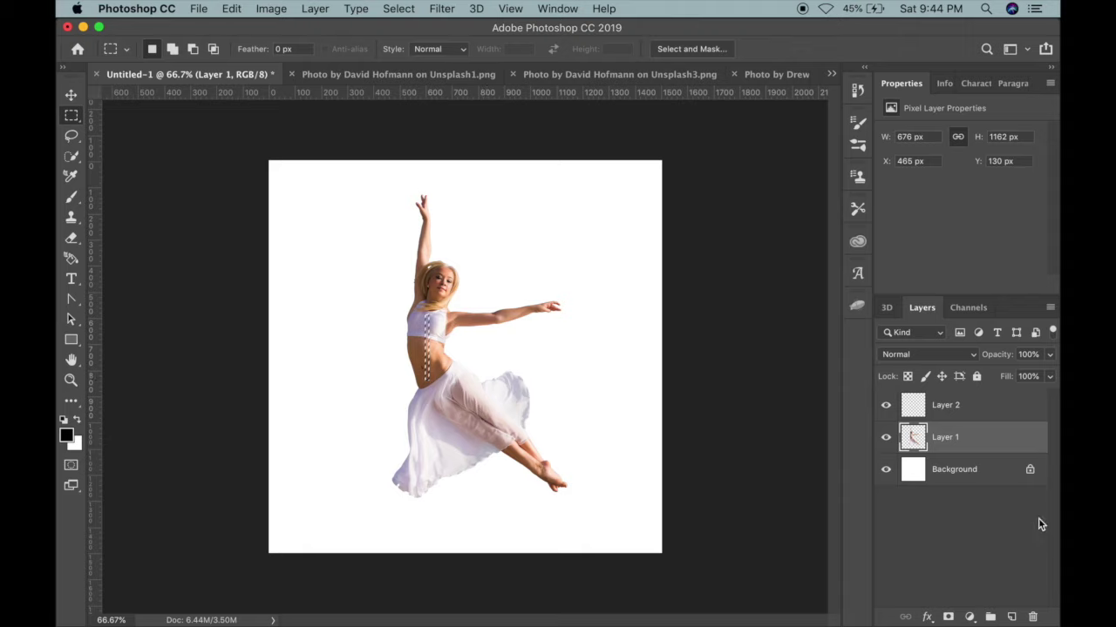
pyautogui.click(963, 405)
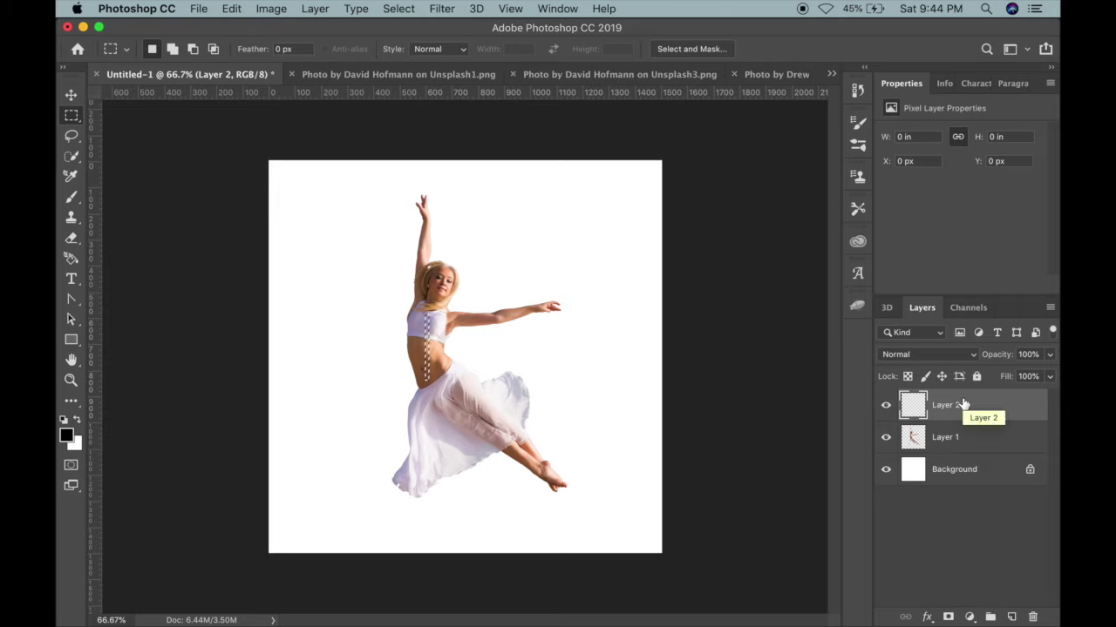
pyautogui.press('super+v')
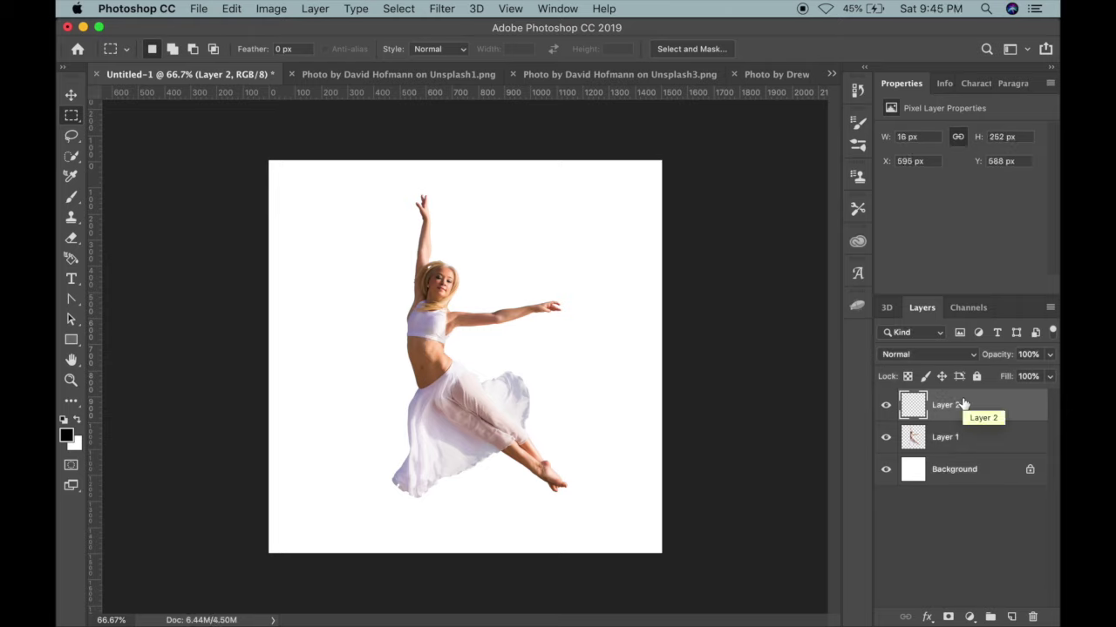
# Free-transform the torso strip, nudging it into place and stretching it horizontally to about 1518 px wide.
pyautogui.press('super+t')
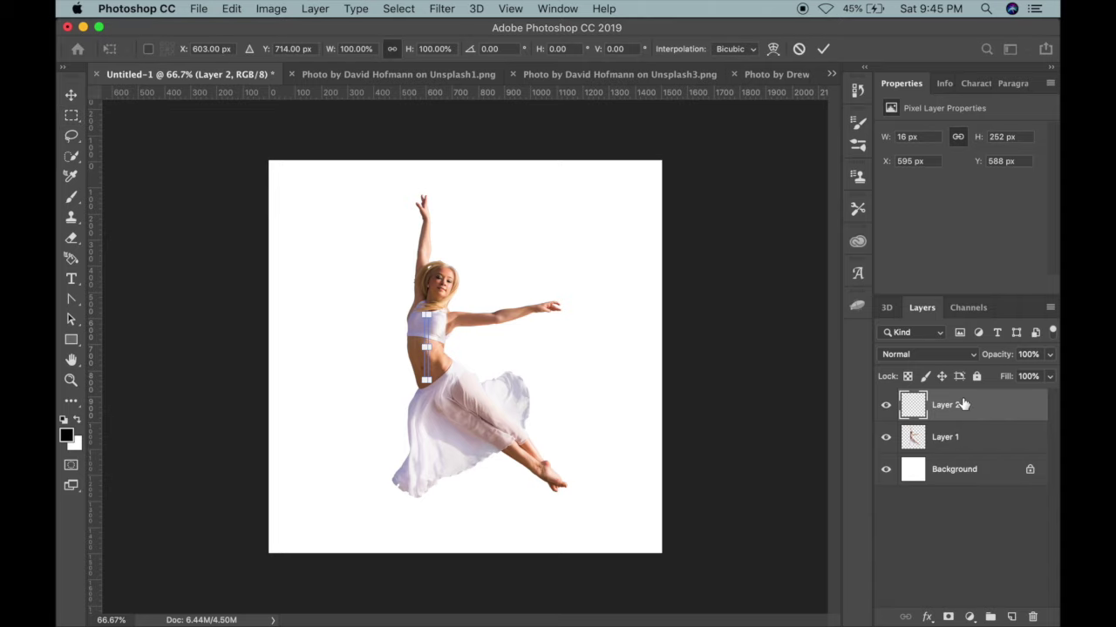
pyautogui.hotkey('shift', 'Left')
pyautogui.hotkey('shift', 'Left')
pyautogui.hotkey('shift', 'Left')
pyautogui.hotkey('shift', 'Left')
pyautogui.hotkey('shift', 'Left')
pyautogui.hotkey('shift', 'Left')
pyautogui.hotkey('shift', 'Left')
pyautogui.hotkey('shift', 'Left')
pyautogui.hotkey('shift', 'Left')
pyautogui.hotkey('shift', 'Left')
pyautogui.hotkey('shift', 'Left')
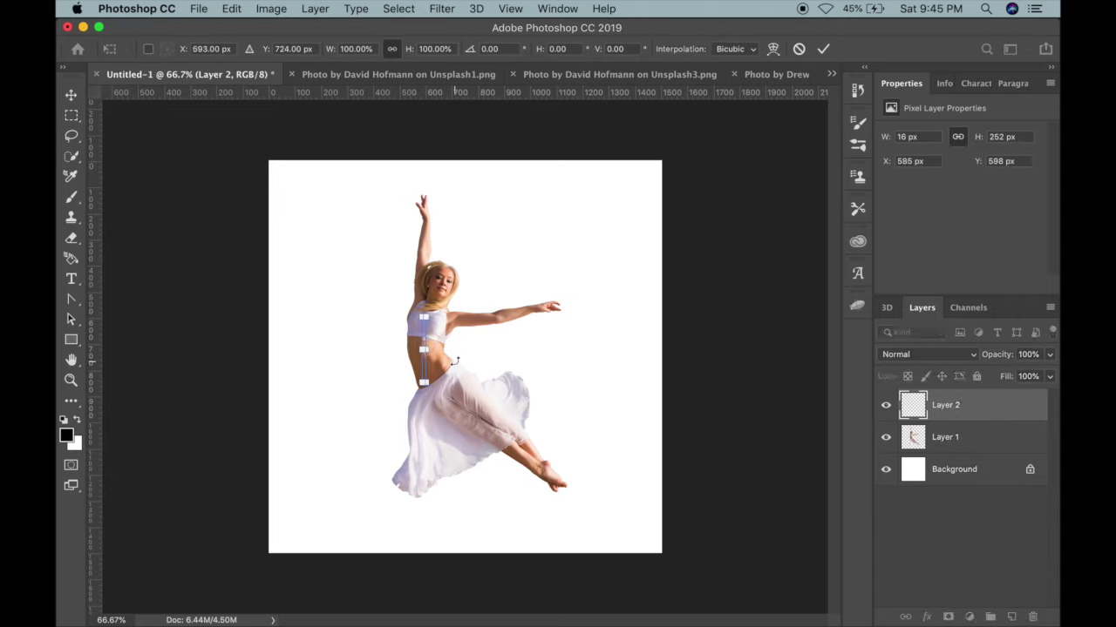
pyautogui.hotkey('shift', 'Down')
pyautogui.hotkey('shift', 'Right')
pyautogui.hotkey('shift', 'Right')
pyautogui.hotkey('shift', 'Right')
pyautogui.hotkey('shift', 'Right')
pyautogui.hotkey('shift', 'Right')
pyautogui.hotkey('shift', 'Right')
pyautogui.hotkey('shift', 'Right')
pyautogui.hotkey('shift', 'Right')
pyautogui.hotkey('shift', 'Right')
pyautogui.hotkey('shift', 'Right')
pyautogui.hotkey('shift', 'Right')
pyautogui.moveTo(431, 350); pyautogui.dragTo(624, 358)
# Nudge the stretched torso strip sideways until its centre is at X 752 px.
pyautogui.hotkey('shift', 'Right')
pyautogui.hotkey('shift', 'Right')
pyautogui.hotkey('shift', 'Right')
pyautogui.hotkey('shift', 'Right')
pyautogui.hotkey('shift', 'Right')
pyautogui.hotkey('shift', 'Right')
pyautogui.hotkey('shift', 'Right')
pyautogui.hotkey('shift', 'Right')
pyautogui.hotkey('shift', 'Right')
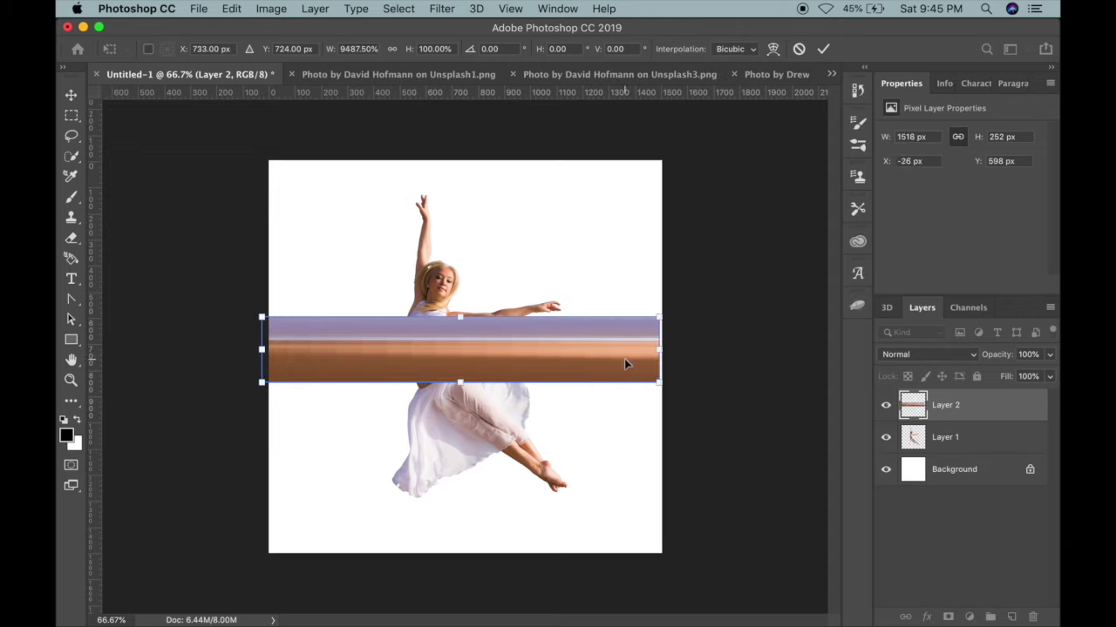
pyautogui.hotkey('shift', 'Right')
pyautogui.press('Right')
pyautogui.press('Right')
pyautogui.press('Right')
pyautogui.press('Right')
pyautogui.press('Right')
pyautogui.press('Right')
pyautogui.press('Right')
pyautogui.press('Right')
pyautogui.press('Right')
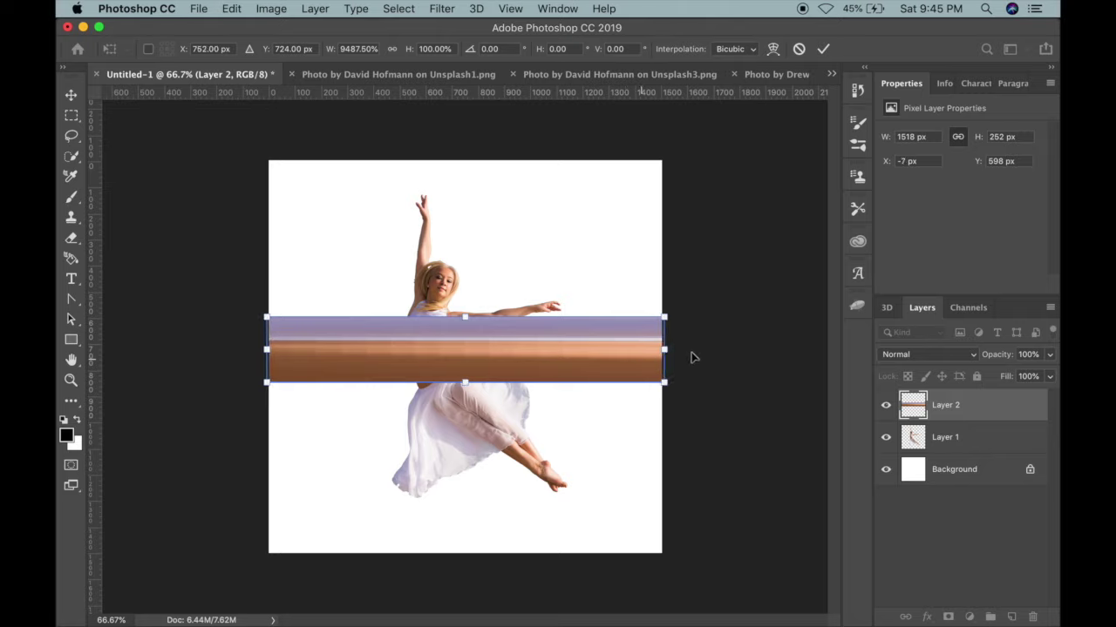
# Fit both ends of the stretched strip to the canvas edges for a 1500 px width and apply the transform.
pyautogui.moveTo(663, 351); pyautogui.dragTo(661, 350)
pyautogui.moveTo(264, 351); pyautogui.dragTo(268, 350)
pyautogui.press('Return')
# Hide the stretched torso strip and copy a vertical strip about 16 × 367 px from the dancer's skirt onto a new layer above her.
pyautogui.press('m')
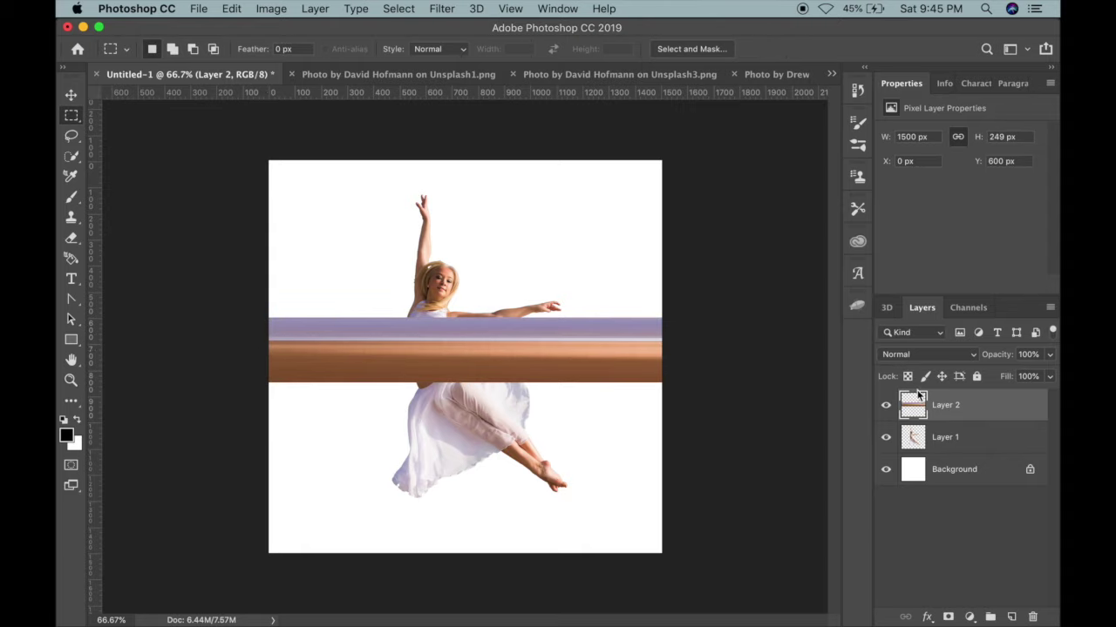
pyautogui.click(886, 406)
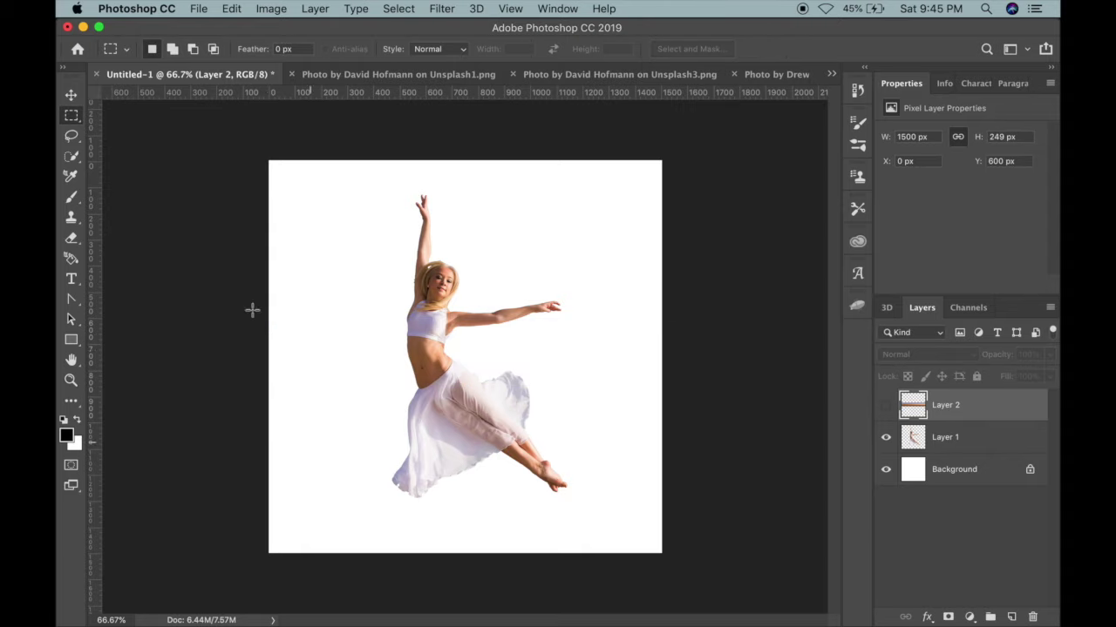
pyautogui.moveTo(440, 382); pyautogui.dragTo(442, 479)
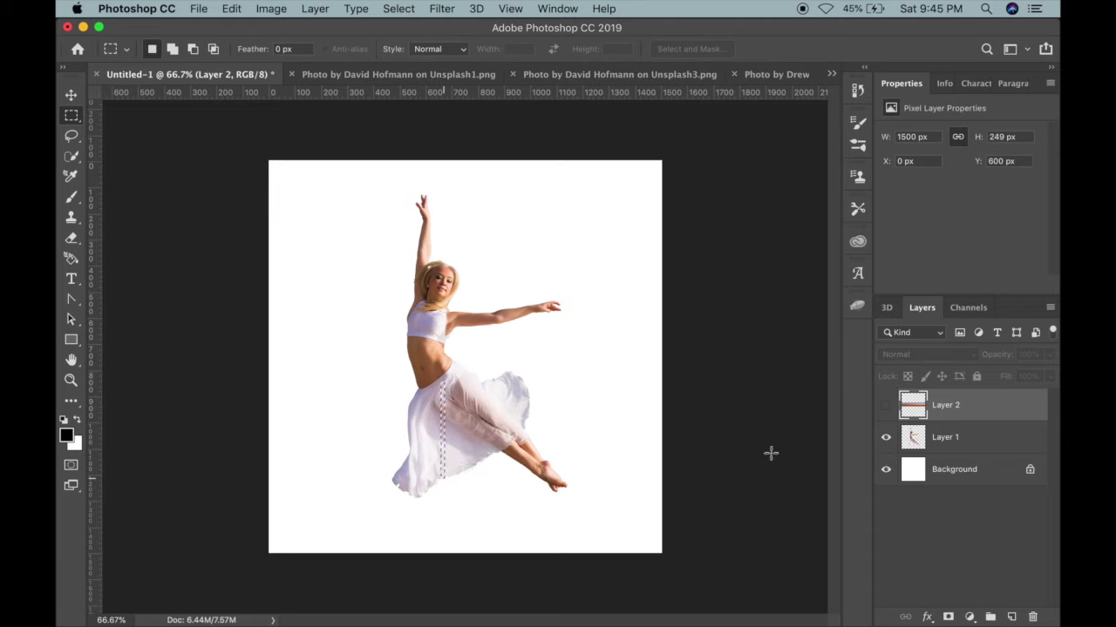
pyautogui.click(948, 440)
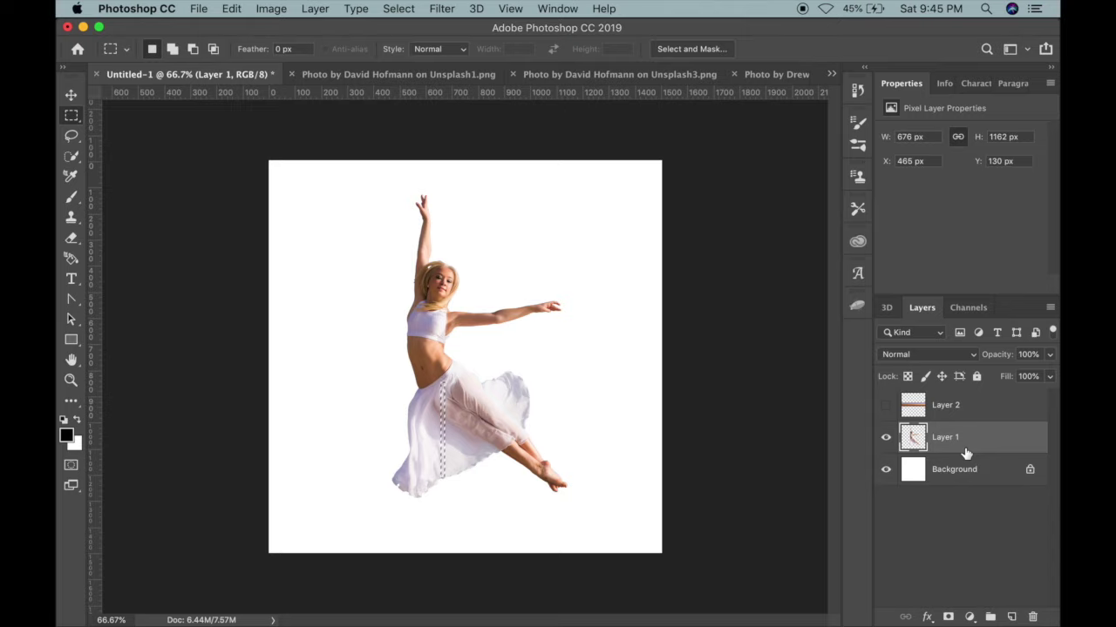
pyautogui.press('super+shift+n')
pyautogui.press('Return')
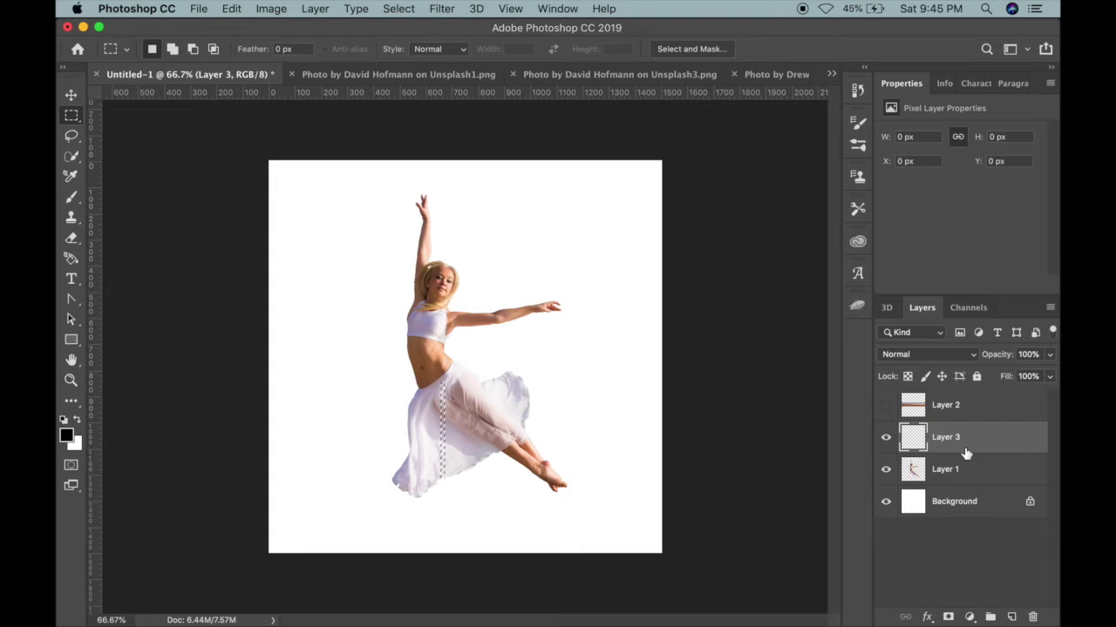
pyautogui.press('super+BackSpace')
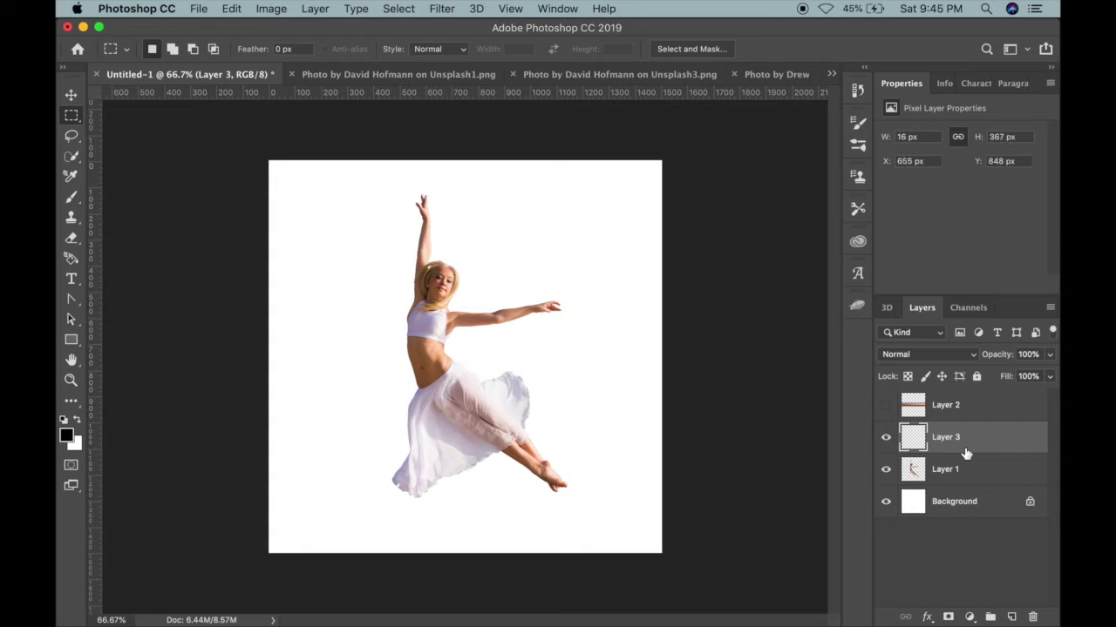
# Free-transform the skirt strip, stretching it only horizontally until both ends meet the canvas edges for a 1500 px width.
pyautogui.press('super+t')
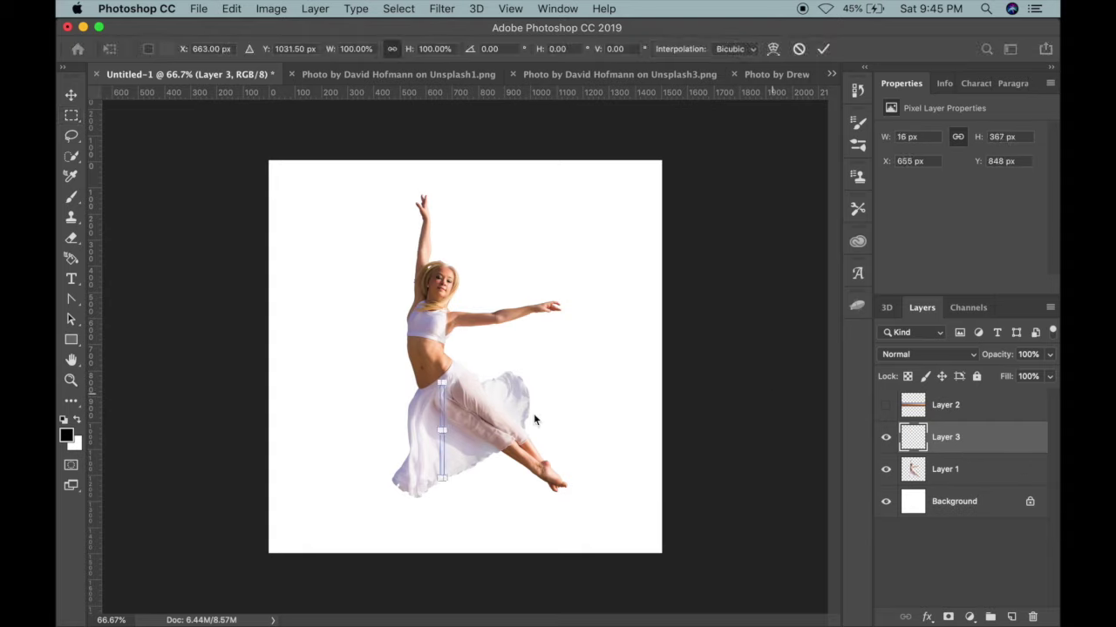
pyautogui.moveTo(445, 431); pyautogui.dragTo(514, 434)
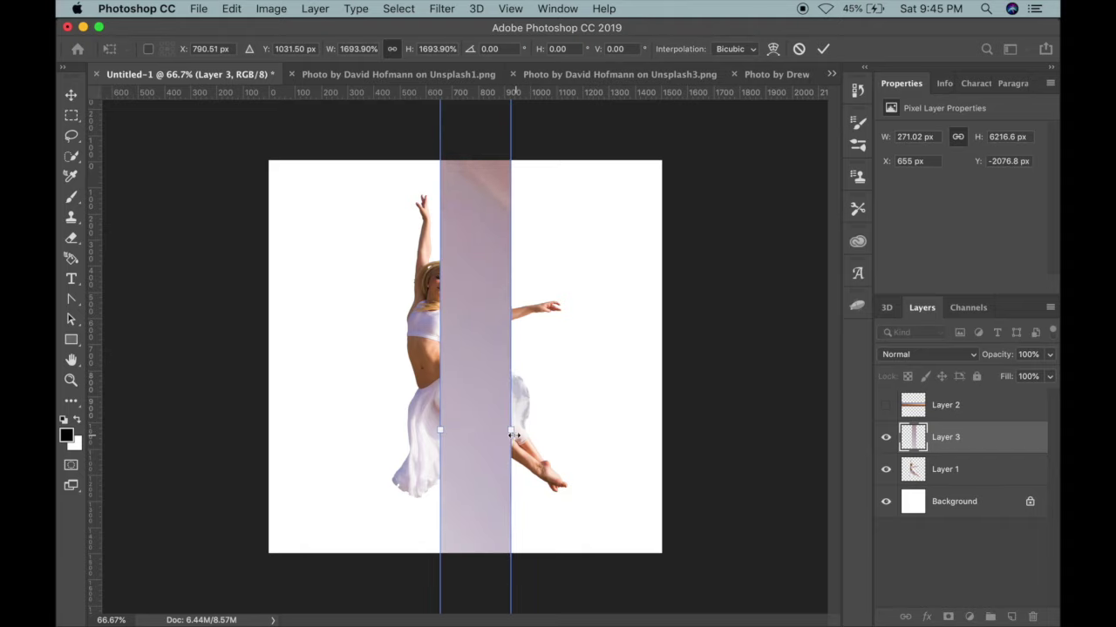
pyautogui.press('super+z')
pyautogui.moveTo(443, 430); pyautogui.dragTo(660, 438)
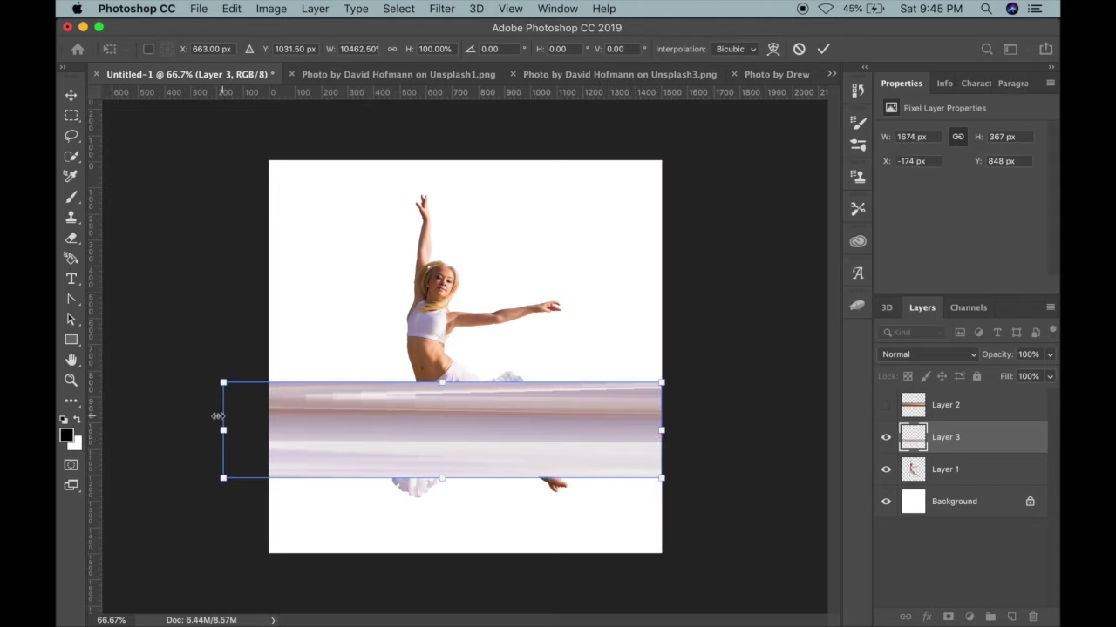
pyautogui.moveTo(223, 430); pyautogui.dragTo(269, 432)
# Show the torso strip again and nudge the stretched skirt strip up beneath it to Y 850 px.
pyautogui.click(887, 406)
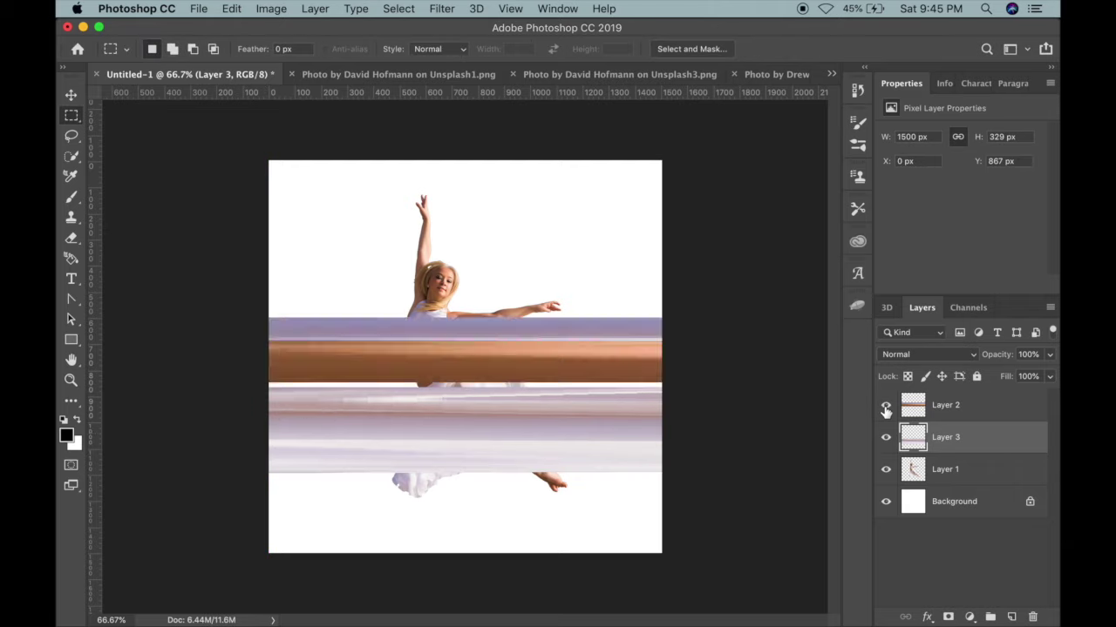
pyautogui.click(976, 408)
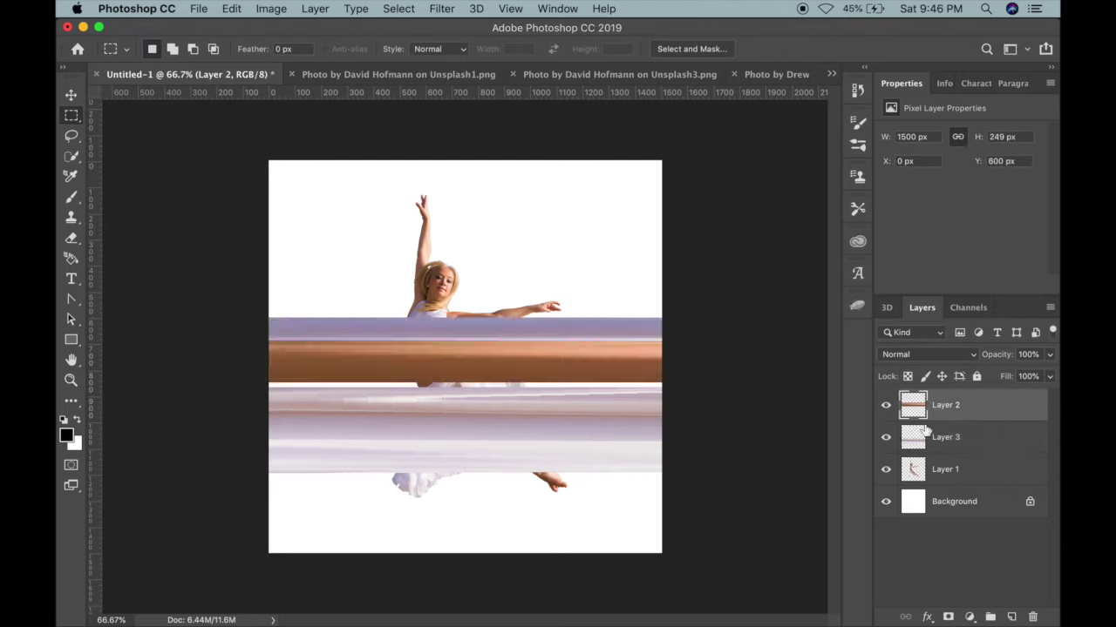
pyautogui.click(968, 440)
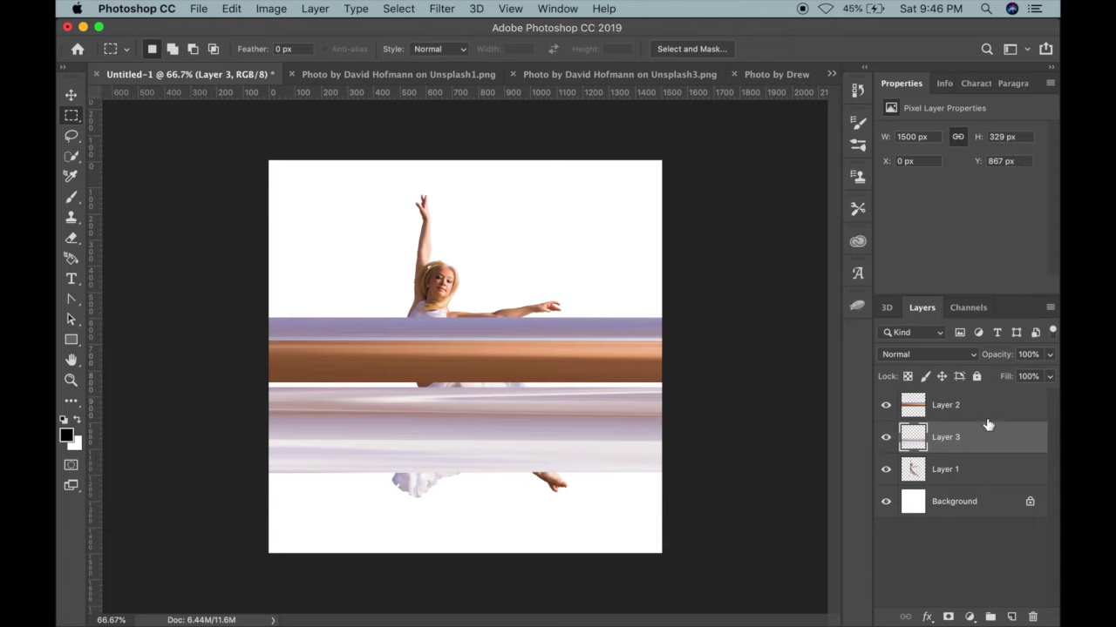
pyautogui.press('super+t')
pyautogui.hotkey('shift', 'Up')
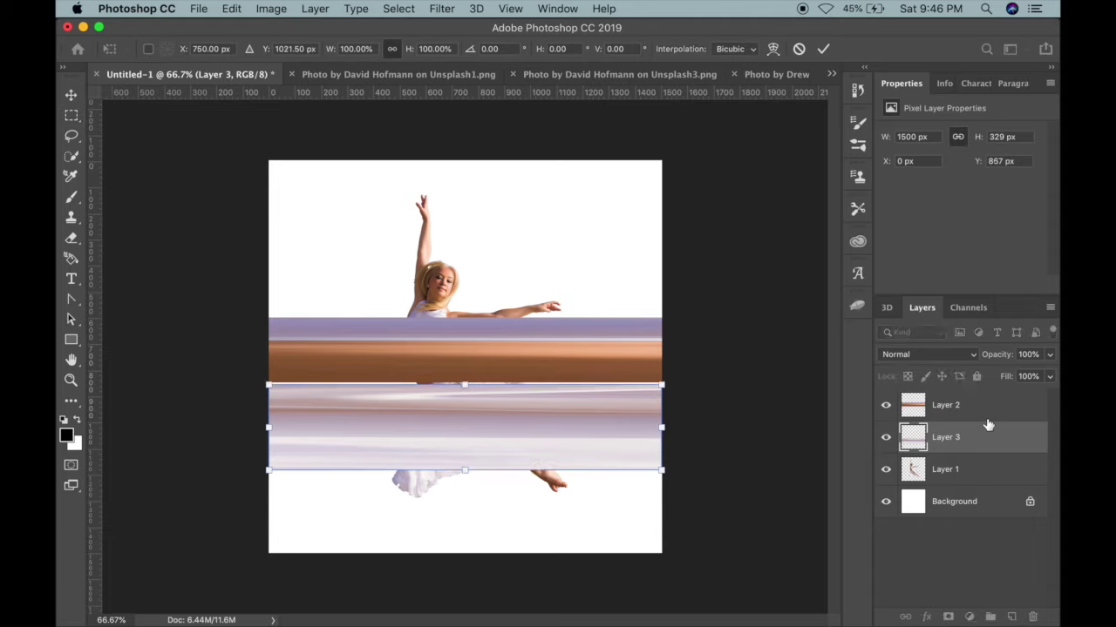
pyautogui.press('Up')
pyautogui.press('Up')
pyautogui.press('Up')
pyautogui.press('Up')
pyautogui.press('Up')
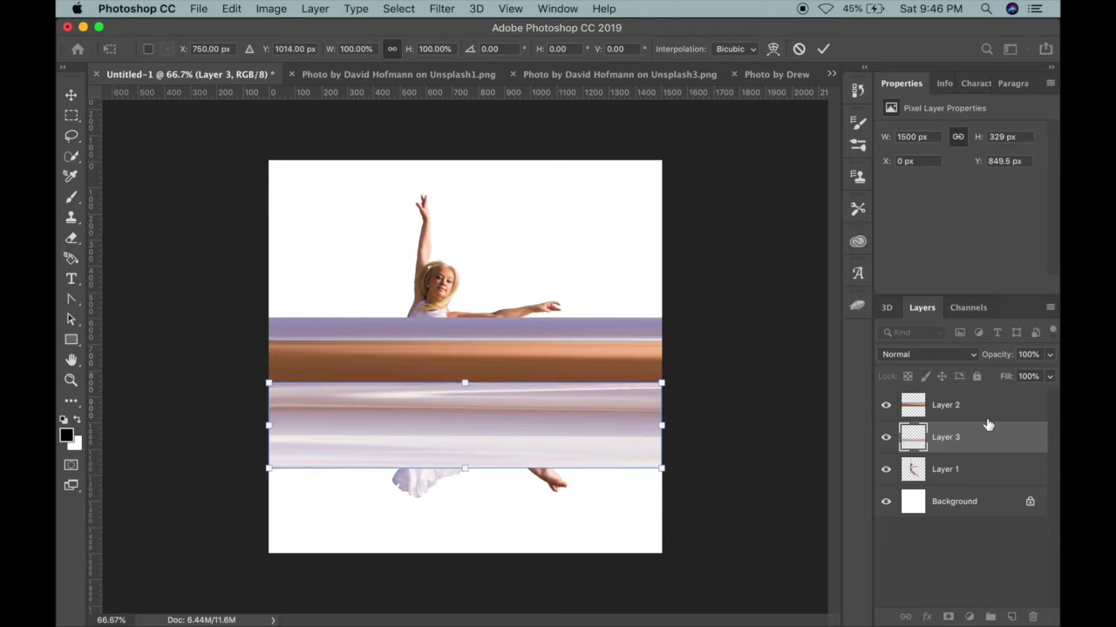
pyautogui.press('Return')
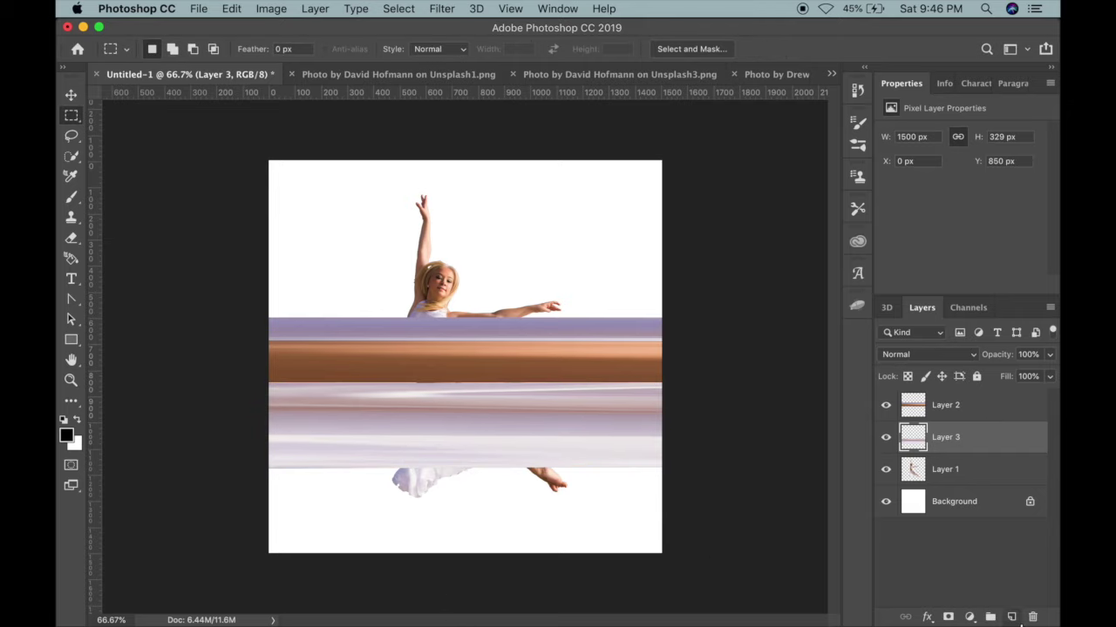
# Nudge the skirt strip further up to Y 847 px to close the gap below the torso strip.
pyautogui.hotkey('ctrl', 't')
pyautogui.press('Up')
pyautogui.press('Up')
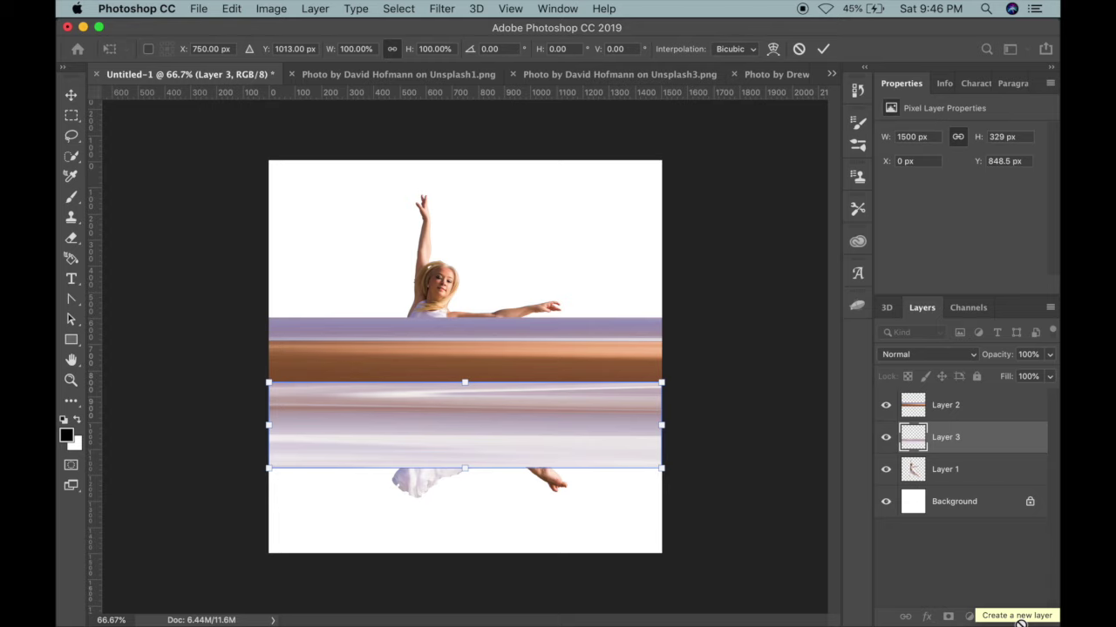
pyautogui.press('Return')
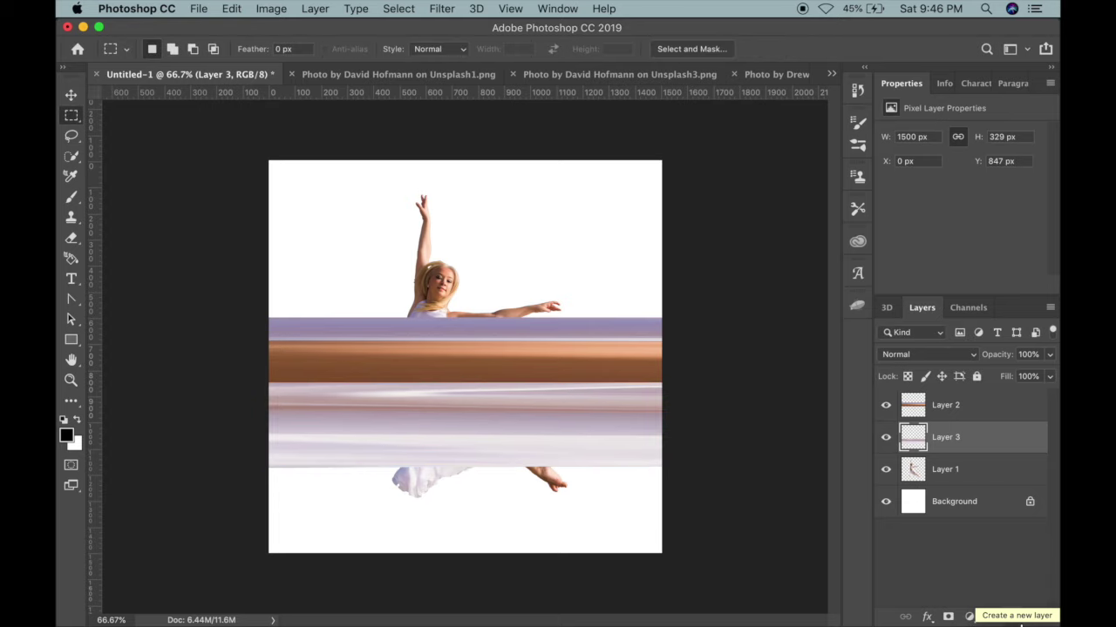
# Select both stretched strip layers and merge them into a single layer.
pyautogui.keyDown('shift'); pyautogui.click(962, 409); pyautogui.keyUp('shift')
pyautogui.hotkey('ctrl', 't')
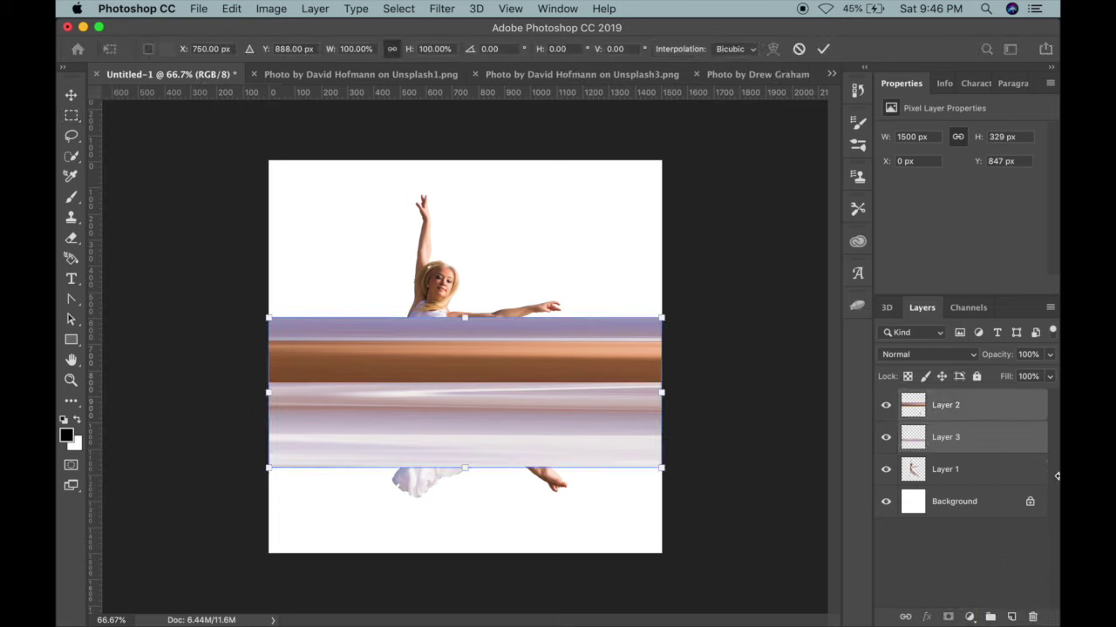
pyautogui.press('Return')
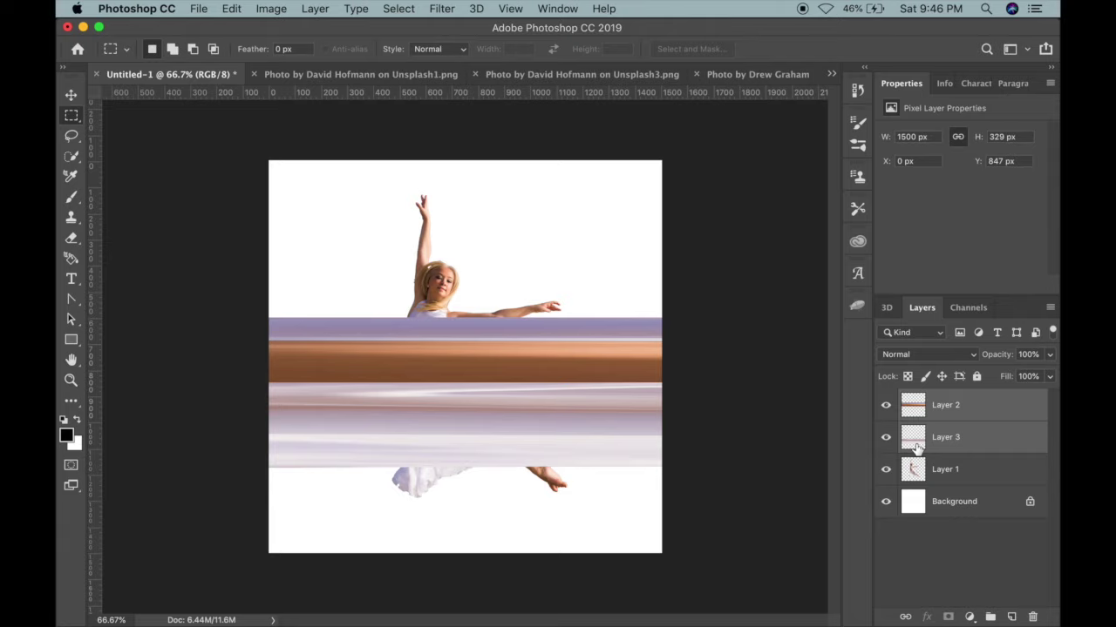
pyautogui.rightClick(975, 438)
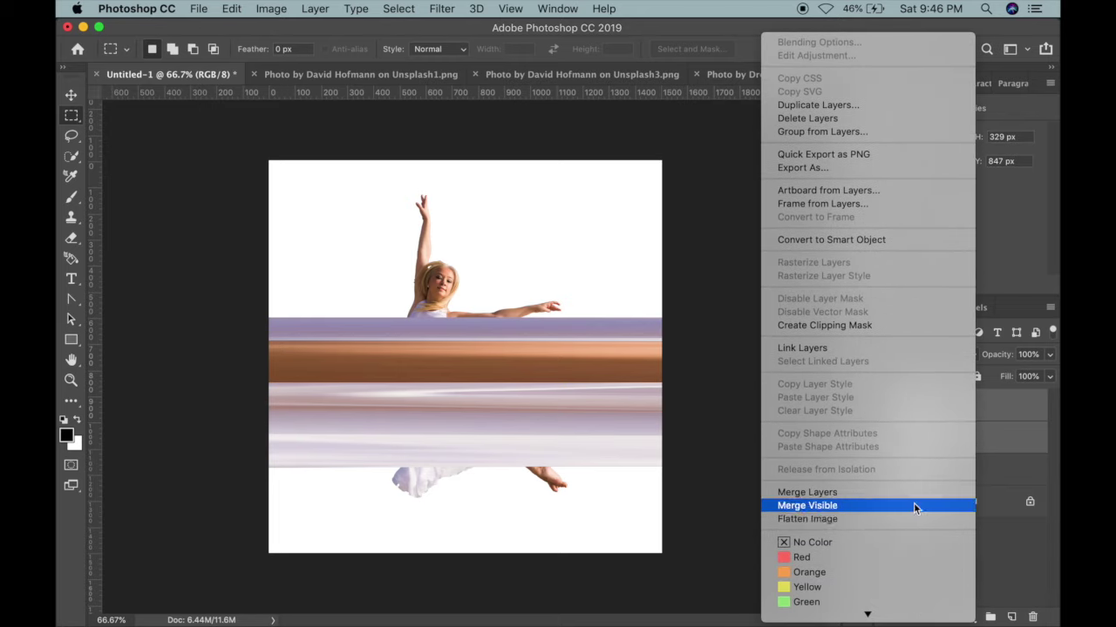
pyautogui.click(914, 493)
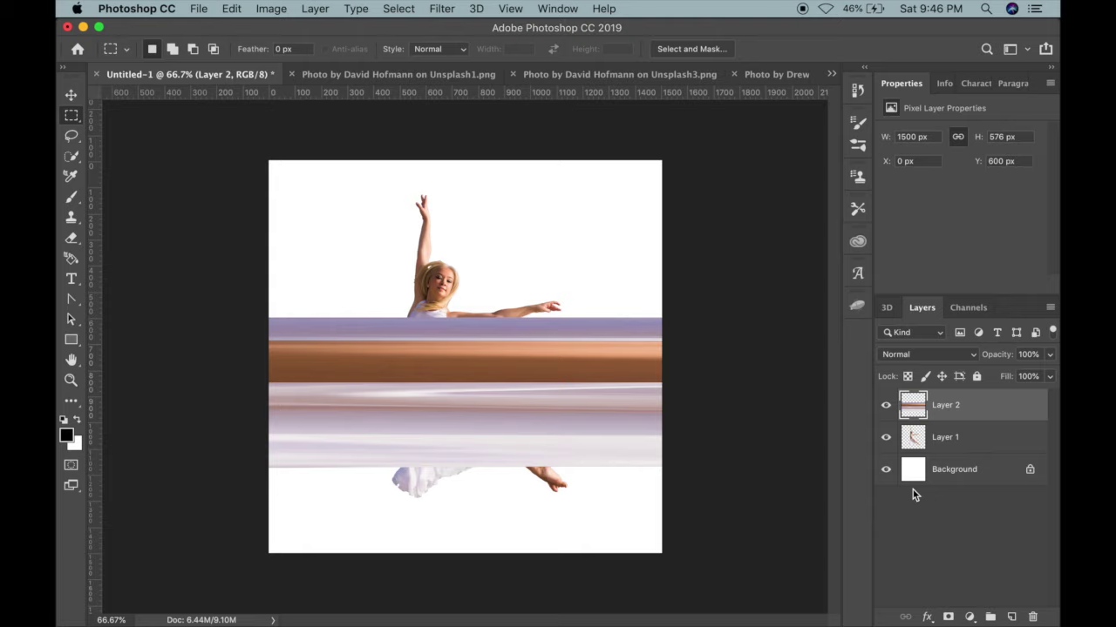
# Free-transform the merged strip and move it straight up near the canvas's top edge, to Y 3 px.
pyautogui.hotkey('ctrl', 't')
pyautogui.hotkey('shift', 'Up')
pyautogui.hotkey('shift', 'Up')
pyautogui.hotkey('shift', 'Up')
pyautogui.hotkey('shift', 'Up')
pyautogui.hotkey('shift', 'Up')
pyautogui.hotkey('shift', 'Up')
pyautogui.hotkey('shift', 'Up')
pyautogui.hotkey('shift', 'Up')
pyautogui.hotkey('shift', 'Up')
pyautogui.hotkey('shift', 'Up')
pyautogui.hotkey('shift', 'Up')
pyautogui.hotkey('shift', 'Up')
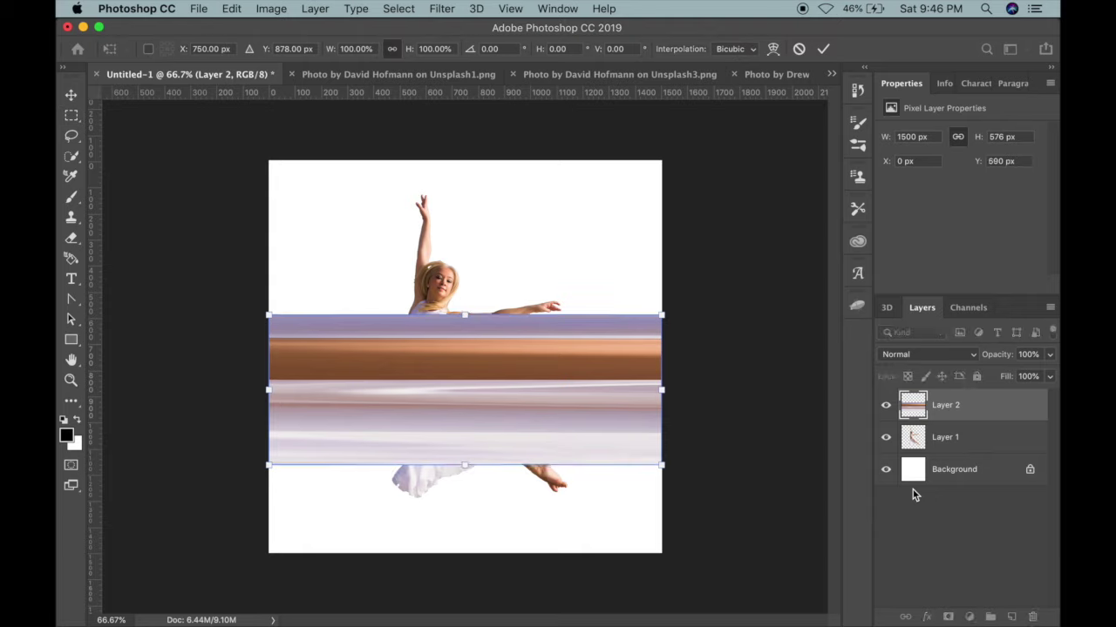
pyautogui.hotkey('shift', 'Up')
pyautogui.hotkey('shift', 'Up')
pyautogui.hotkey('shift', 'Up')
pyautogui.hotkey('shift', 'Up')
pyautogui.hotkey('shift', 'Up')
pyautogui.hotkey('shift', 'Up')
pyautogui.hotkey('shift', 'Up')
pyautogui.hotkey('shift', 'Up')
pyautogui.hotkey('shift', 'Up')
pyautogui.hotkey('shift', 'Up')
pyautogui.hotkey('shift', 'Up')
pyautogui.hotkey('shift', 'Up')
pyautogui.hotkey('shift', 'Up')
pyautogui.hotkey('shift', 'Up')
pyautogui.hotkey('shift', 'Up')
pyautogui.hotkey('shift', 'Up')
pyautogui.hotkey('shift', 'Up')
pyautogui.hotkey('shift', 'Up')
pyautogui.hotkey('shift', 'Up')
pyautogui.hotkey('shift', 'Up')
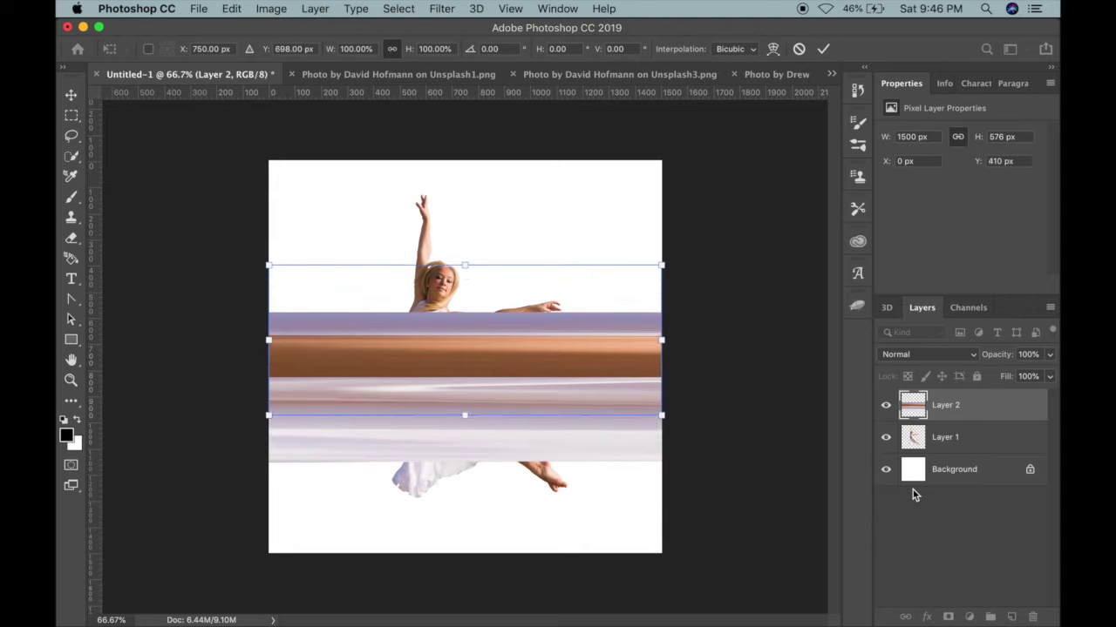
pyautogui.hotkey('shift', 'Up')
pyautogui.hotkey('shift', 'Up')
pyautogui.hotkey('shift', 'Up')
pyautogui.hotkey('shift', 'Up')
pyautogui.hotkey('shift', 'Up')
pyautogui.hotkey('shift', 'Up')
pyautogui.hotkey('shift', 'Up')
pyautogui.hotkey('shift', 'Up')
pyautogui.hotkey('shift', 'Up')
pyautogui.hotkey('shift', 'Up')
pyautogui.hotkey('shift', 'Up')
pyautogui.hotkey('shift', 'Up')
pyautogui.hotkey('shift', 'Up')
pyautogui.hotkey('shift', 'Up')
pyautogui.hotkey('shift', 'Up')
pyautogui.hotkey('shift', 'Up')
pyautogui.hotkey('shift', 'Up')
pyautogui.hotkey('shift', 'Up')
pyautogui.hotkey('shift', 'Up')
pyautogui.hotkey('shift', 'Up')
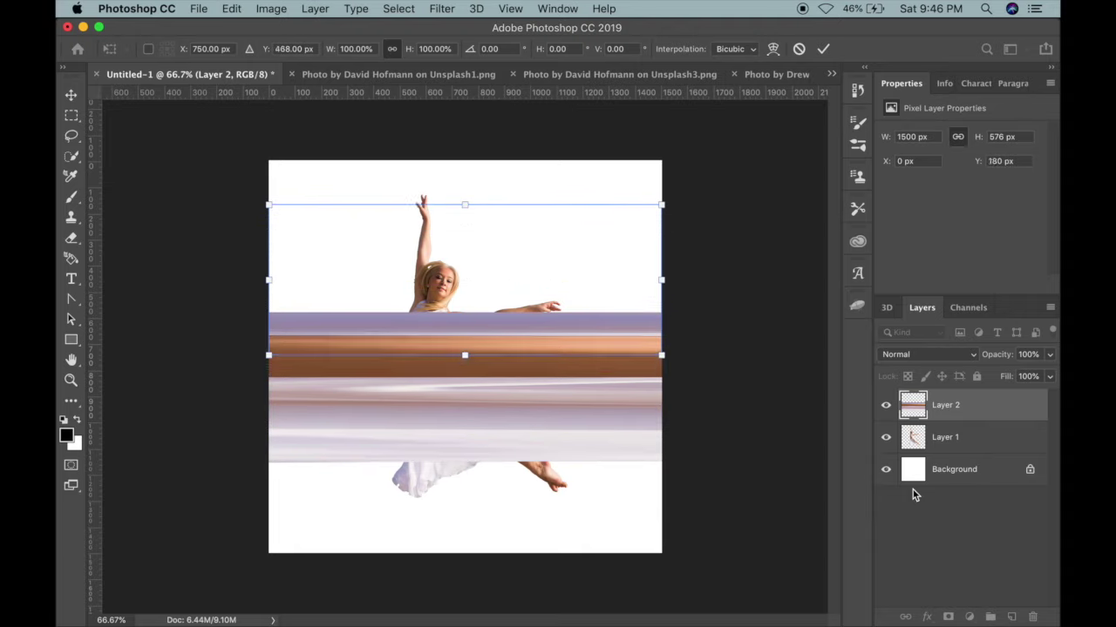
pyautogui.press('Up')
pyautogui.press('Up')
pyautogui.press('Up')
pyautogui.press('Up')
pyautogui.press('Up')
pyautogui.press('Up')
pyautogui.press('Up')
pyautogui.press('Up')
pyautogui.press('Up')
pyautogui.press('Up')
pyautogui.press('Up')
pyautogui.press('Up')
pyautogui.press('Return')
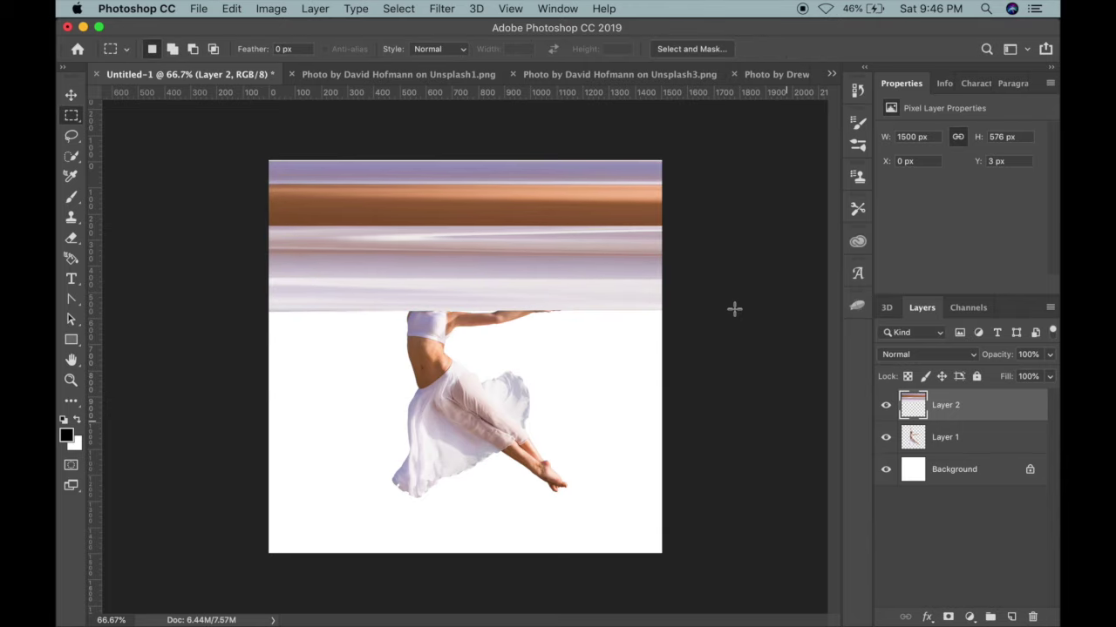
# Fine-tune the merged strip's position against the canvas's top edge by nudging it up to Y 1 px.
pyautogui.hotkey('ctrl', 't')
pyautogui.press('Up')
pyautogui.press('Return')
pyautogui.hotkey('ctrl', 't')
pyautogui.press('Up')
pyautogui.press('Return')
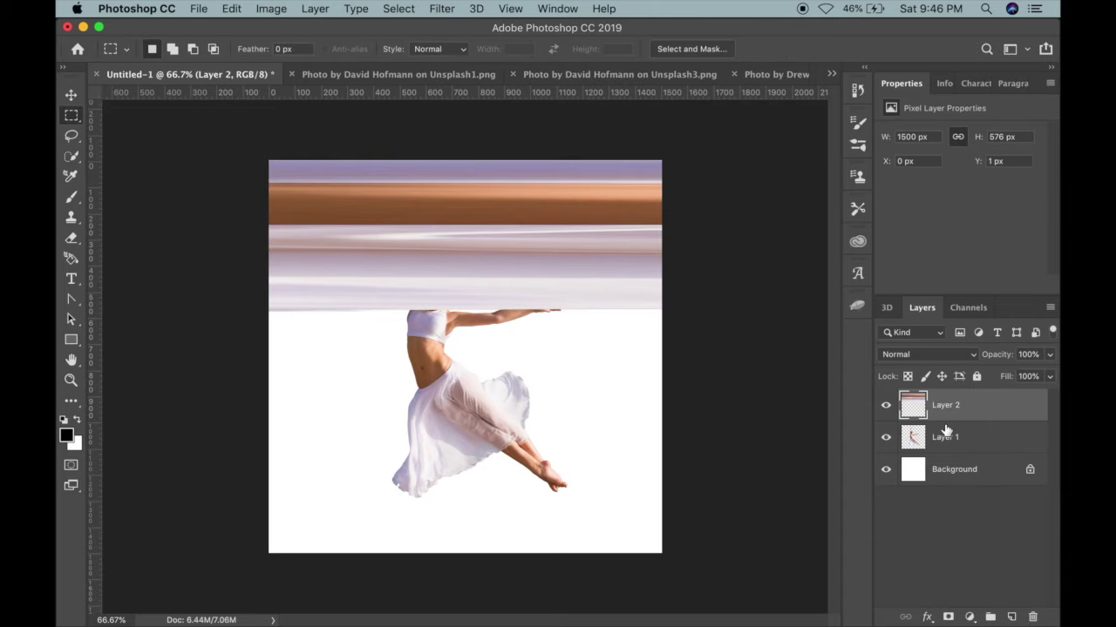
# Apply the Polar Coordinates distort filter to the merged strip with the Rectangular to Polar option.
pyautogui.click(440, 8)
pyautogui.moveTo(539, 228)
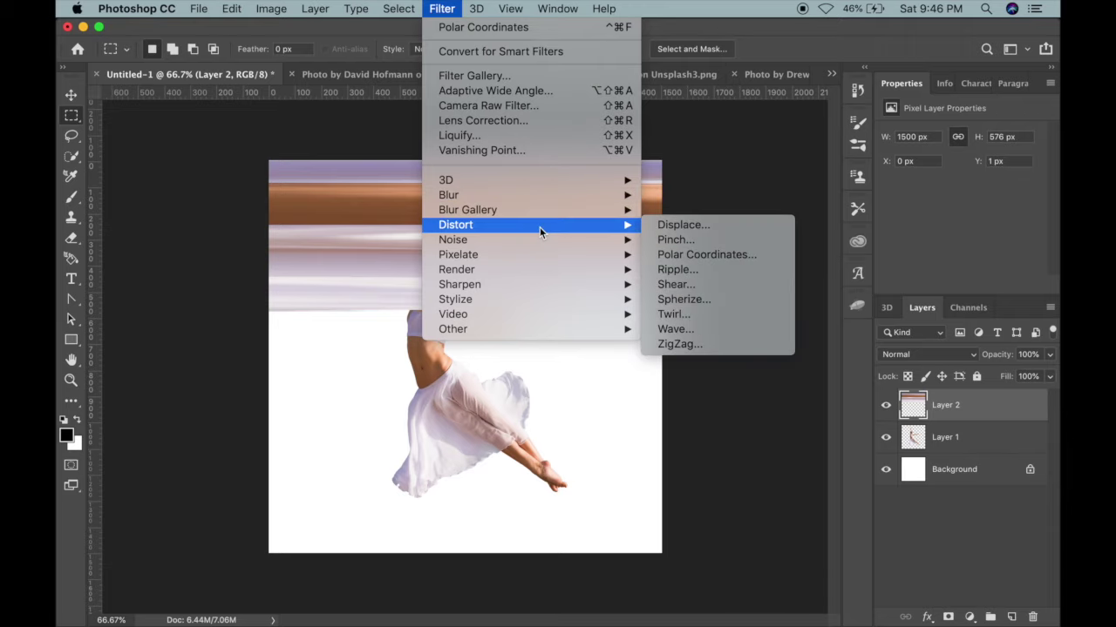
pyautogui.click(711, 256)
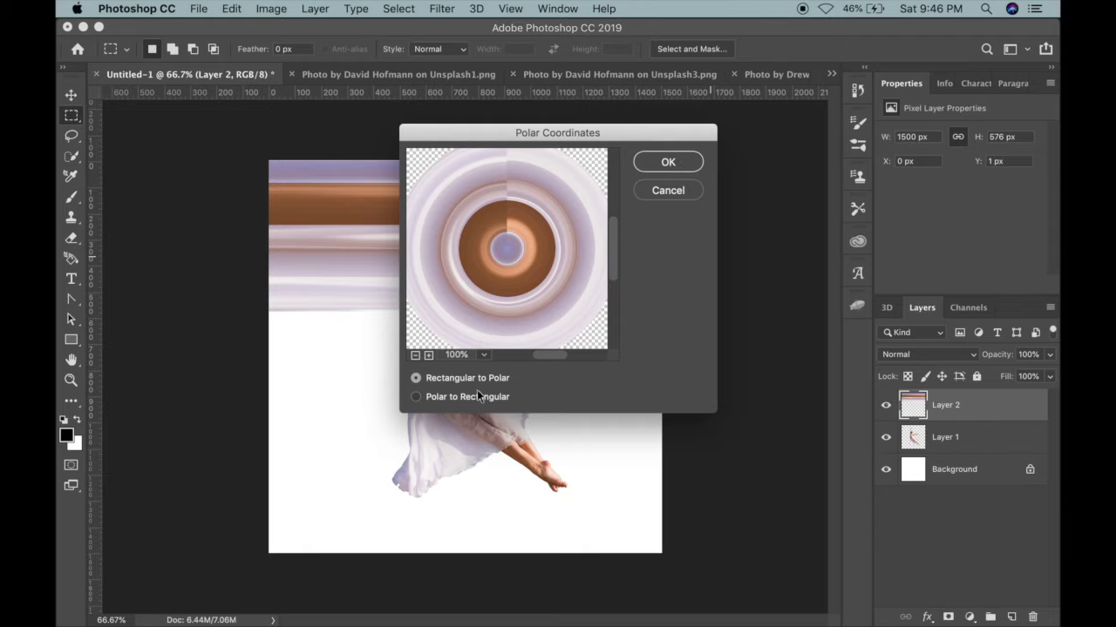
pyautogui.click(667, 163)
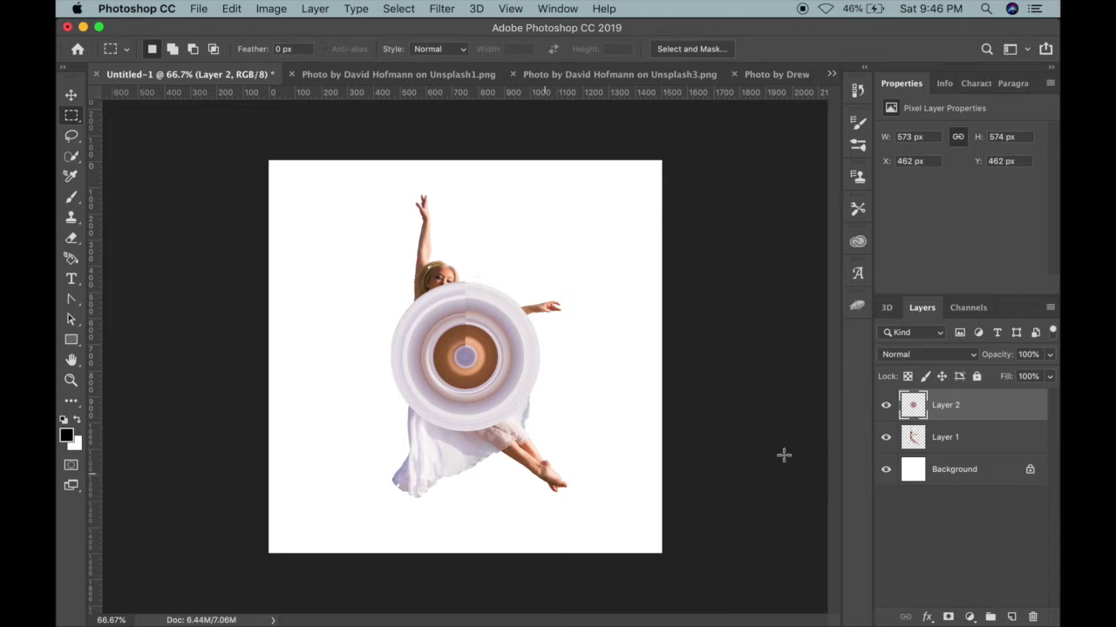
# Add a new layer directly above the Background and fill it with the black foreground colour.
pyautogui.click(956, 477)
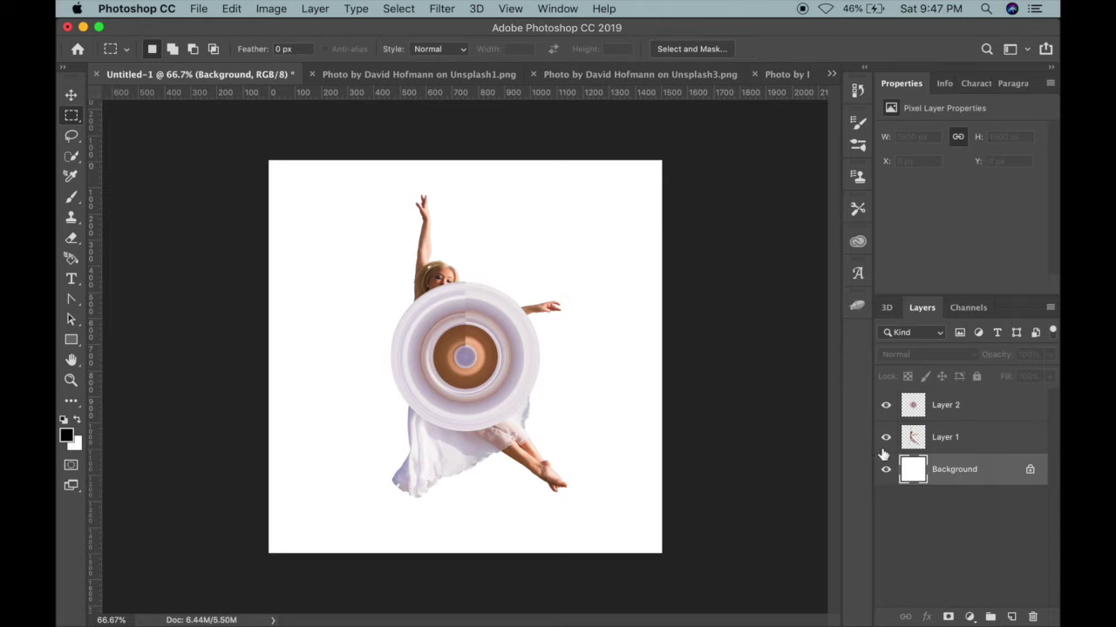
pyautogui.press('super+shift+n')
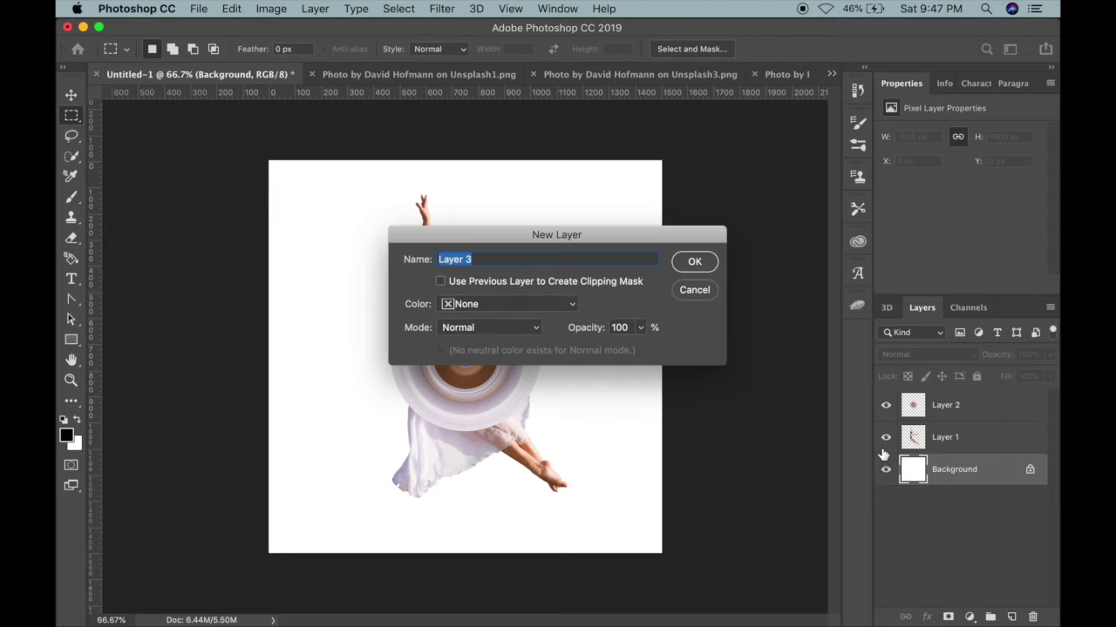
pyautogui.press('Return')
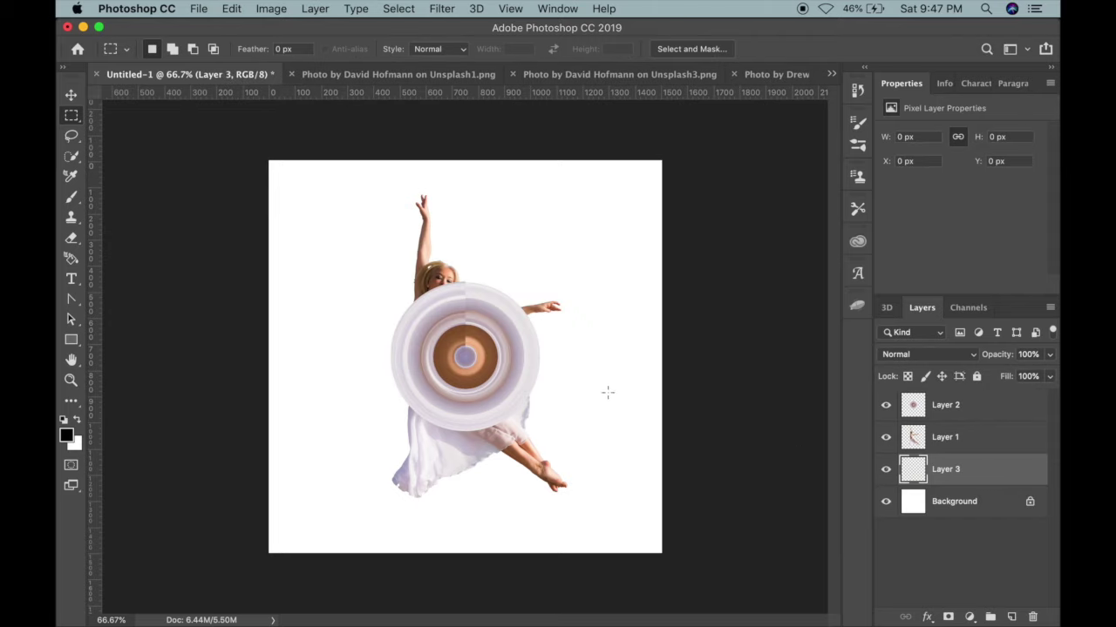
pyautogui.hotkey('alt', 'BackSpace')
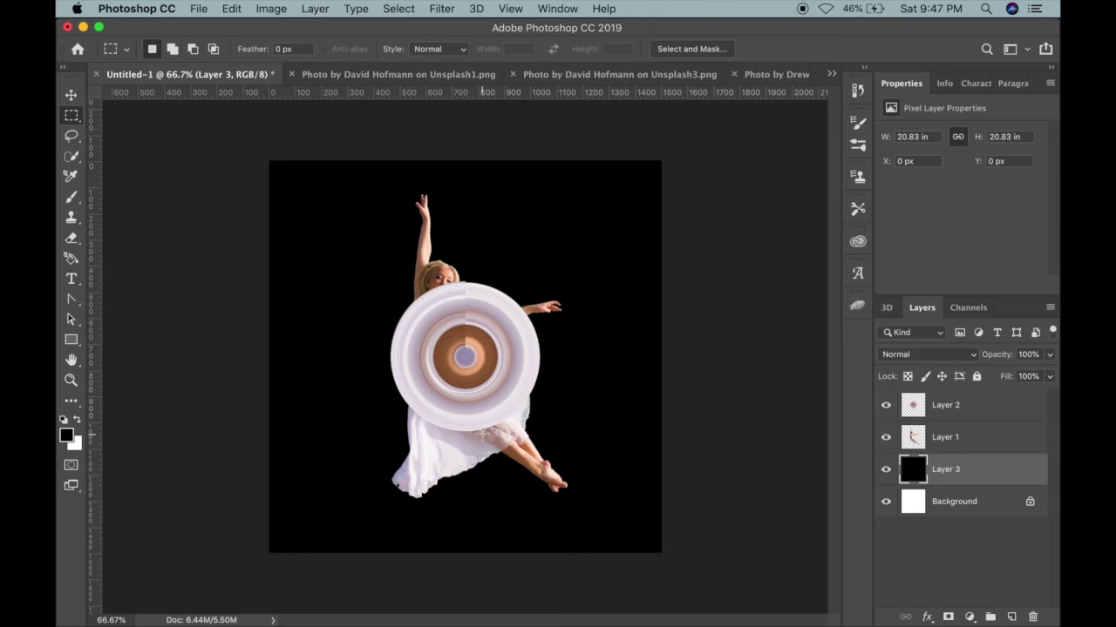
# Add a Color Overlay effect to the black fill layer and open its overlay colour for editing.
pyautogui.doubleClick(1013, 481)
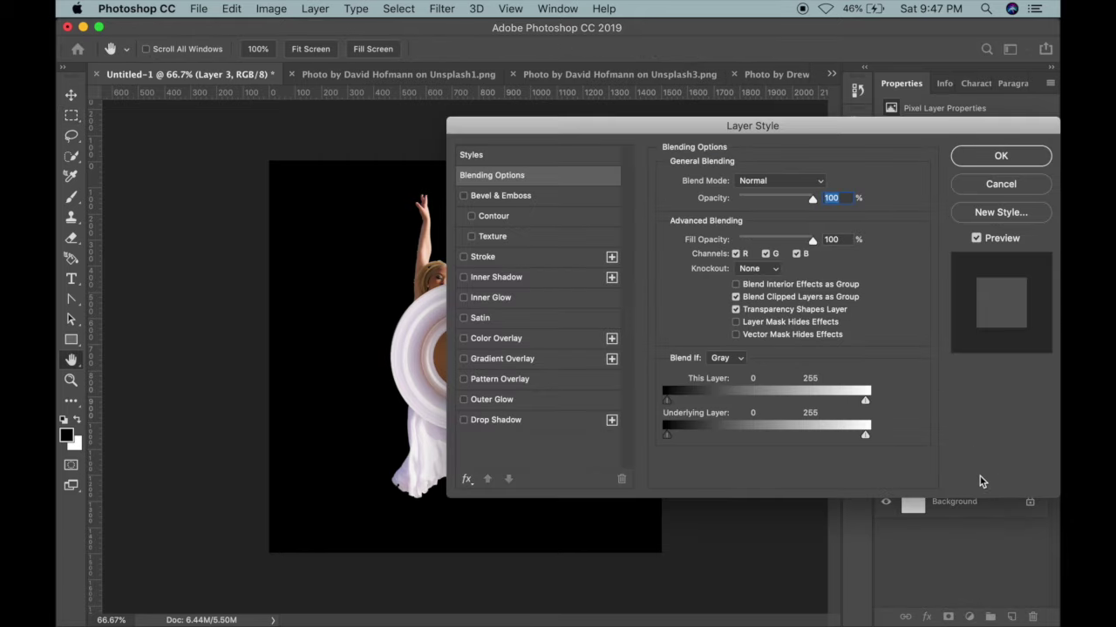
pyautogui.click(530, 343)
pyautogui.click(828, 185)
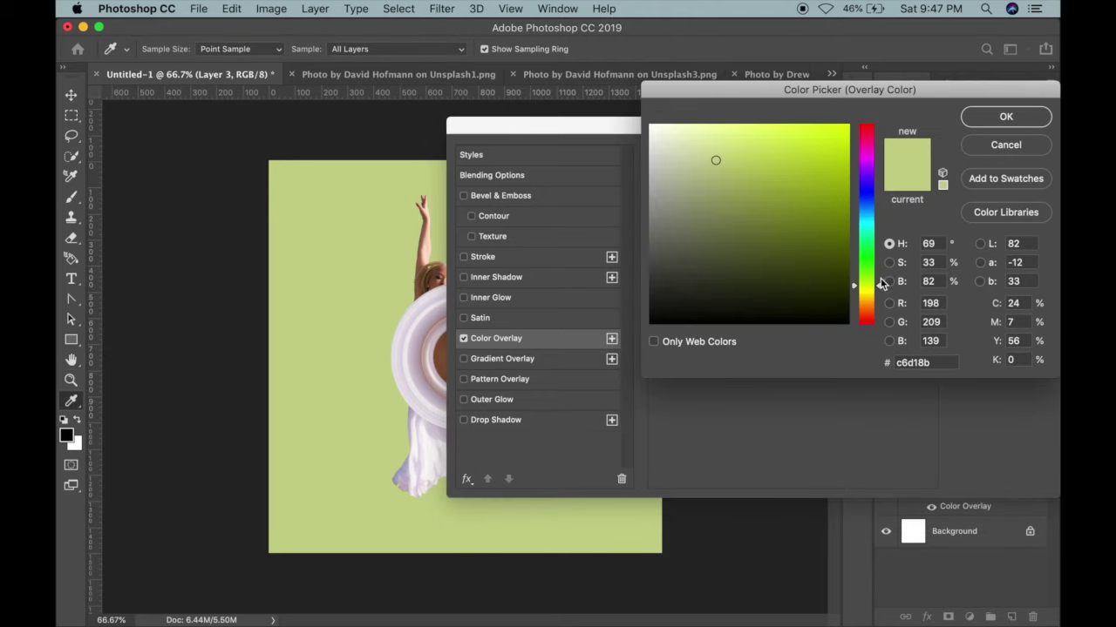
# Try out purple and magenta shades for the backdrop's overlay colour.
pyautogui.click(865, 170)
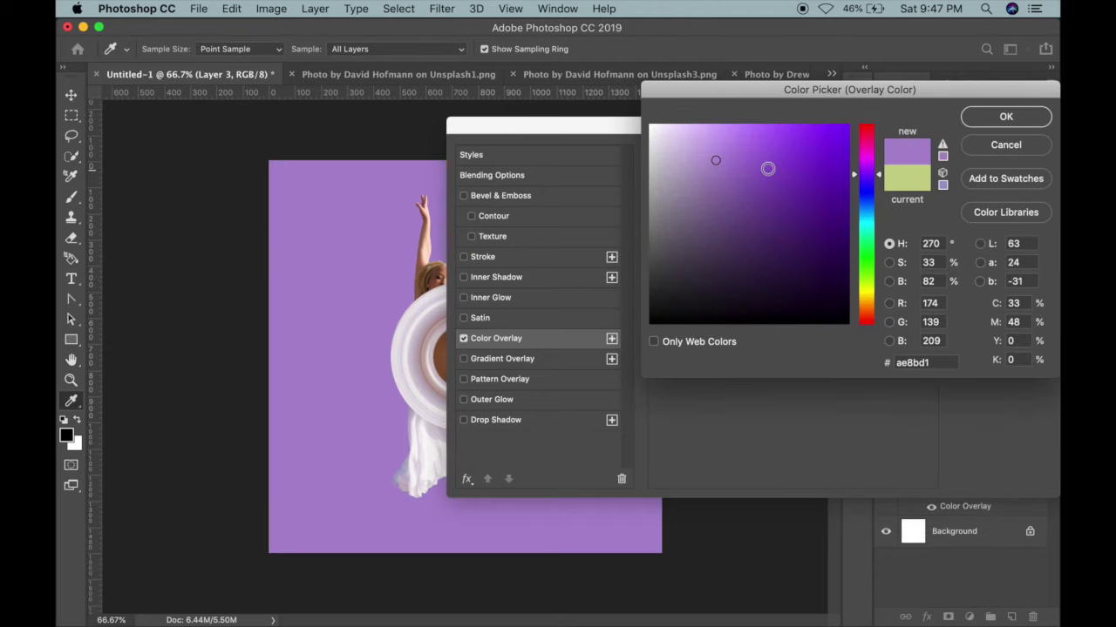
pyautogui.click(869, 160)
pyautogui.click(869, 153)
pyautogui.click(801, 145)
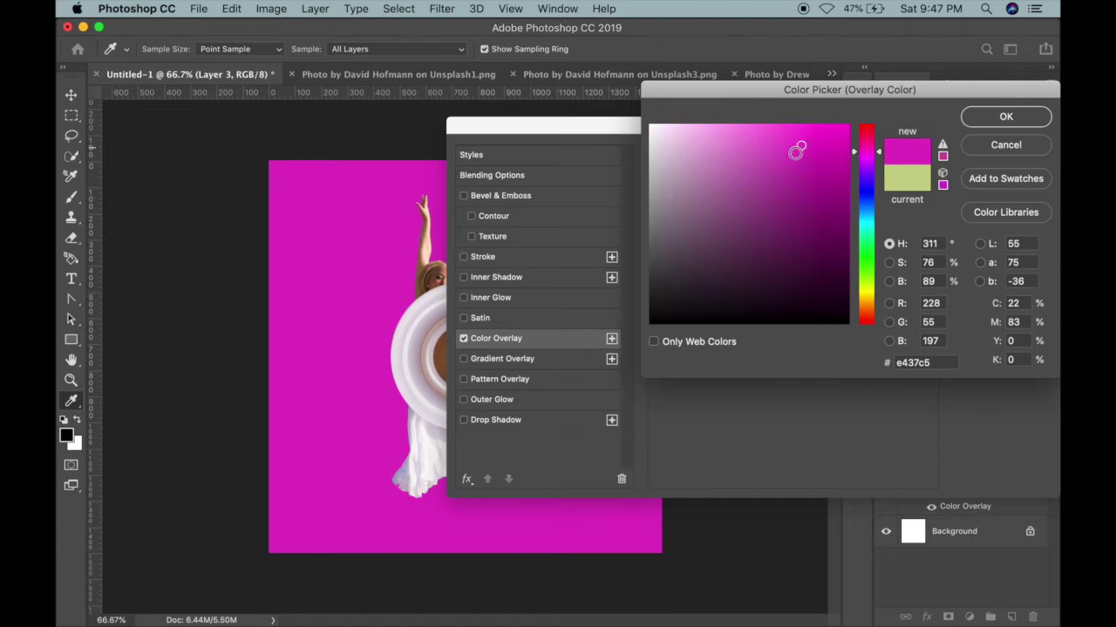
pyautogui.click(819, 157)
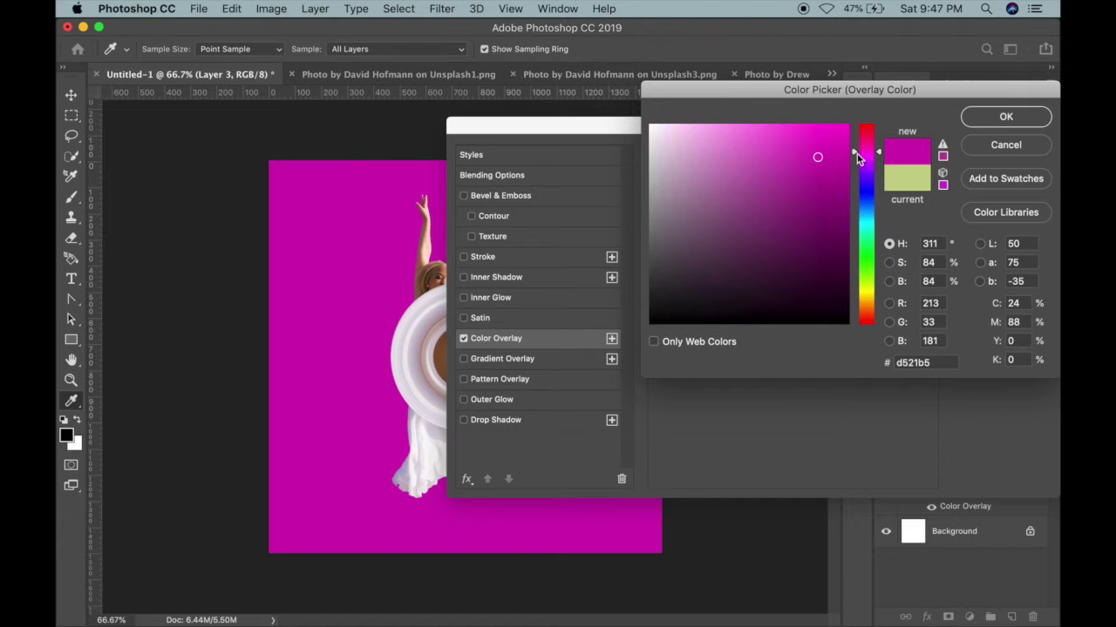
pyautogui.click(865, 163)
pyautogui.click(865, 153)
pyautogui.click(820, 147)
pyautogui.click(812, 175)
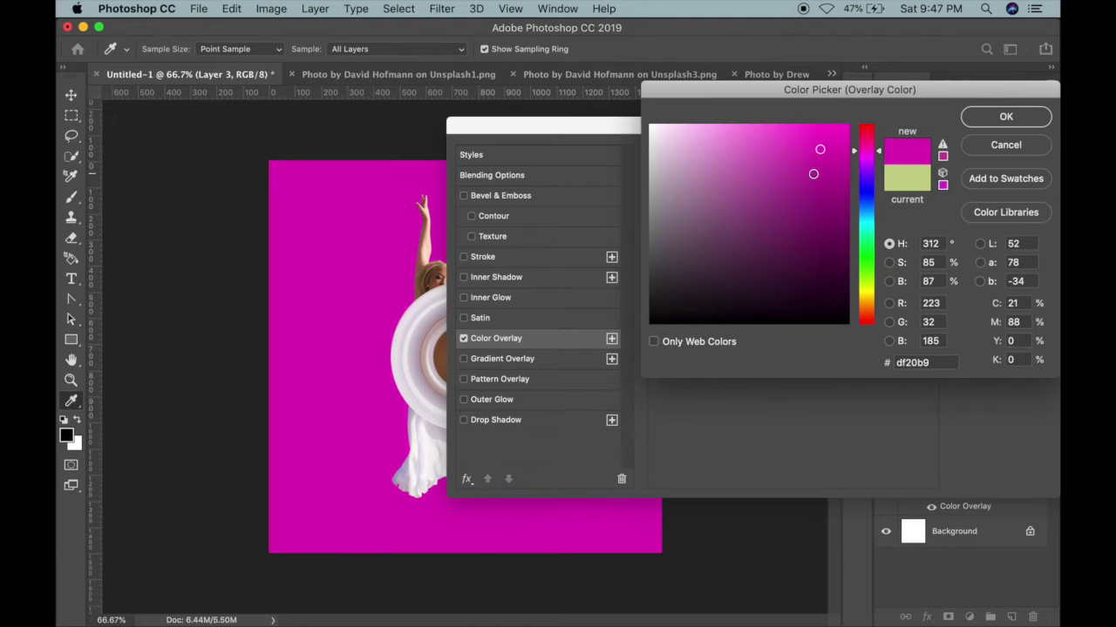
pyautogui.click(825, 145)
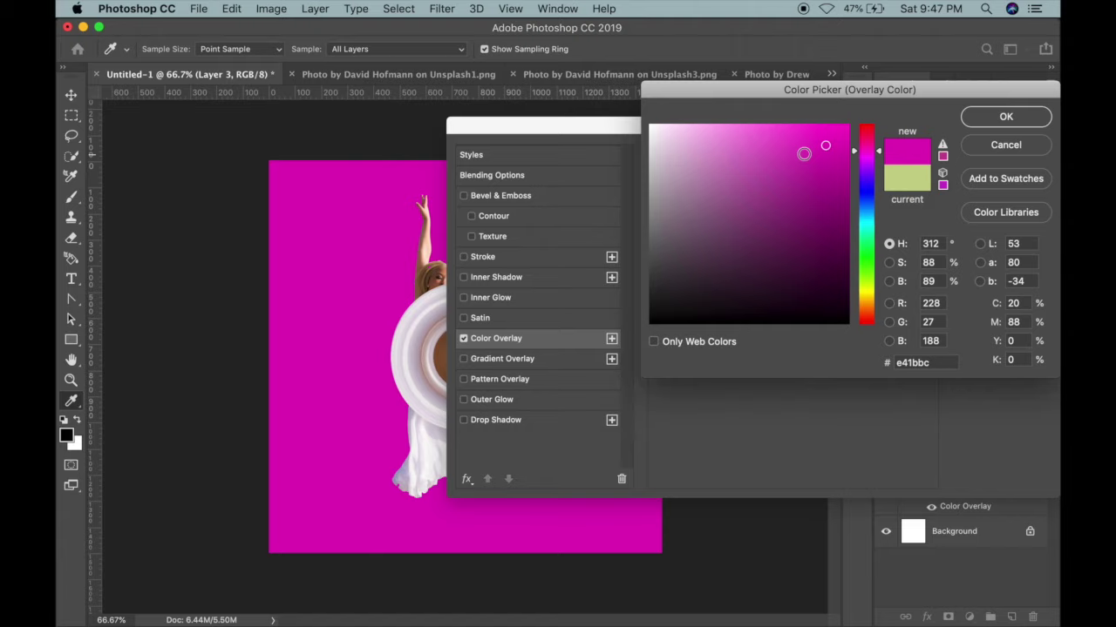
pyautogui.click(787, 144)
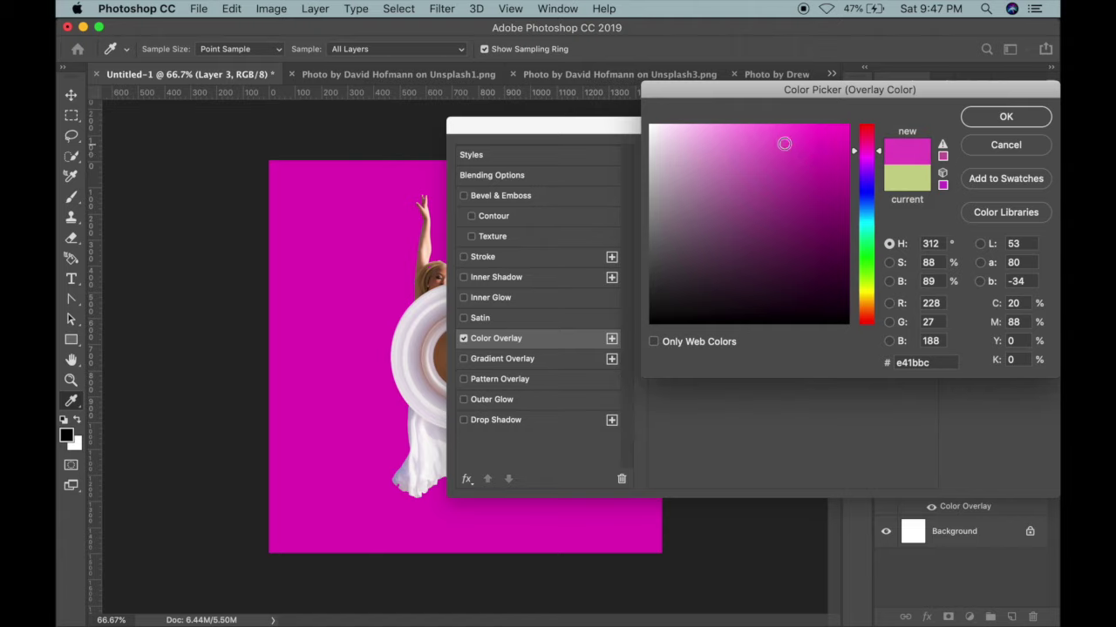
# Set the backdrop's overlay colour to the pinkish red #f02a67 and apply the layer style.
pyautogui.click(866, 134)
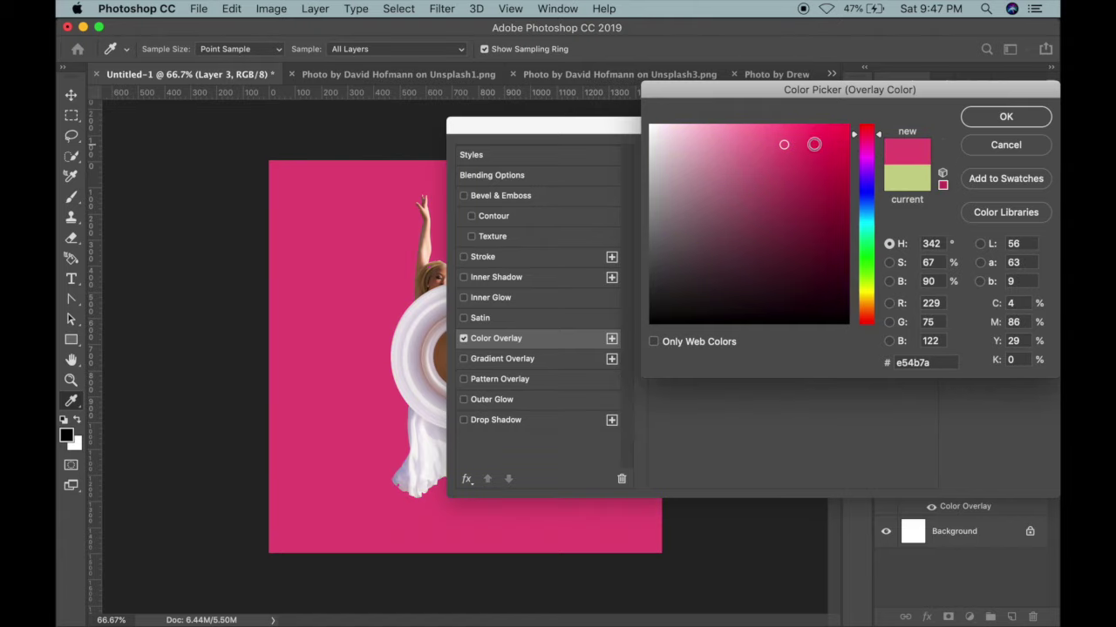
pyautogui.click(814, 135)
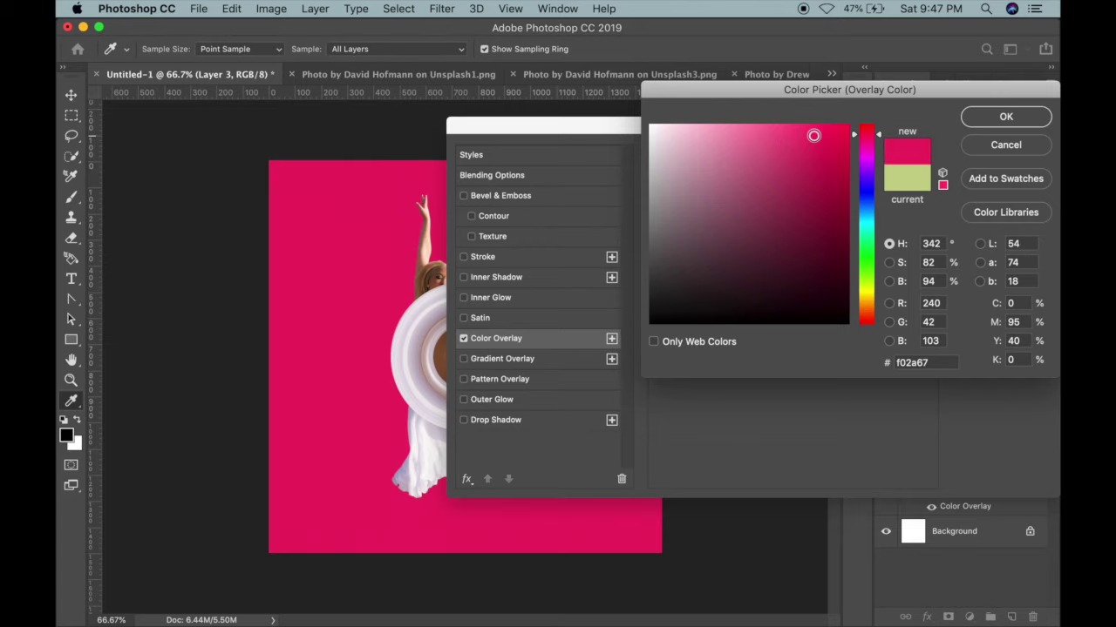
pyautogui.press('Return')
pyautogui.press('Return')
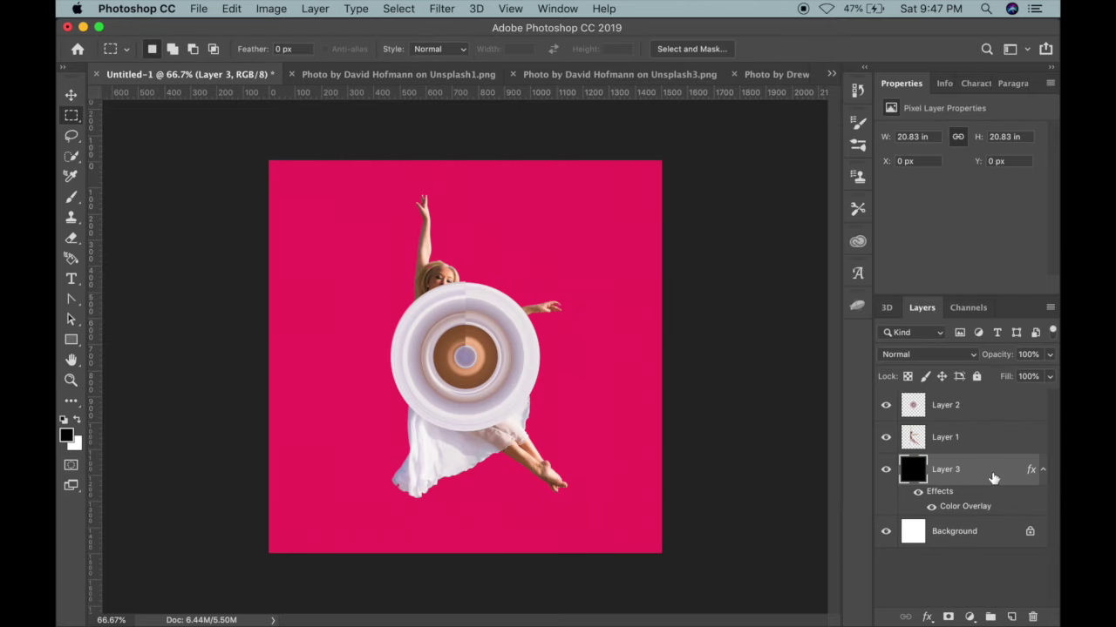
# Enlarge the ring to about 14.1 in wide, place it around X 243 px, Y 370 px, and send its layer behind the dancer.
pyautogui.click(956, 411)
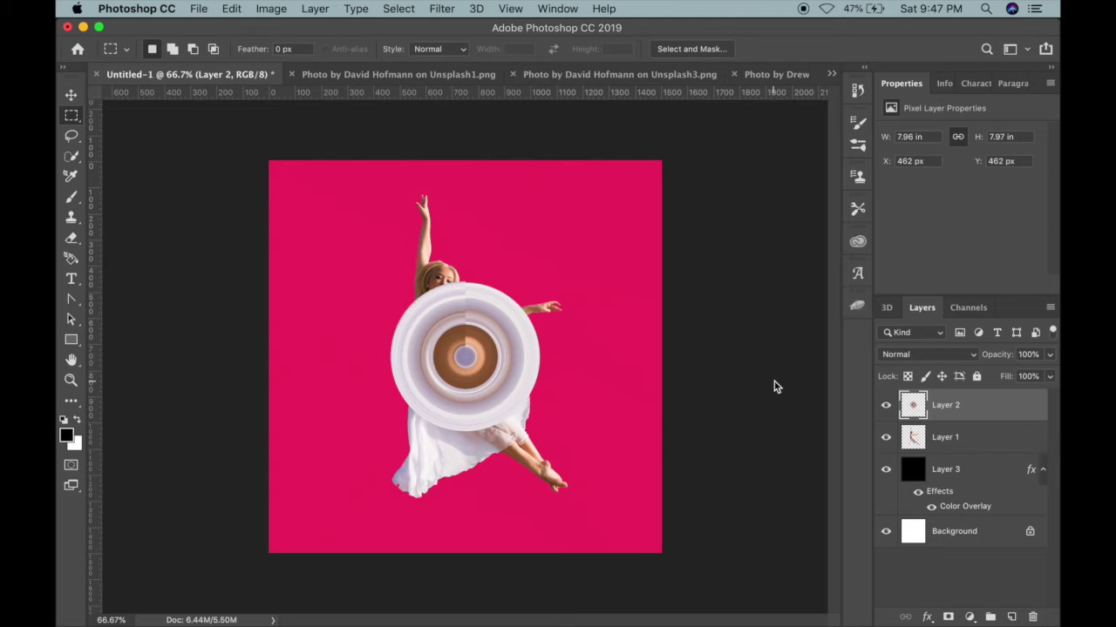
pyautogui.press('super+t')
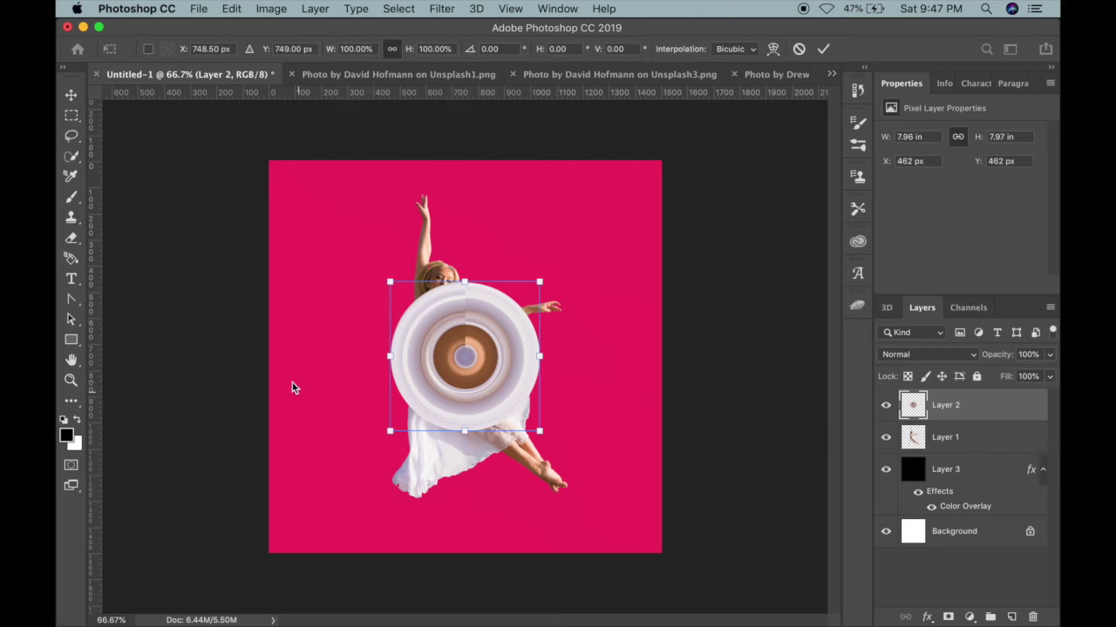
pyautogui.moveTo(388, 283); pyautogui.dragTo(264, 259)
pyautogui.moveTo(480, 316); pyautogui.dragTo(495, 358)
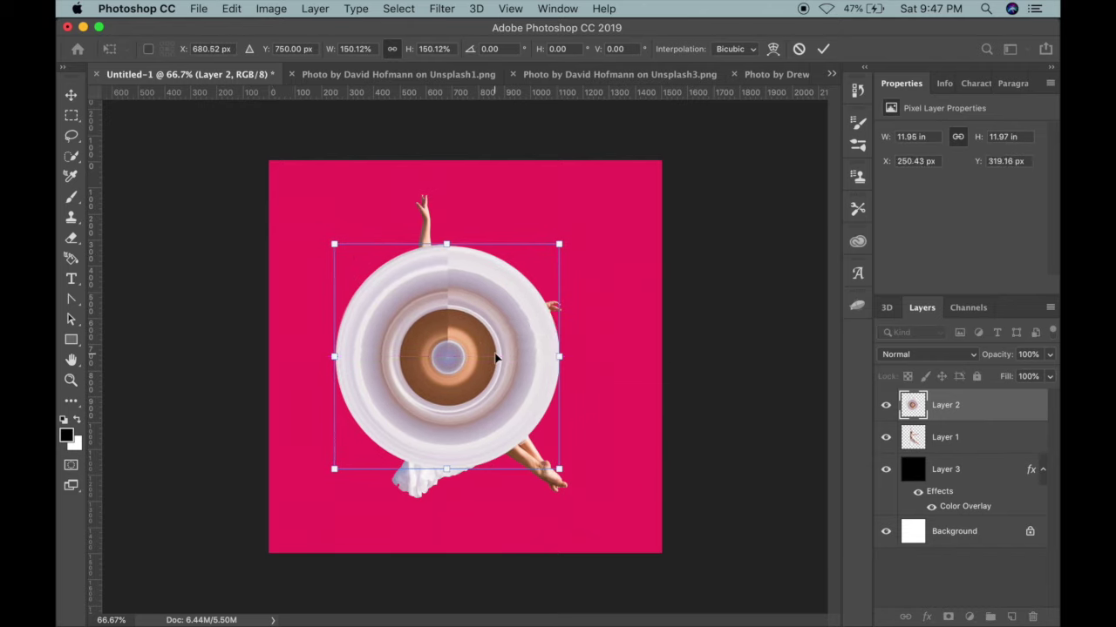
pyautogui.moveTo(322, 242); pyautogui.dragTo(294, 205)
pyautogui.press('super+z')
pyautogui.moveTo(440, 300); pyautogui.dragTo(477, 354)
pyautogui.press('Return')
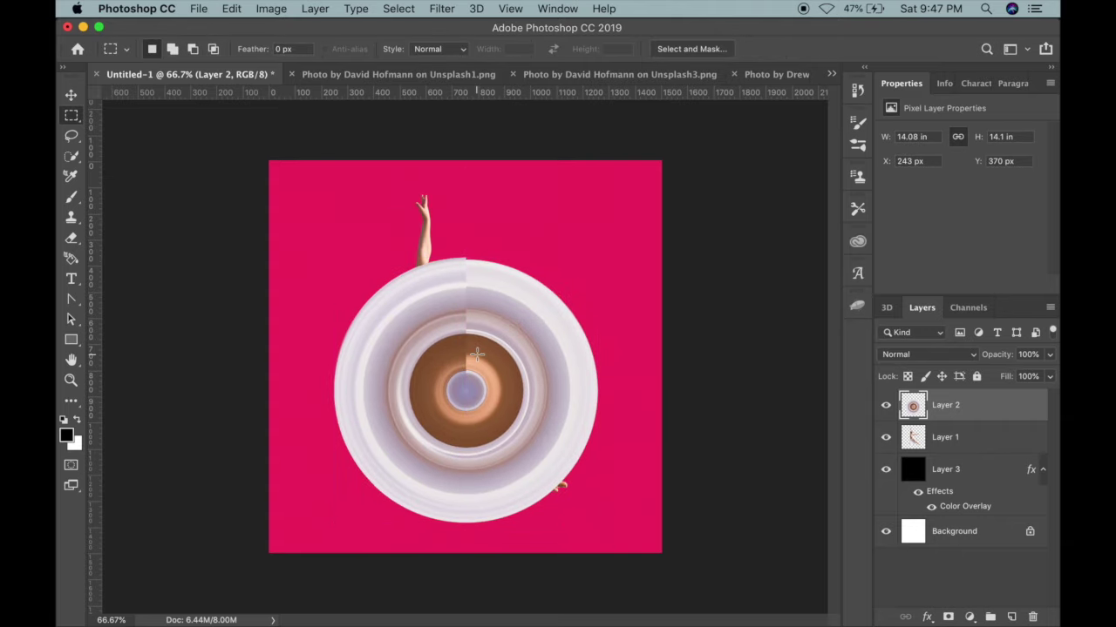
pyautogui.press('super+bracketleft')
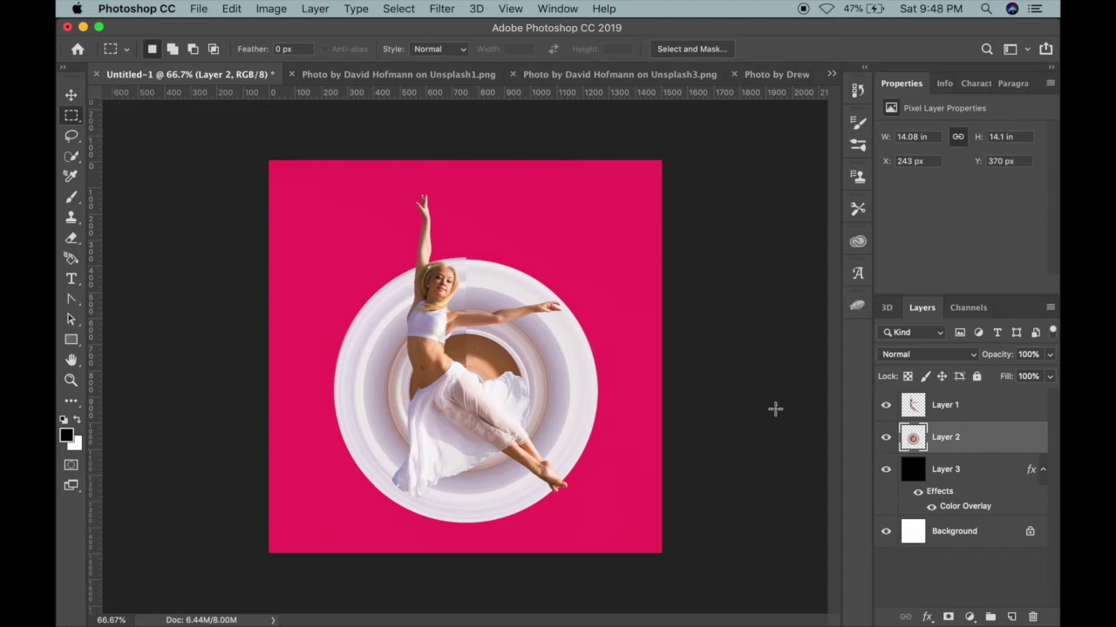
# Free-transform the dancer and shift her right and slightly up over the ring, to X 565 px, Y 115 px.
pyautogui.click(961, 404)
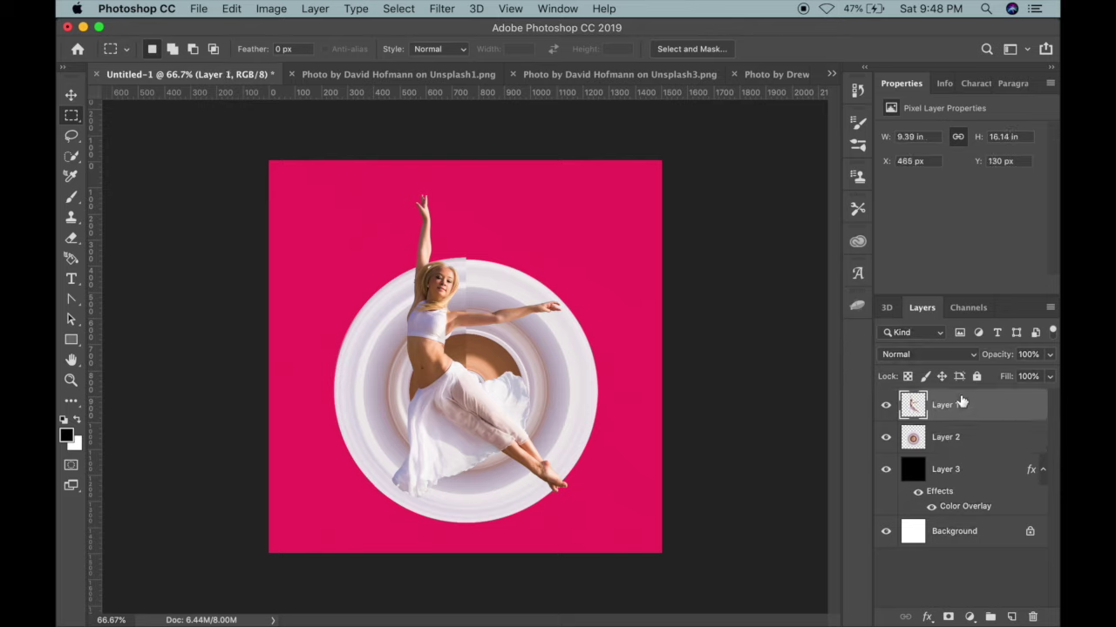
pyautogui.hotkey('ctrl', 't')
pyautogui.hotkey('shift', 'Right')
pyautogui.hotkey('shift', 'Right')
pyautogui.hotkey('shift', 'Right')
pyautogui.hotkey('shift', 'Right')
pyautogui.hotkey('shift', 'Right')
pyautogui.hotkey('shift', 'Right')
pyautogui.hotkey('shift', 'Right')
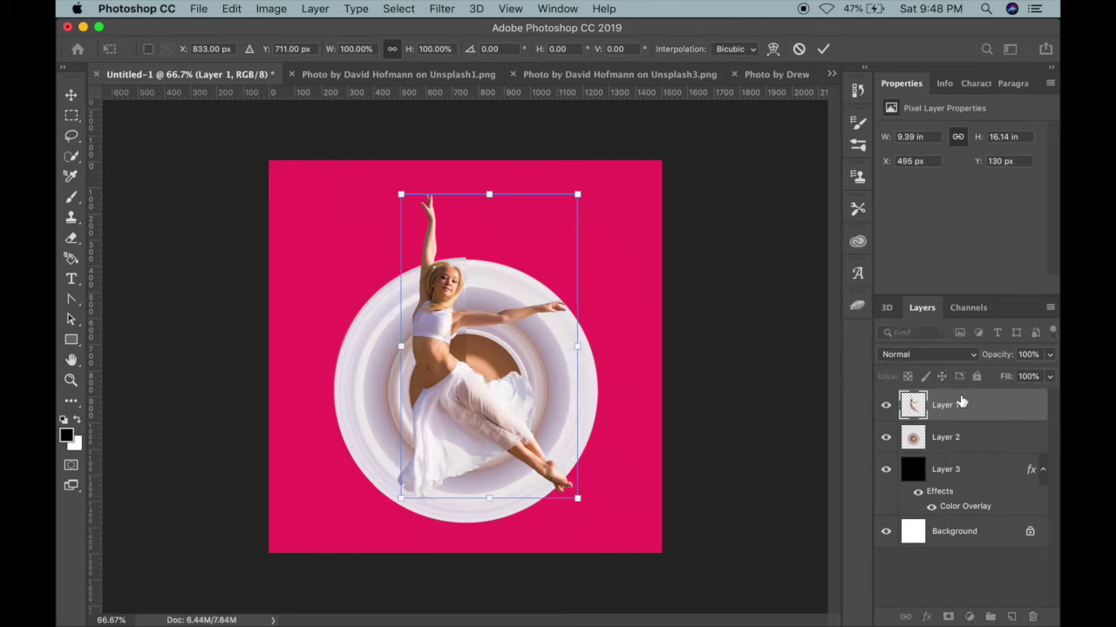
pyautogui.hotkey('shift', 'Right')
pyautogui.hotkey('shift', 'Right')
pyautogui.hotkey('shift', 'Right')
pyautogui.hotkey('shift', 'Right')
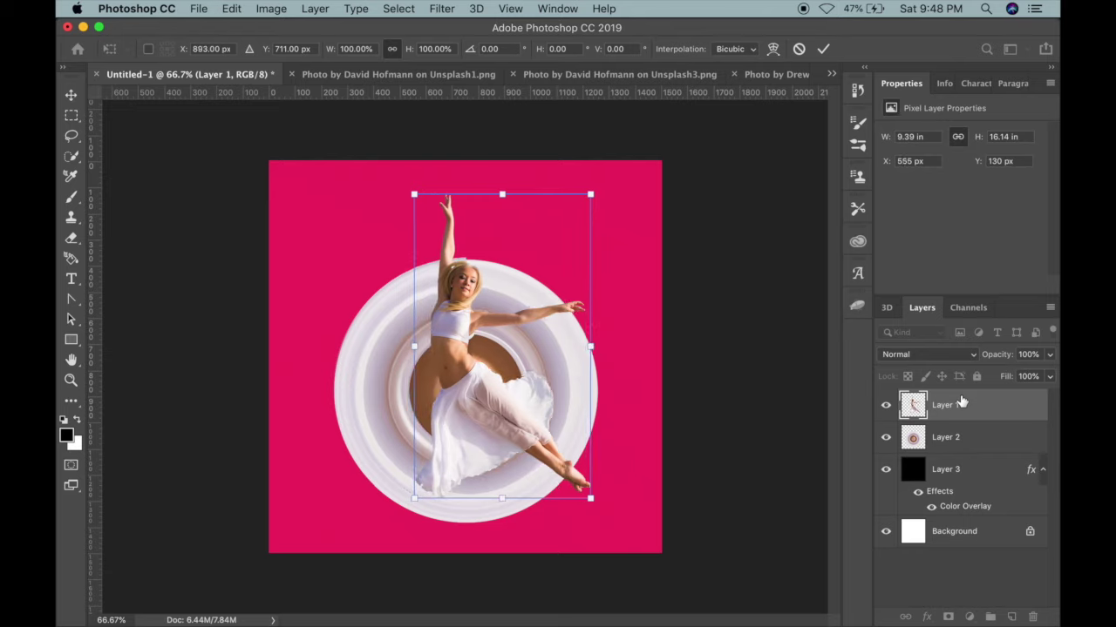
pyautogui.hotkey('shift', 'Up')
pyautogui.hotkey('shift', 'Up')
pyautogui.press('Up')
pyautogui.press('Up')
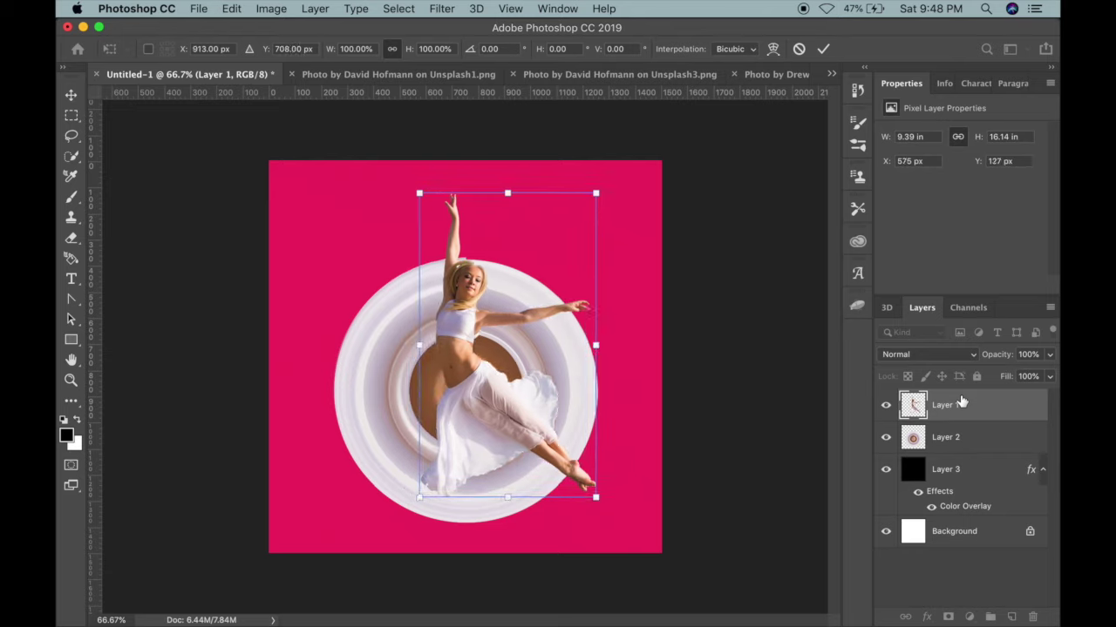
pyautogui.hotkey('shift', 'Left')
pyautogui.press('Down')
pyautogui.press('Down')
pyautogui.press('Down')
pyautogui.press('Down')
pyautogui.press('Down')
pyautogui.press('Down')
pyautogui.press('Down')
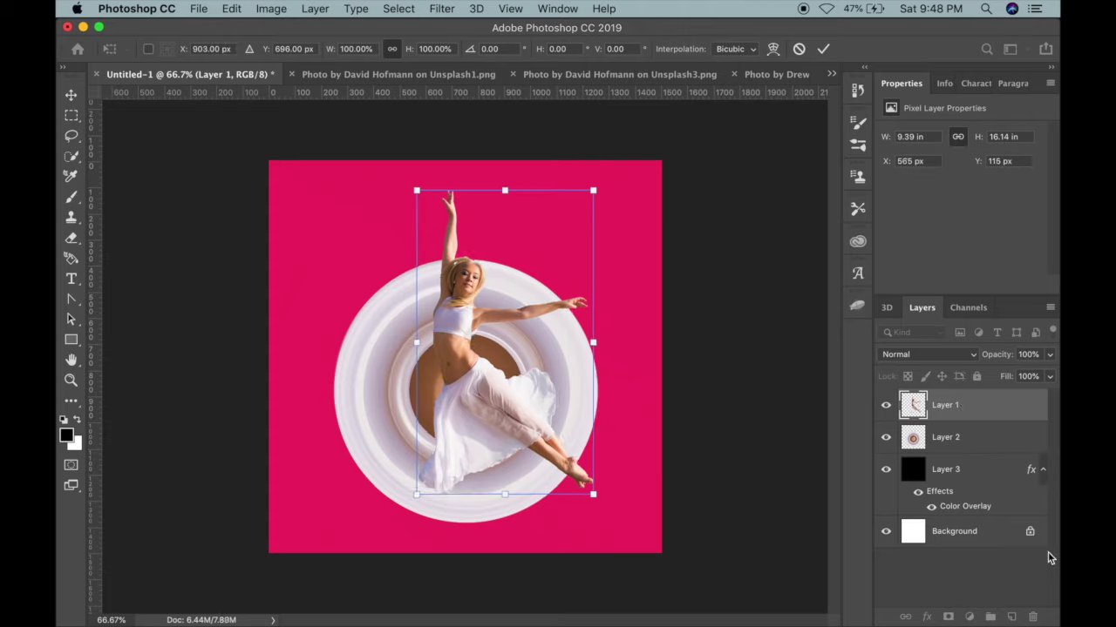
pyautogui.press('Return')
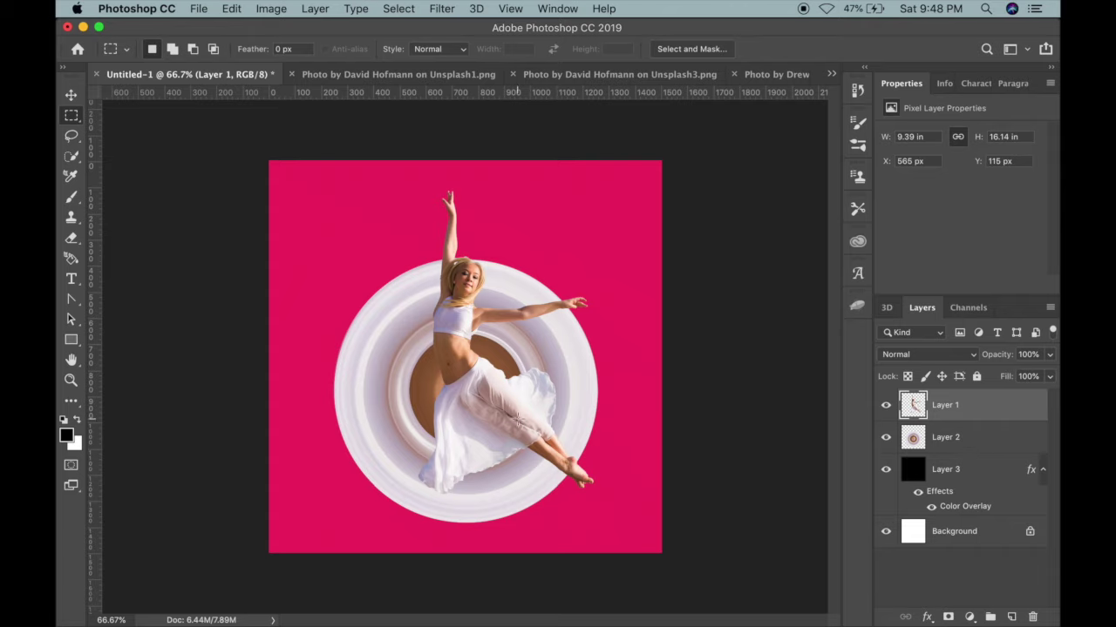
# Move the dancer over the left part of the ring, to about X 384 px, Y 169 px.
pyautogui.press('super+t')
pyautogui.moveTo(445, 396); pyautogui.dragTo(395, 409)
pyautogui.hotkey('shift', 'Right')
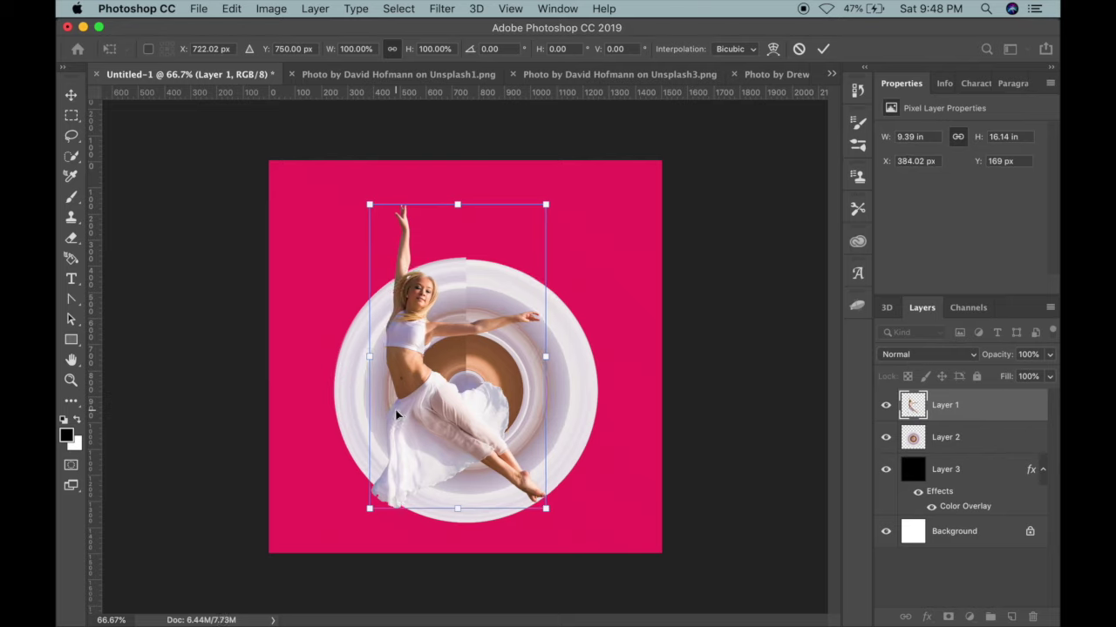
pyautogui.press('Return')
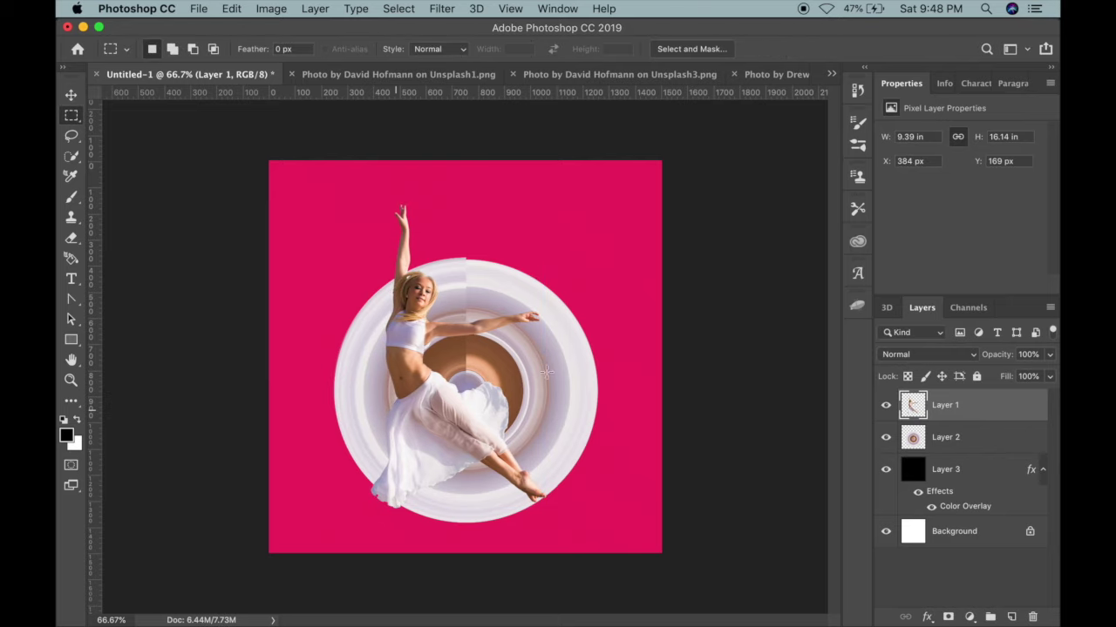
# Add a layer mask to the ring layer and choose the Eraser with the 150 px hard round brush at 100% hardness.
pyautogui.click(980, 445)
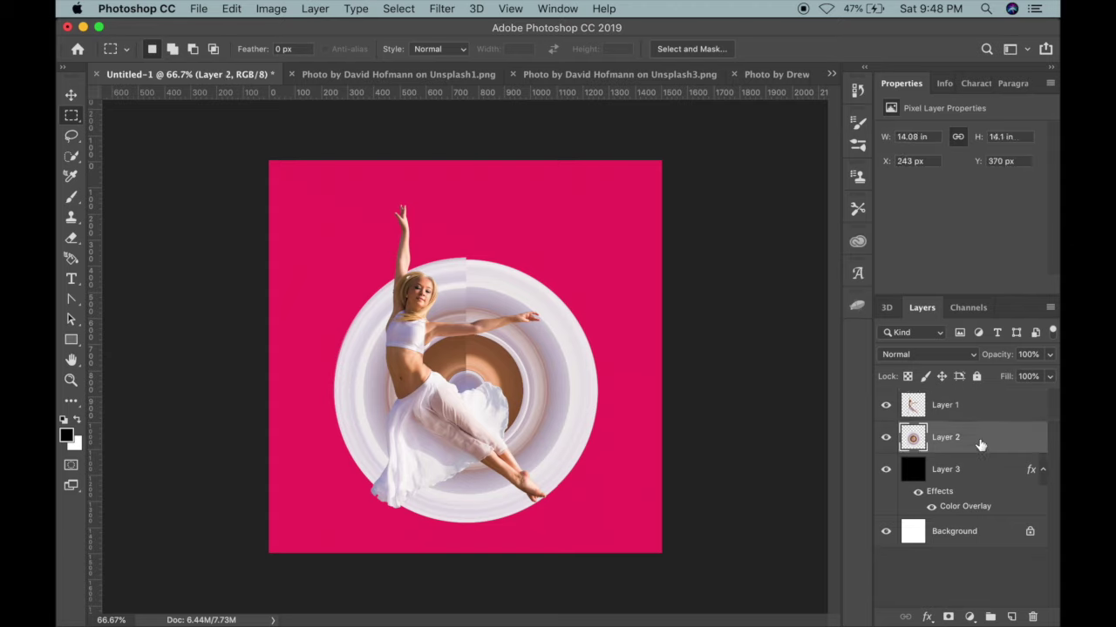
pyautogui.click(948, 617)
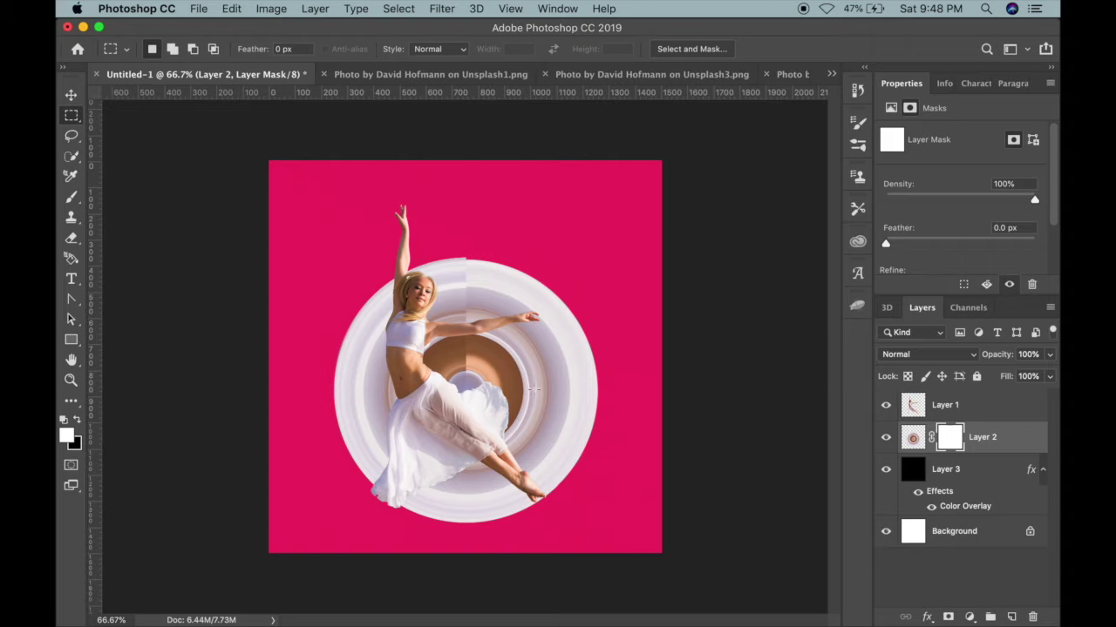
pyautogui.click(73, 241)
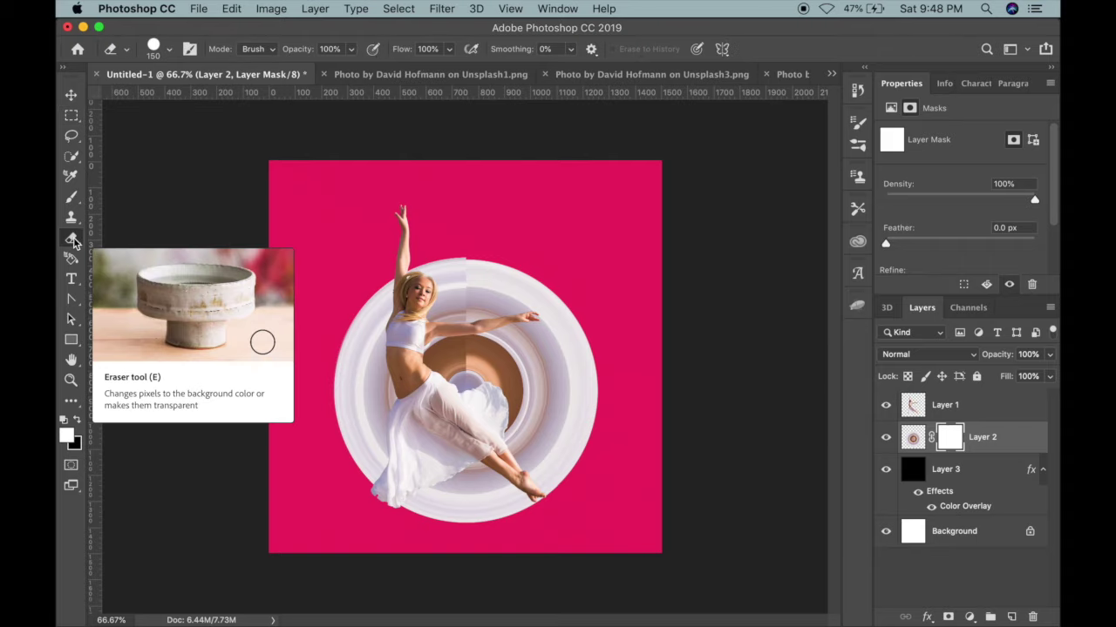
pyautogui.click(170, 51)
pyautogui.click(166, 171)
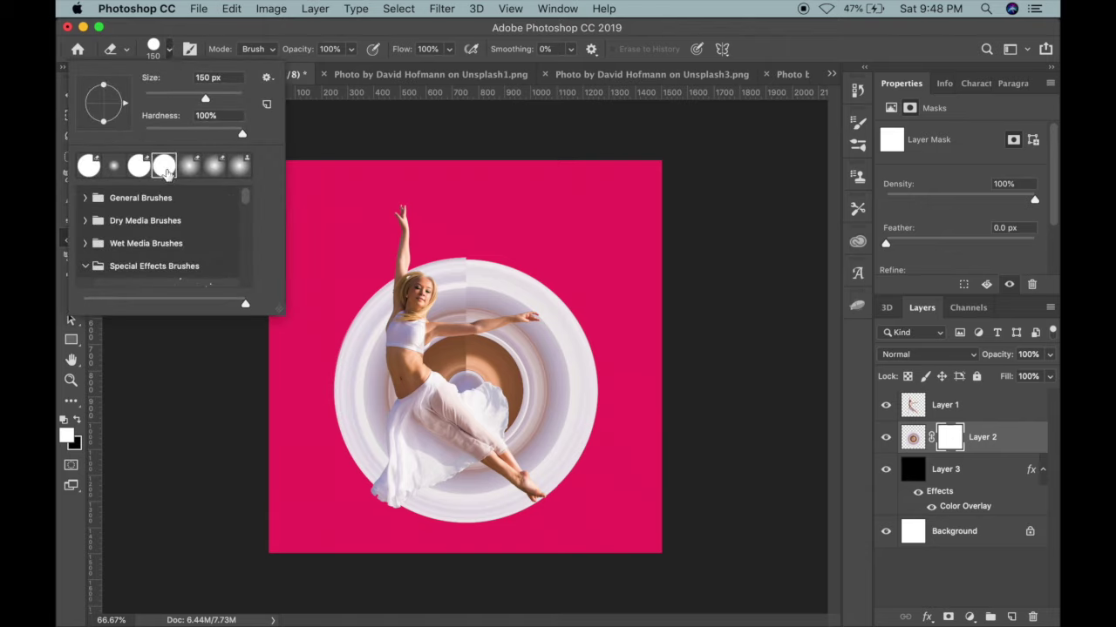
pyautogui.click(165, 172)
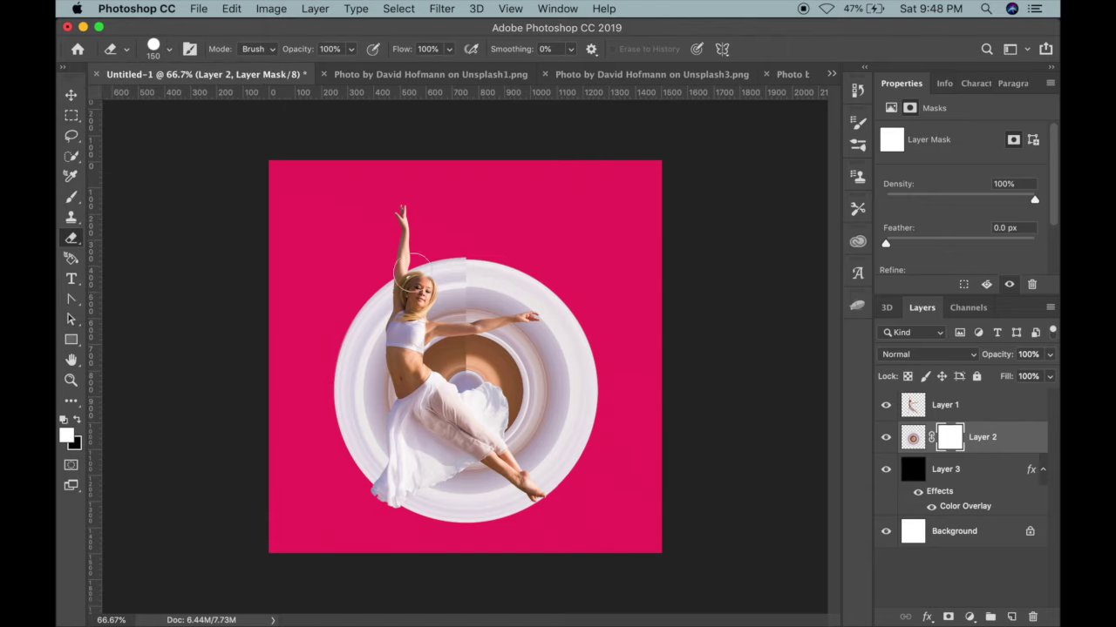
# Enlarge the eraser to 400 px and mask out the upper part of the ring above the dancer's outstretched arm.
pyautogui.press(']')
pyautogui.press(']')
pyautogui.press(']')
pyautogui.click(459, 270)
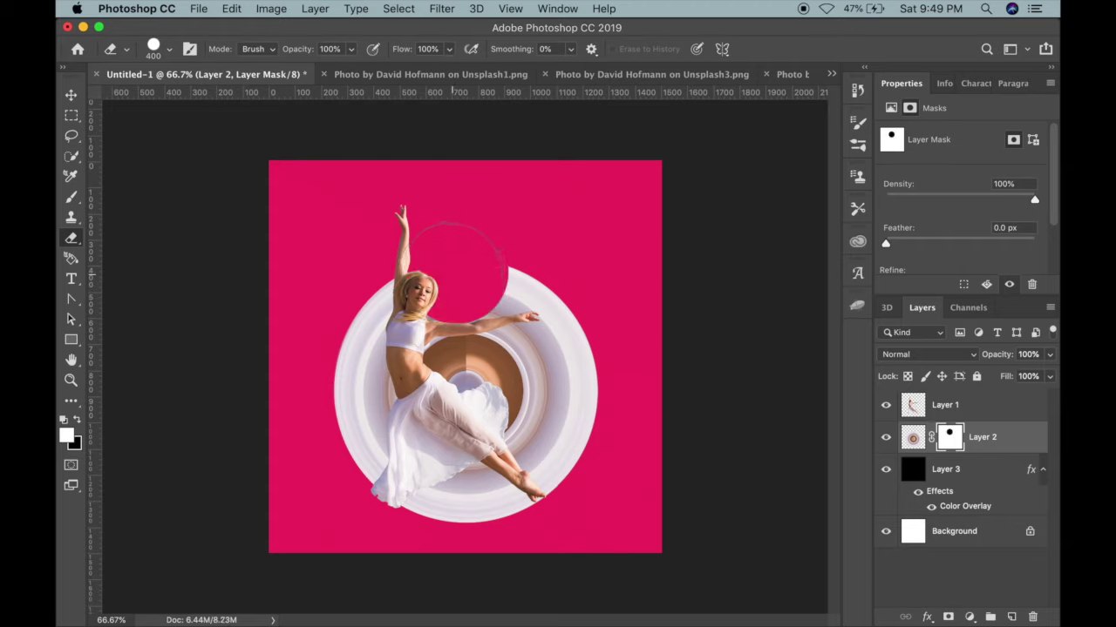
pyautogui.click(502, 268)
pyautogui.moveTo(502, 270); pyautogui.dragTo(556, 266)
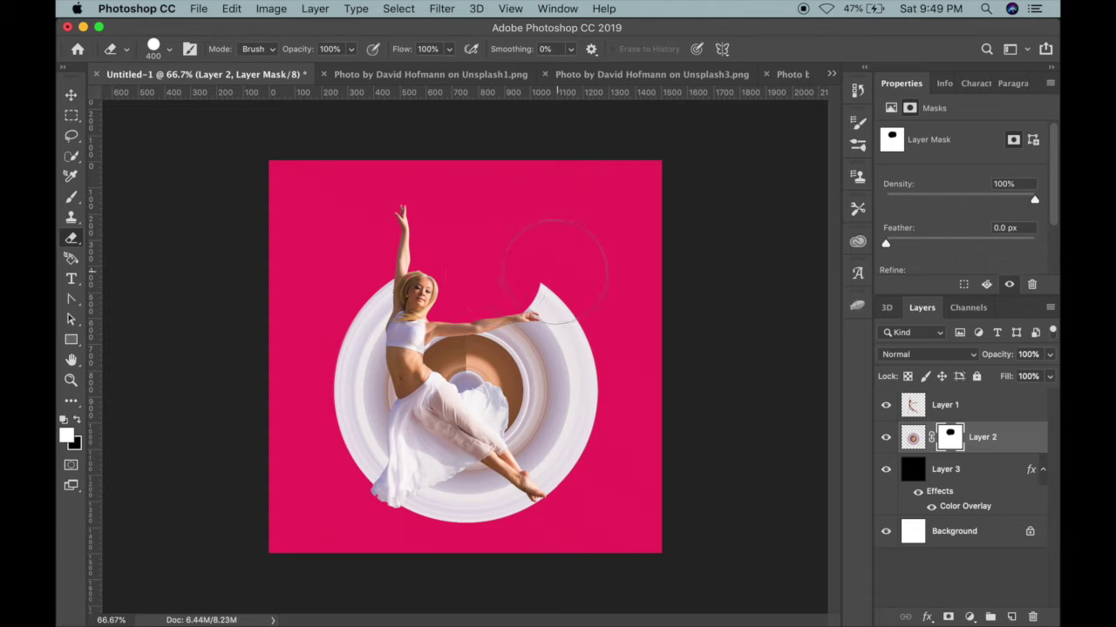
pyautogui.click(554, 271)
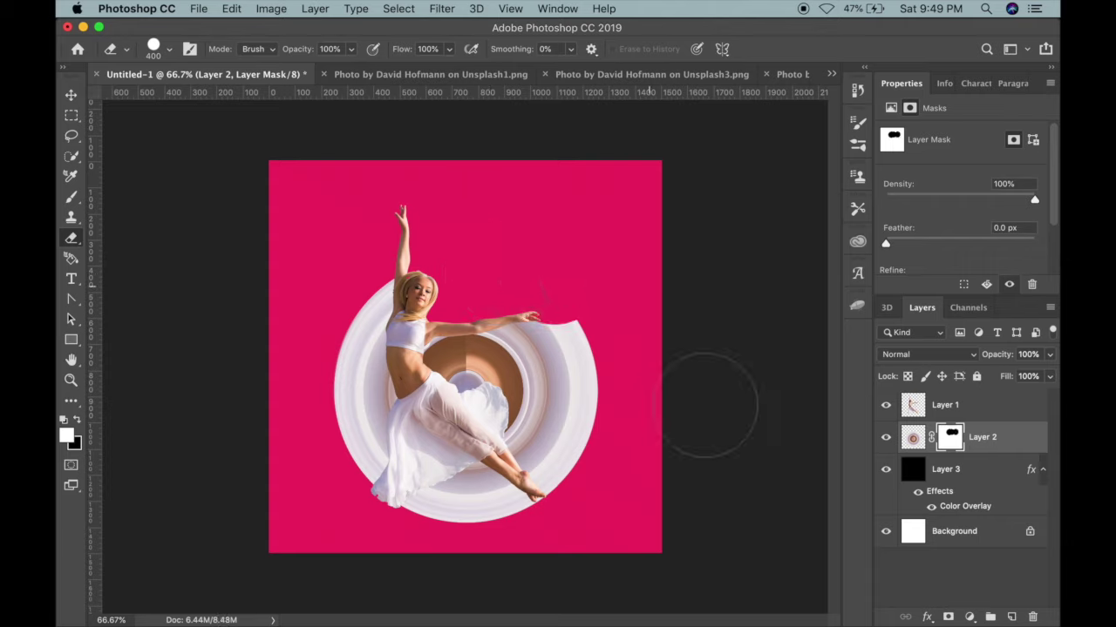
# Undo the last eraser strokes on the ring's mask and erase again just above the dancer's outstretched arm.
pyautogui.press('super+z')
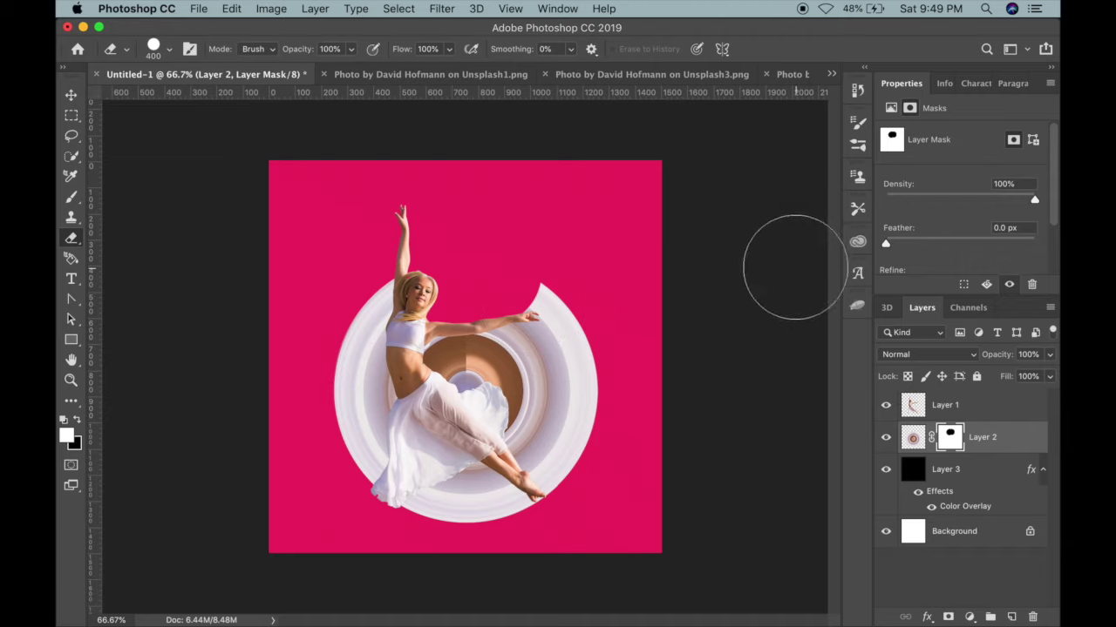
pyautogui.press('super+z')
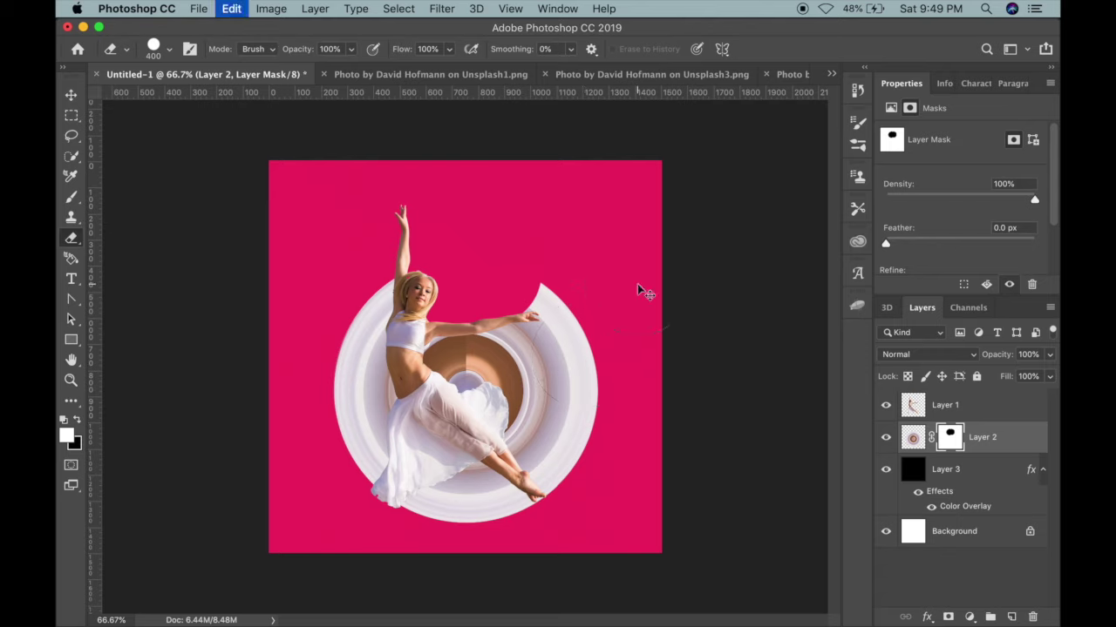
pyautogui.click(488, 264)
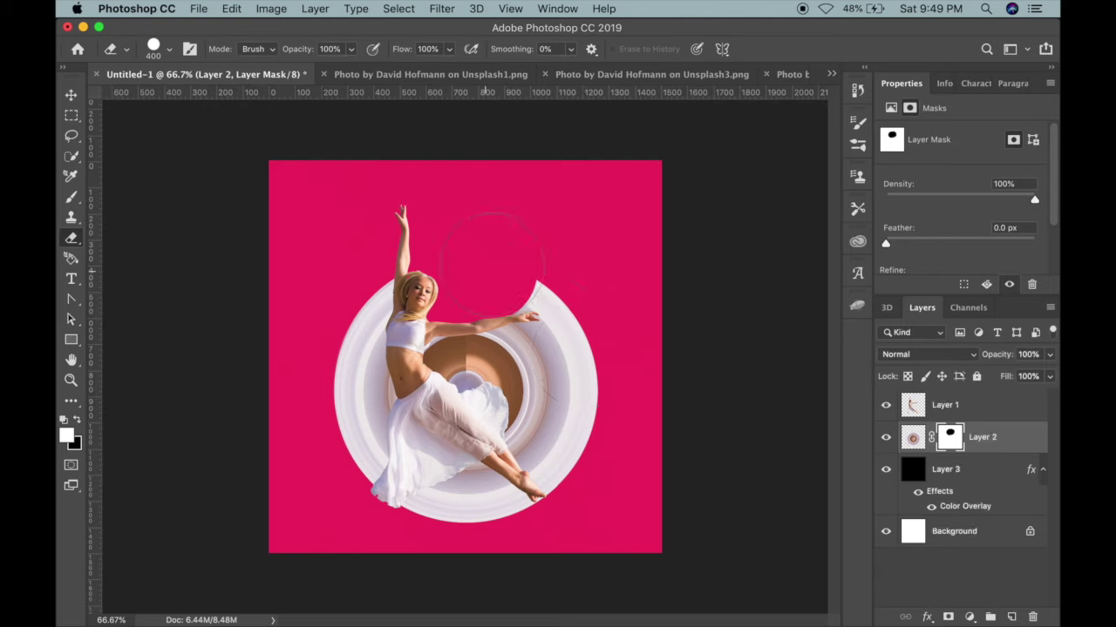
# Mask out more of the ring beyond the dancer's outstretched hand and undo the last eraser stroke.
pyautogui.moveTo(521, 261); pyautogui.dragTo(550, 263)
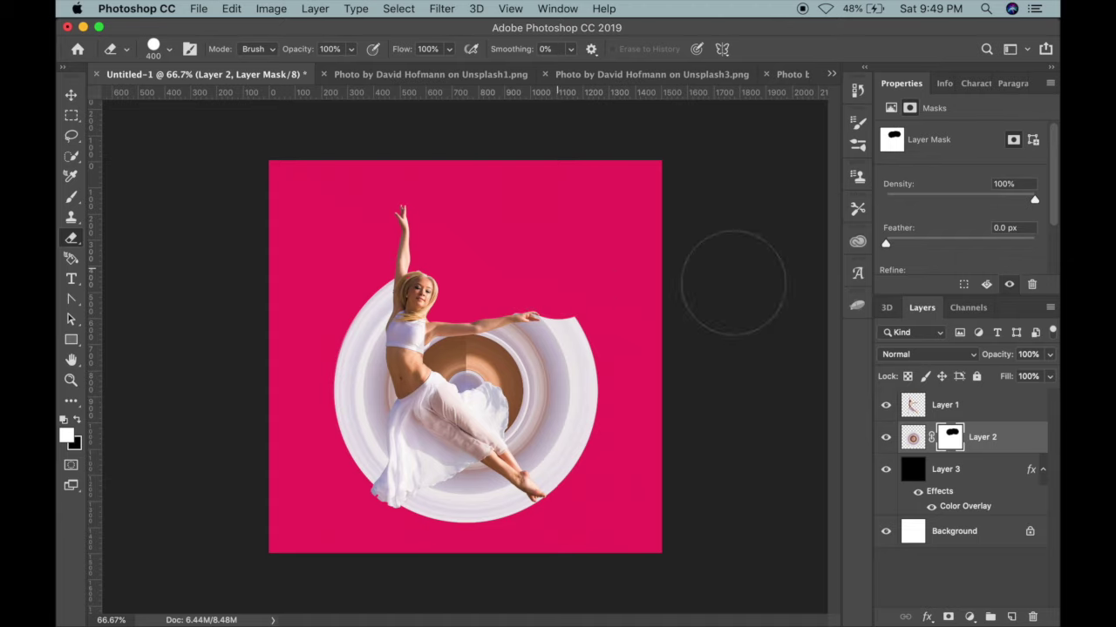
pyautogui.press('super+z')
pyautogui.scroll(3, 672, 252)
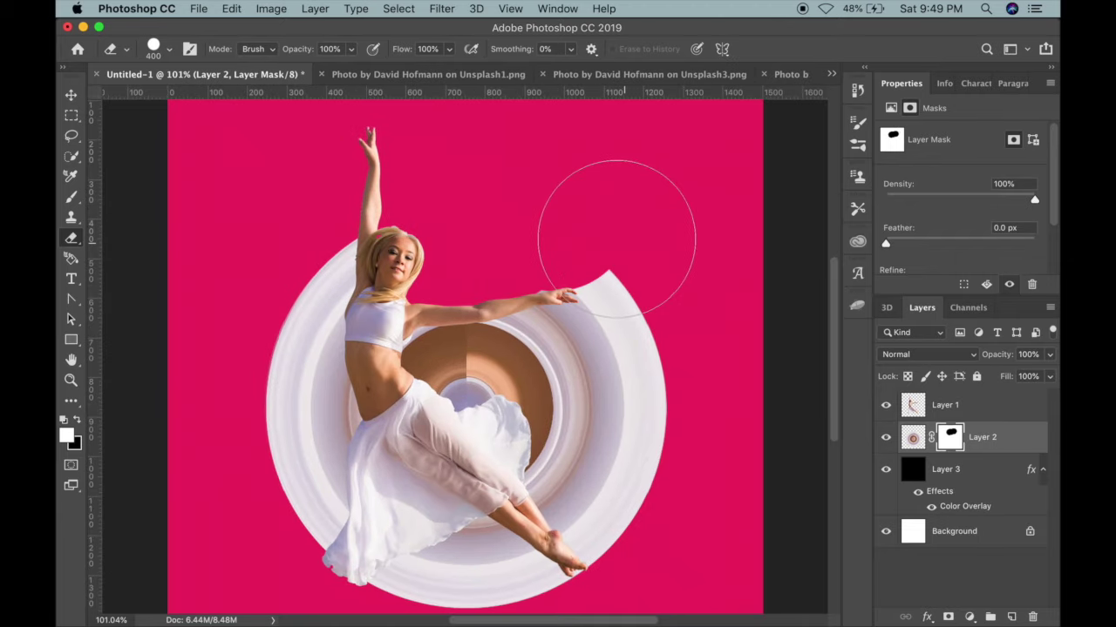
pyautogui.click(592, 217)
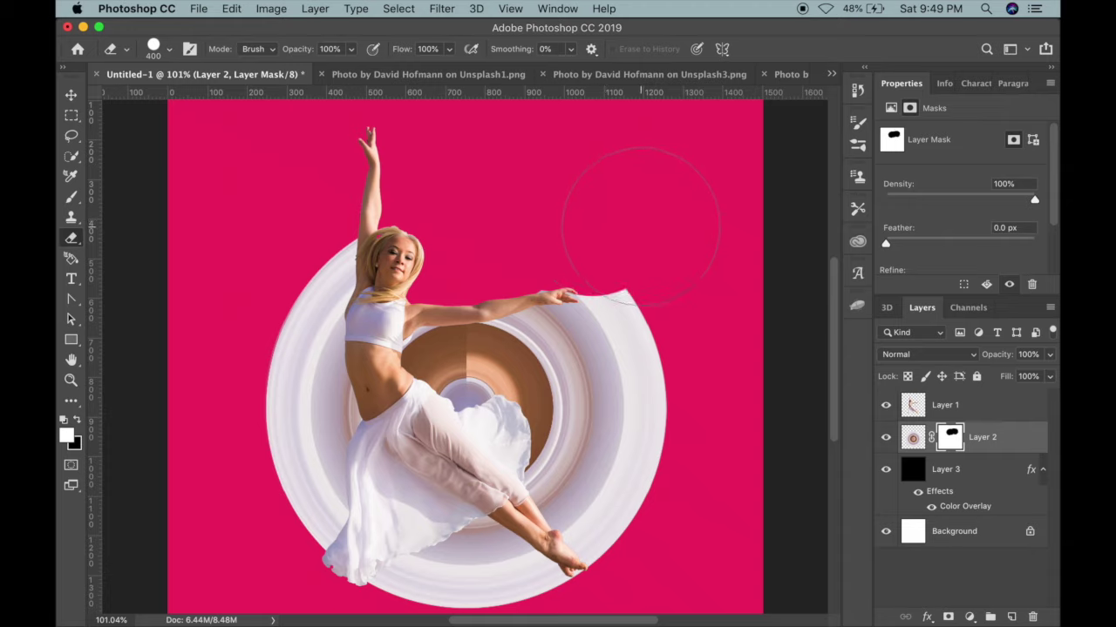
pyautogui.click(639, 226)
pyautogui.moveTo(614, 225); pyautogui.dragTo(624, 198)
pyautogui.press('super+z')
pyautogui.press('super+z')
pyautogui.press('super+z')
pyautogui.press('super+z')
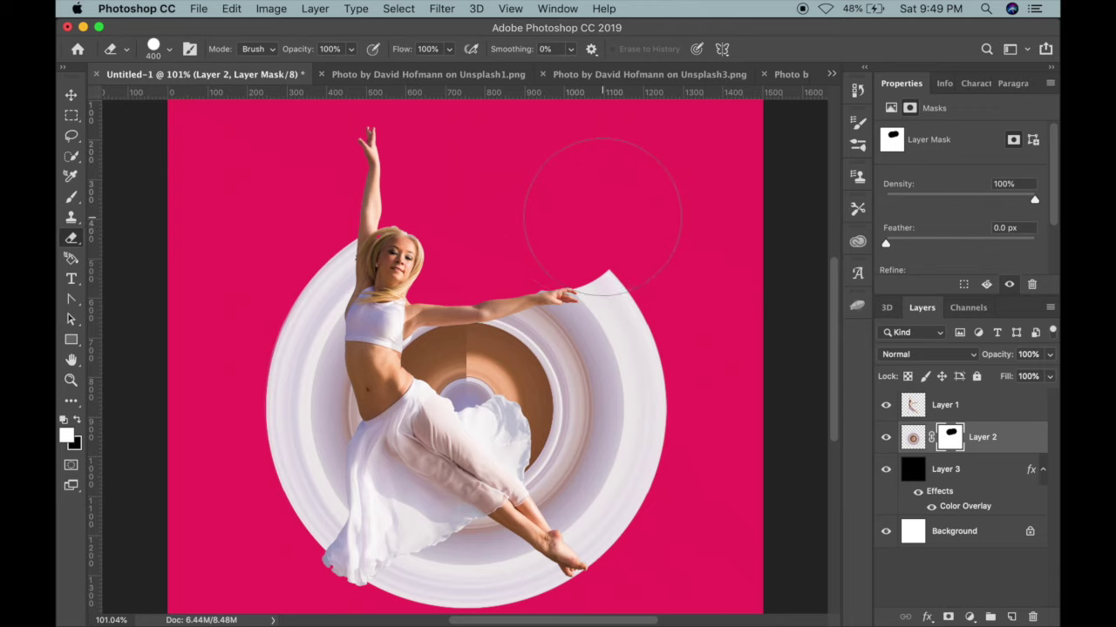
pyautogui.click(602, 215)
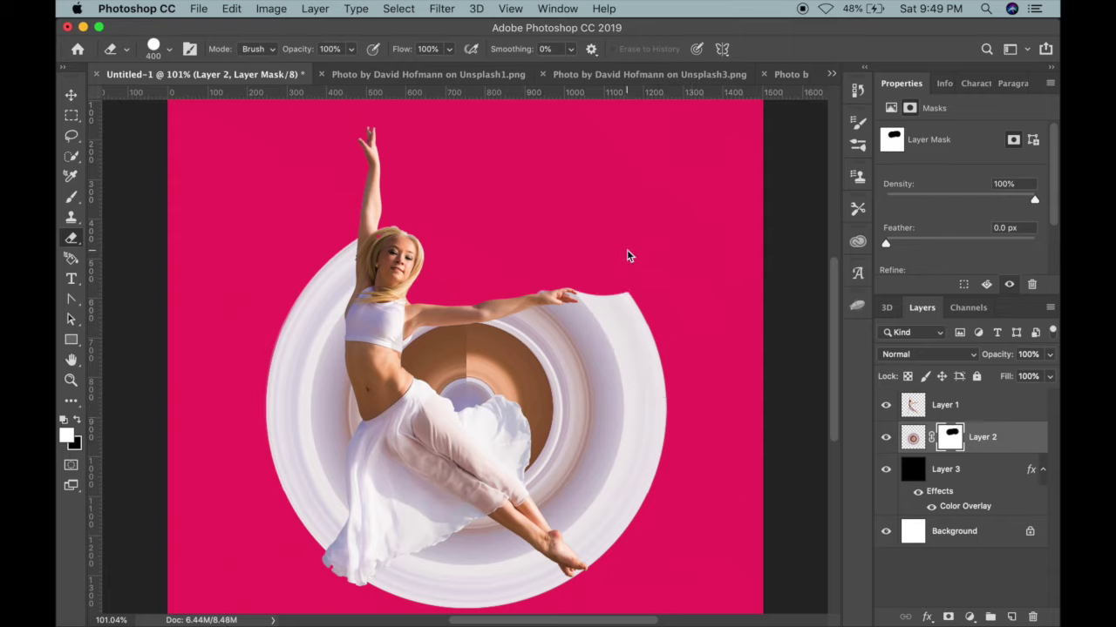
pyautogui.press('super+z')
pyautogui.press('super+z')
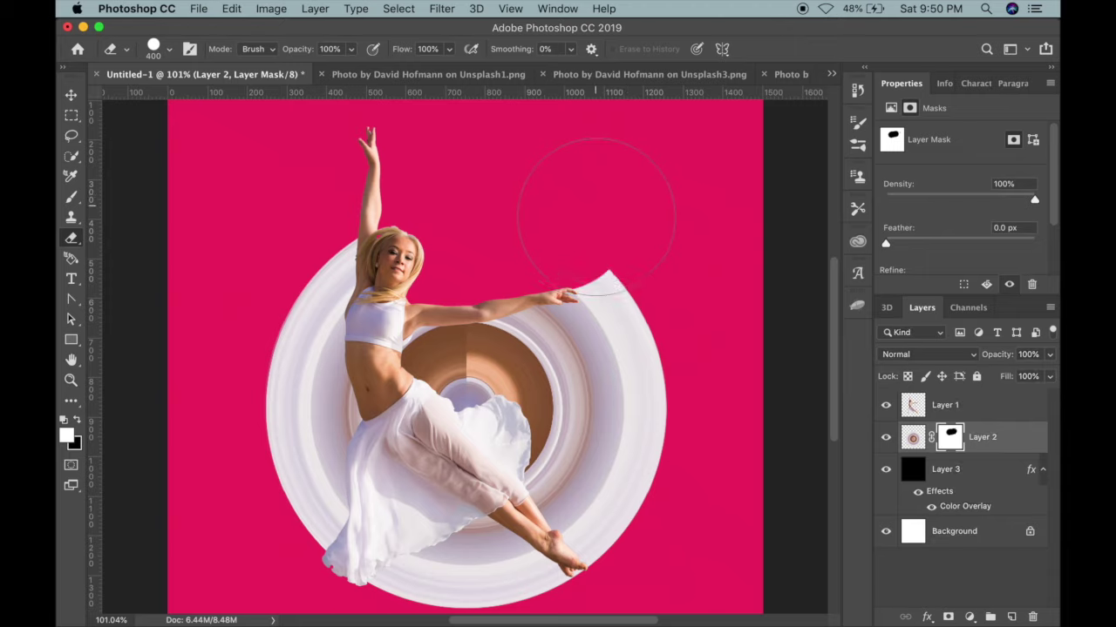
# Mask out the ring's tip beyond the outstretched hand so its edge runs level with the hand, and switch to the Move tool.
pyautogui.click(600, 208)
pyautogui.click(587, 208)
pyautogui.click(587, 209)
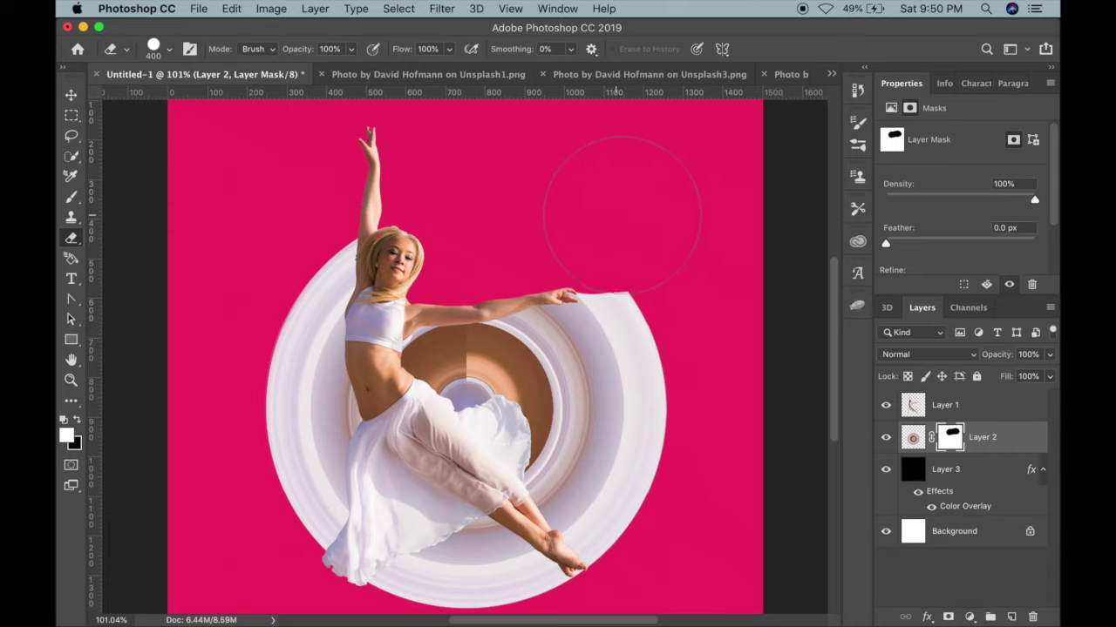
pyautogui.click(71, 94)
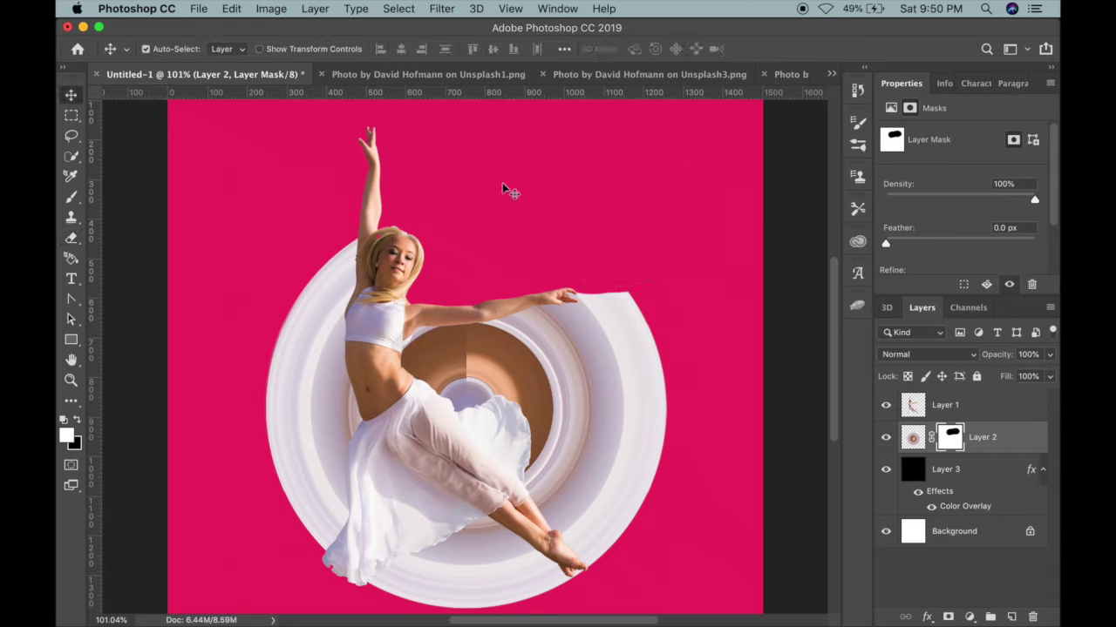
pyautogui.scroll(-3, 638, 255)
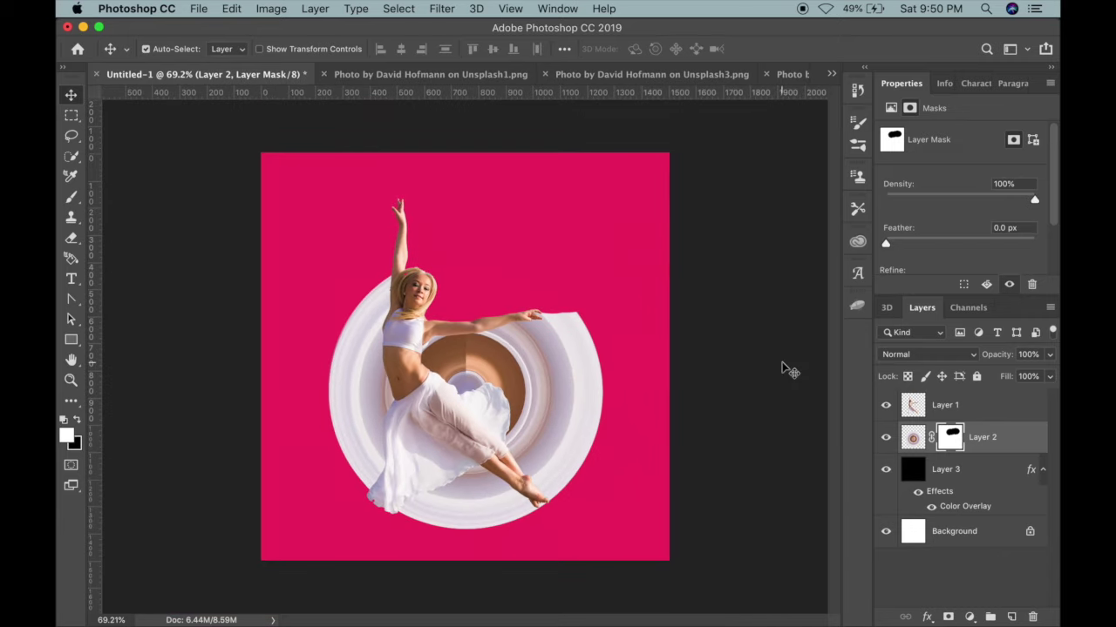
# Add a drop shadow to the dancer's layer and set its color to dark gray #393536.
pyautogui.click(994, 405)
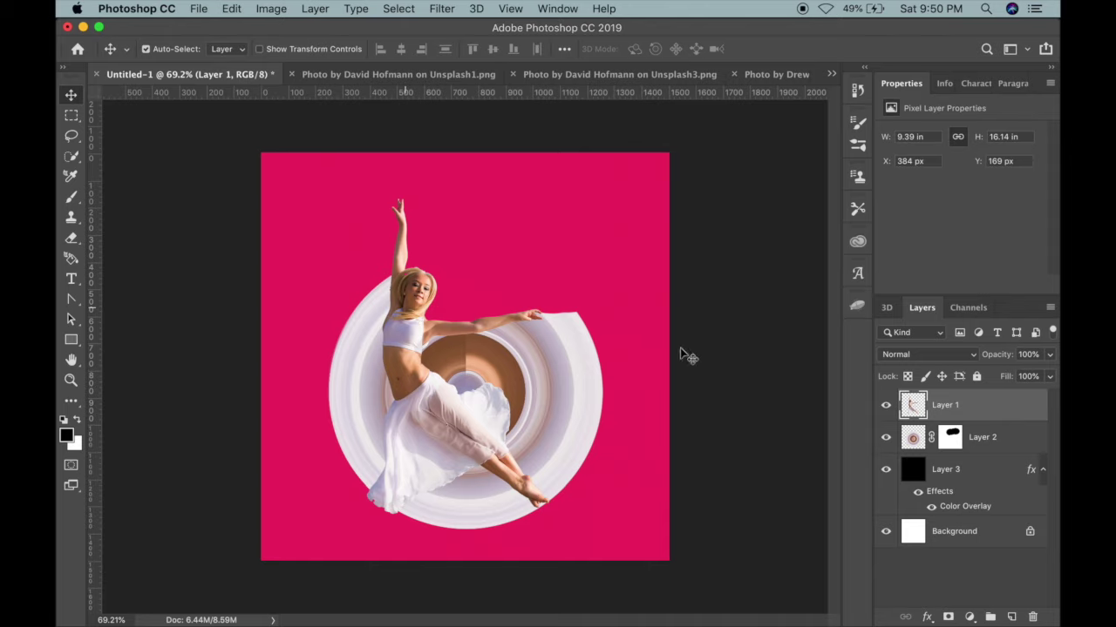
pyautogui.doubleClick(1006, 406)
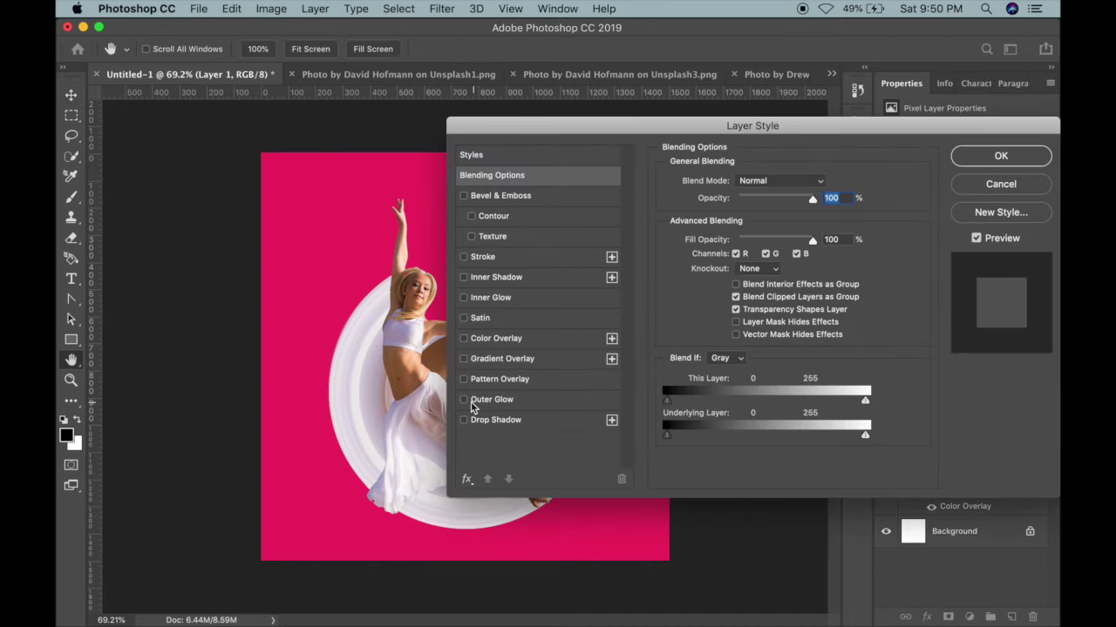
pyautogui.click(487, 422)
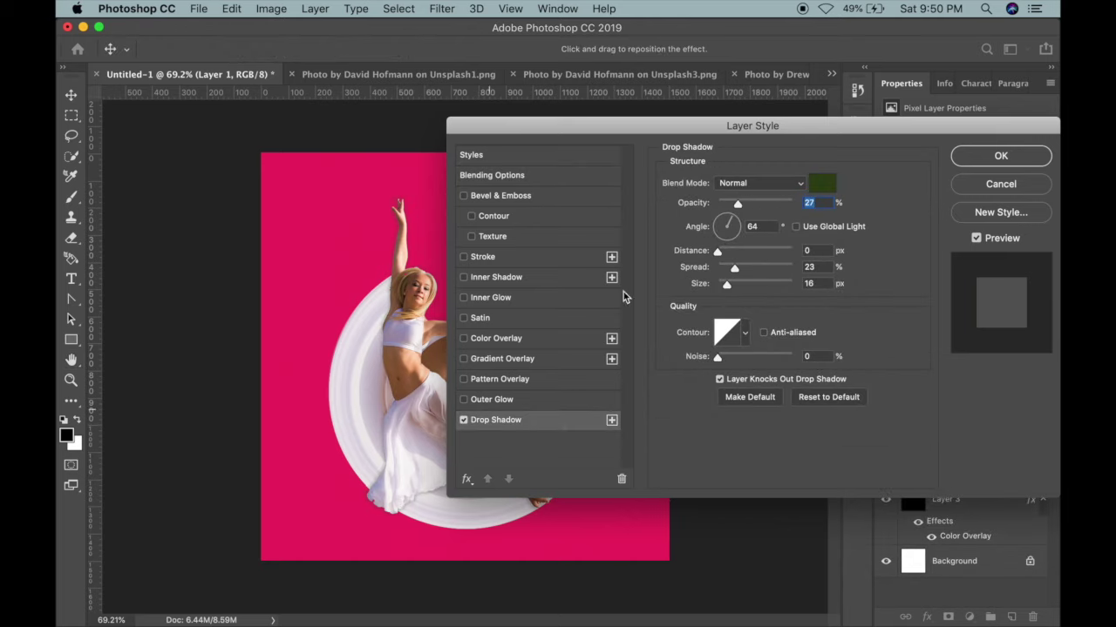
pyautogui.click(824, 183)
pyautogui.click(341, 224)
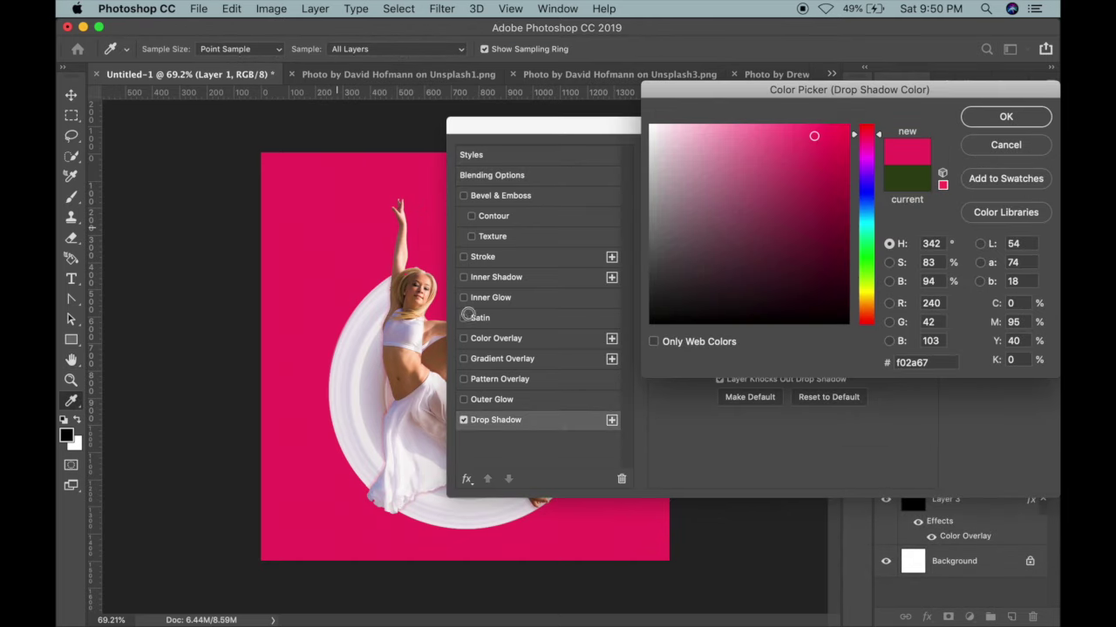
pyautogui.click(663, 279)
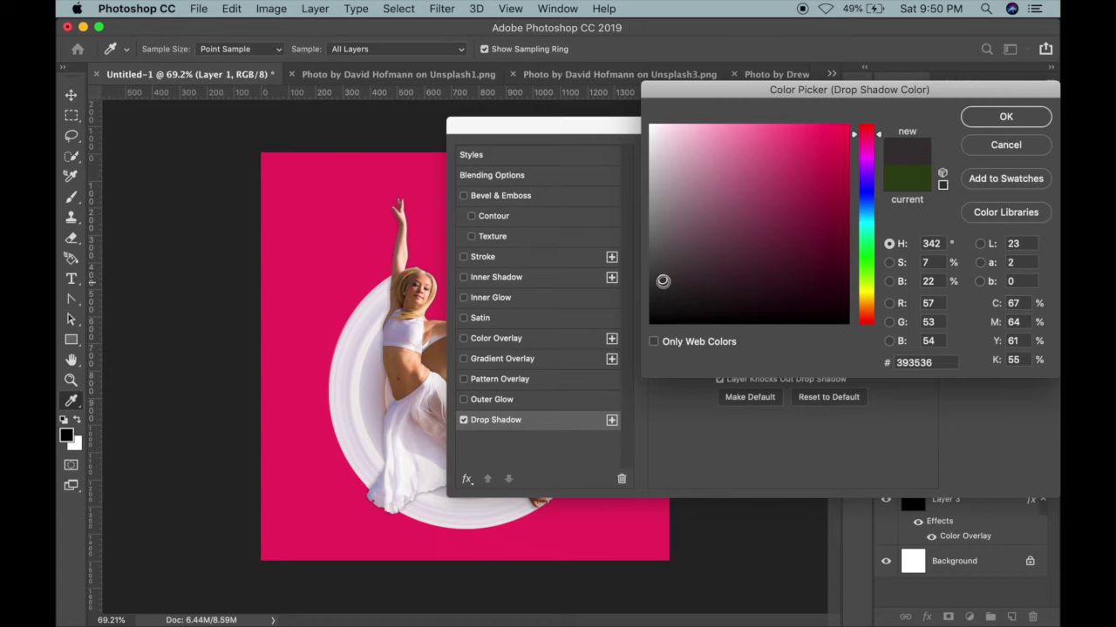
pyautogui.press('Return')
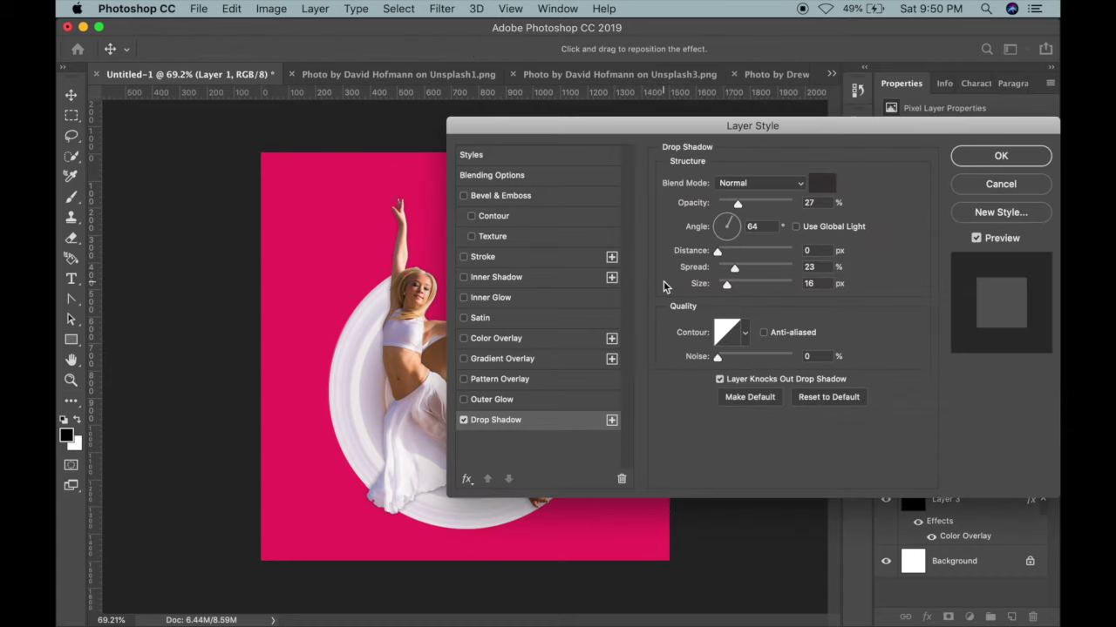
pyautogui.press('Return')
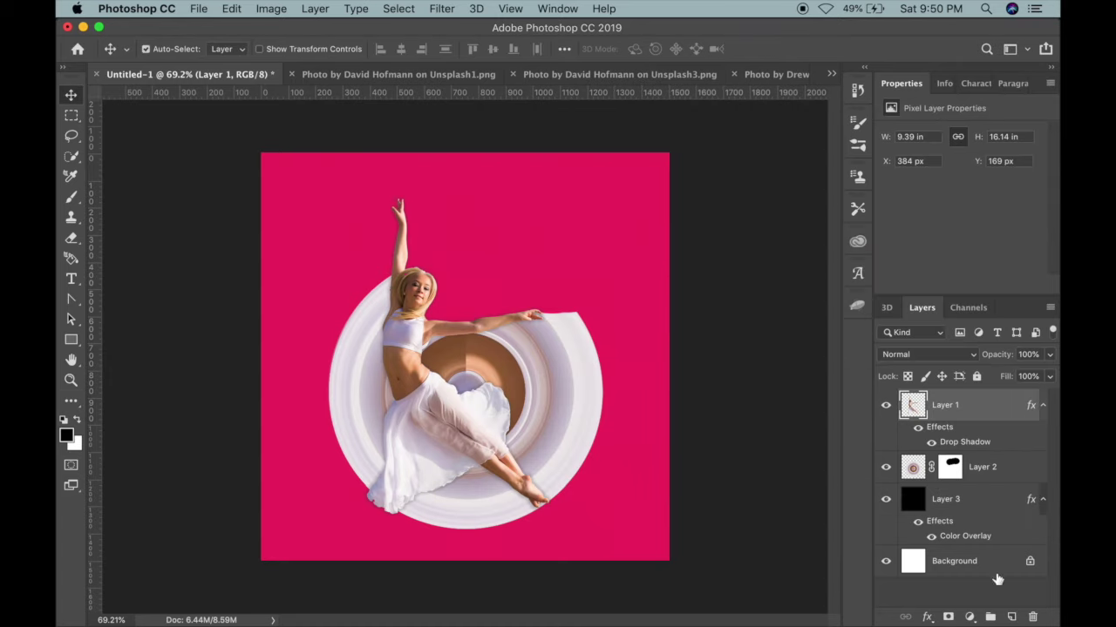
# Separate the dancer's drop shadow effect into its own layer.
pyautogui.rightClick(970, 441)
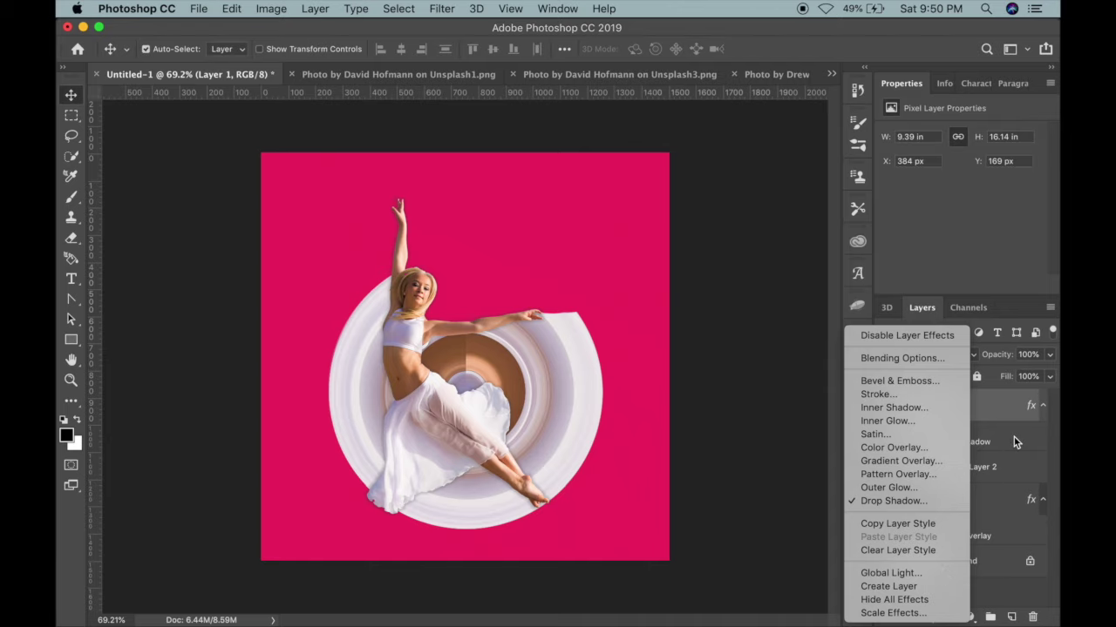
pyautogui.click(985, 445)
pyautogui.rightClick(971, 444)
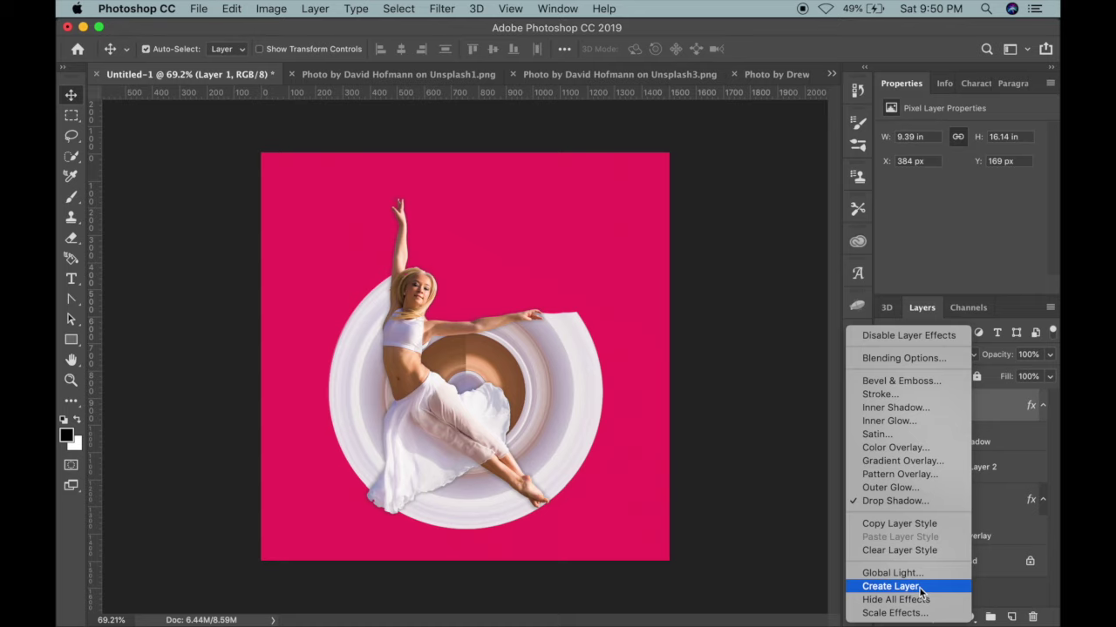
pyautogui.click(891, 586)
pyautogui.press('Return')
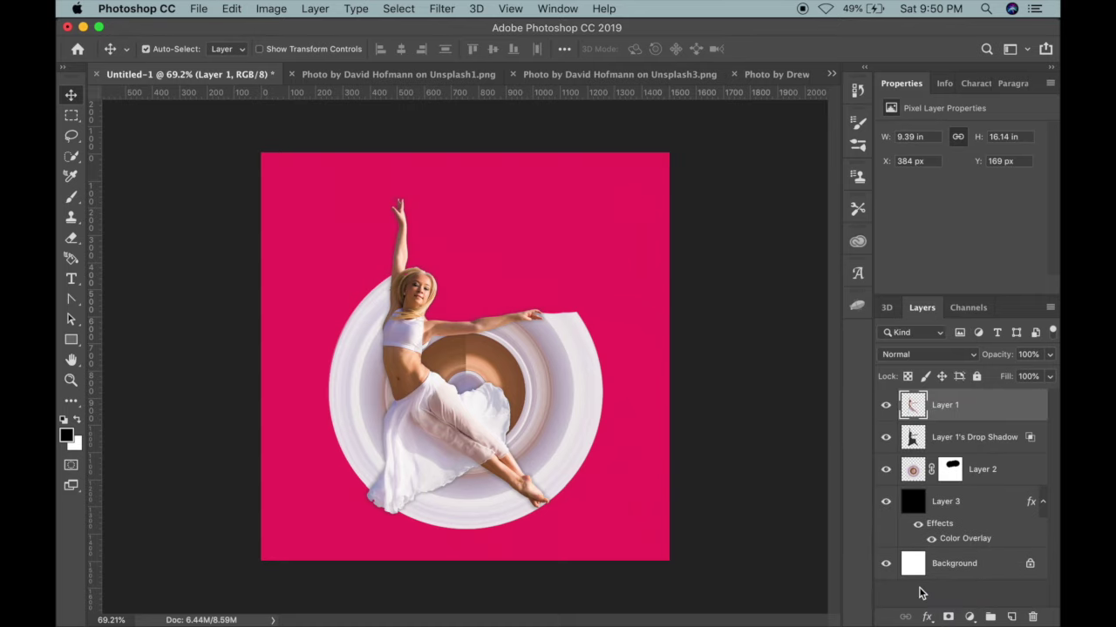
# Select the separated drop shadow layer and briefly hide the dancer to check the shadow on its own.
pyautogui.click(976, 440)
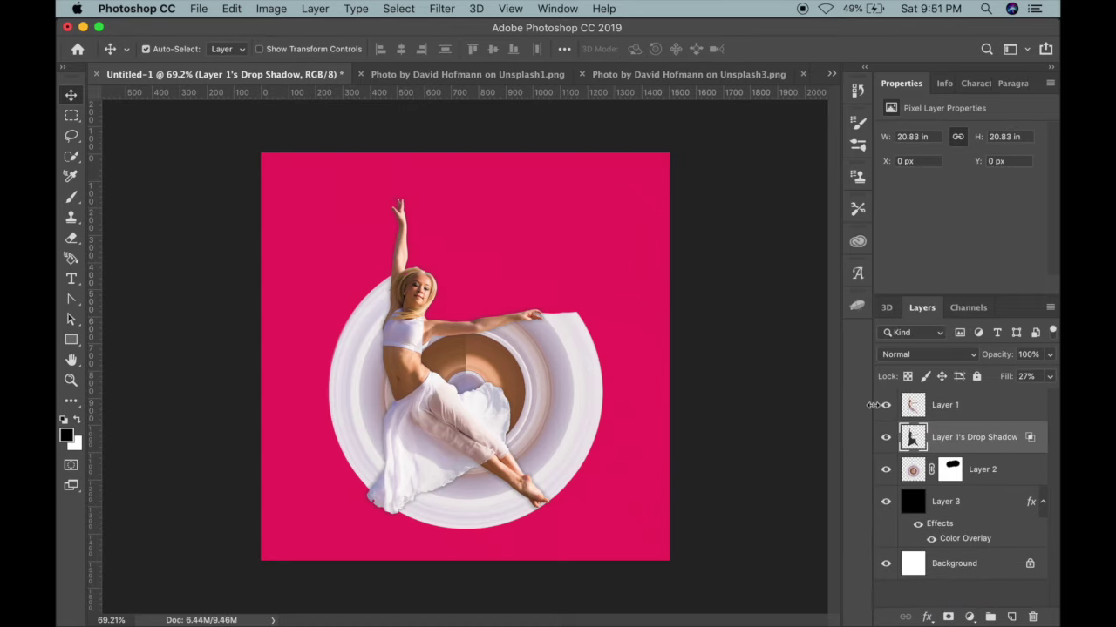
pyautogui.click(886, 405)
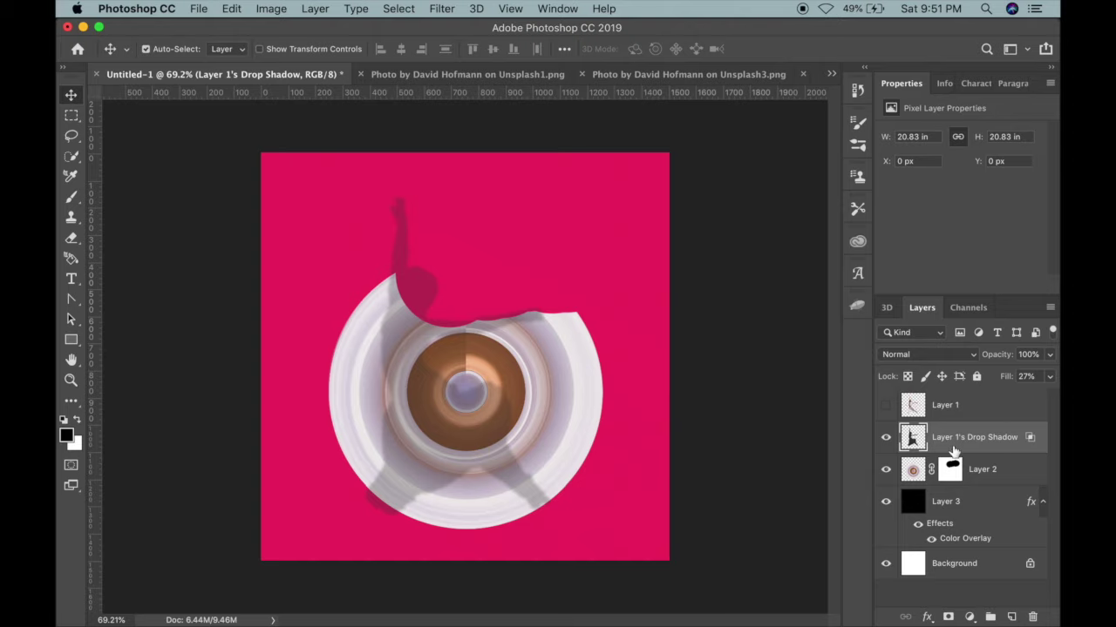
pyautogui.click(887, 405)
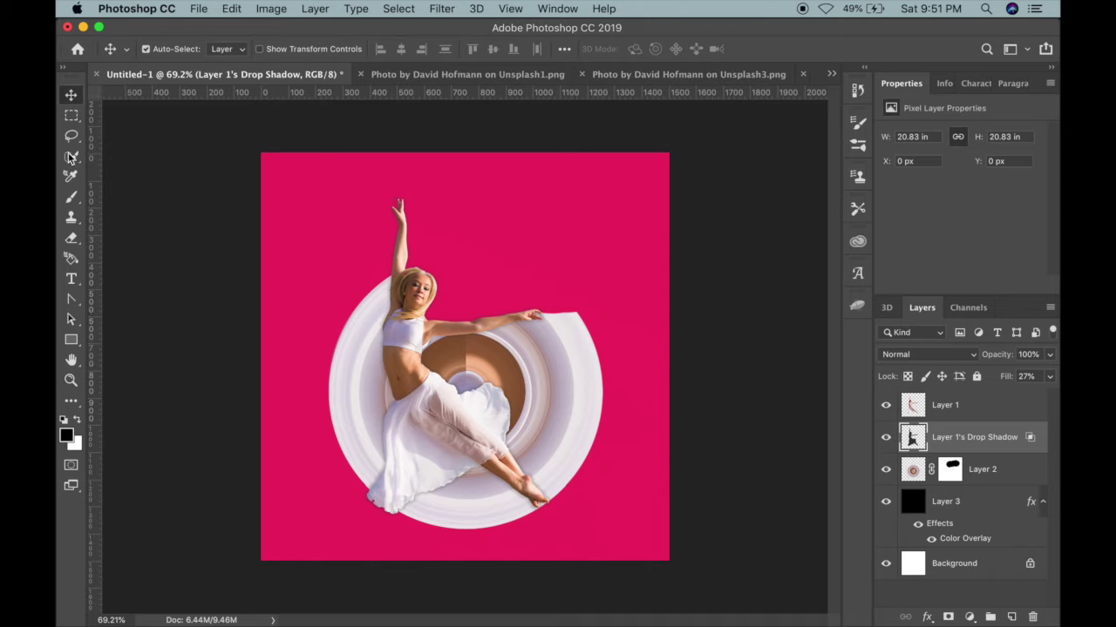
pyautogui.click(72, 238)
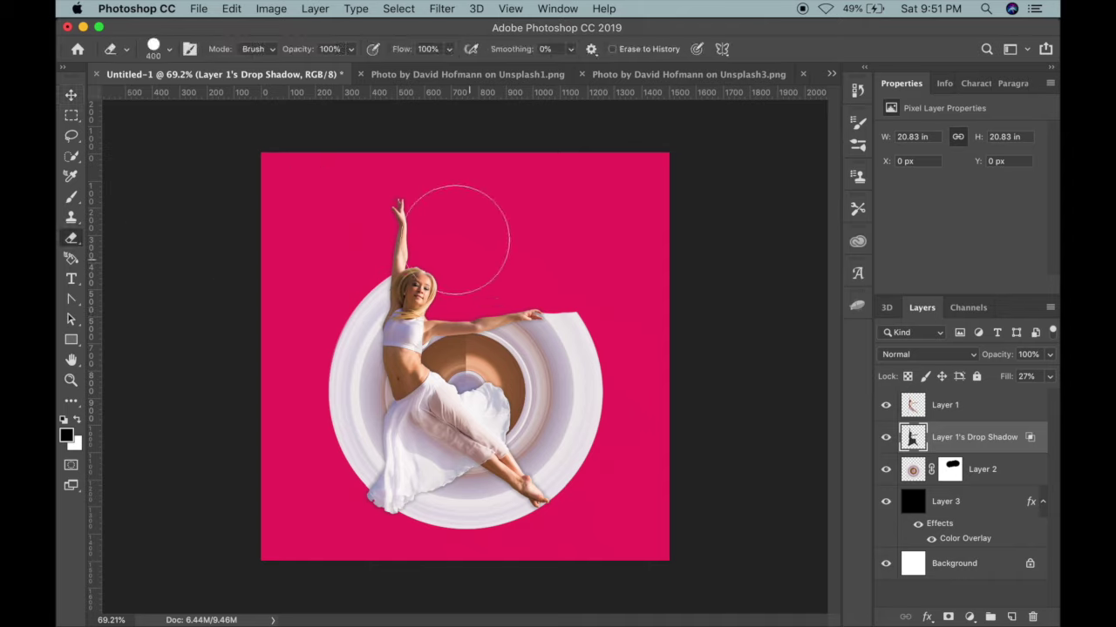
pyautogui.press(']')
pyautogui.press(']')
pyautogui.press(']')
pyautogui.scroll(5, 462, 322)
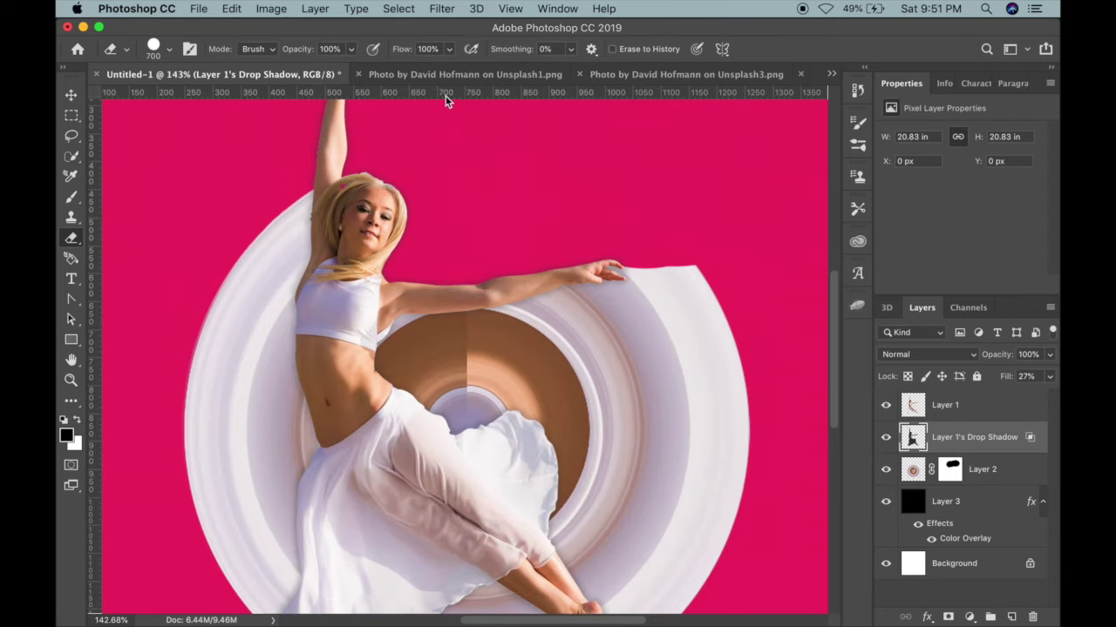
pyautogui.scroll(-3, 446, 102)
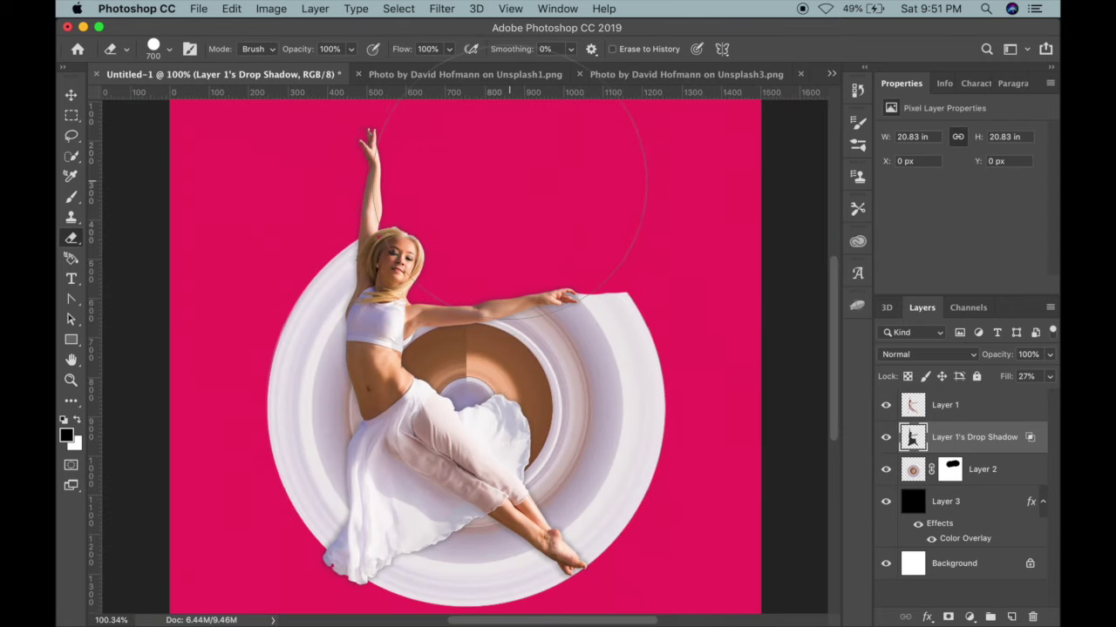
pyautogui.scroll(-1, 509, 186)
pyautogui.scroll(3, 509, 187)
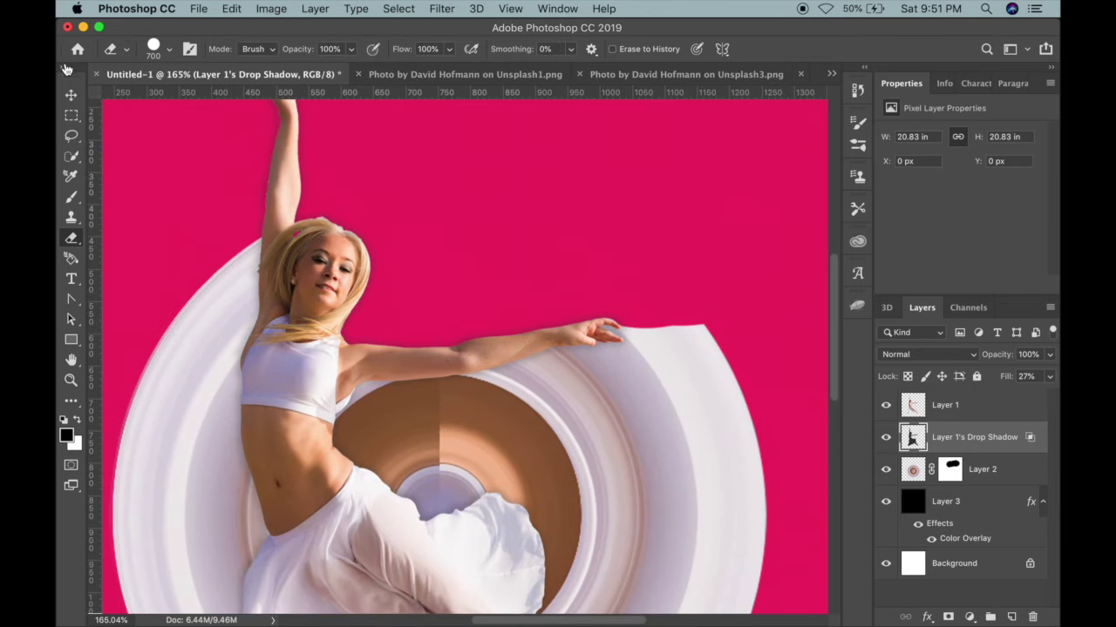
pyautogui.click(71, 96)
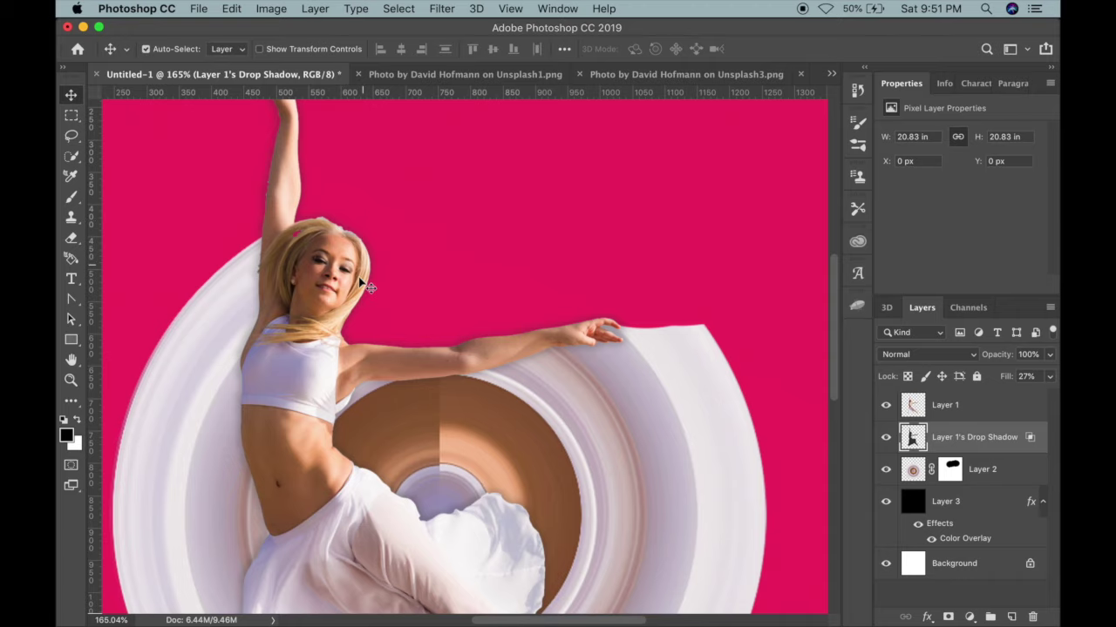
# Reduce the eraser to 200 px and erase the shadow on the backdrop between the dancer's head and outstretched arm.
pyautogui.click(72, 237)
pyautogui.press('super+0')
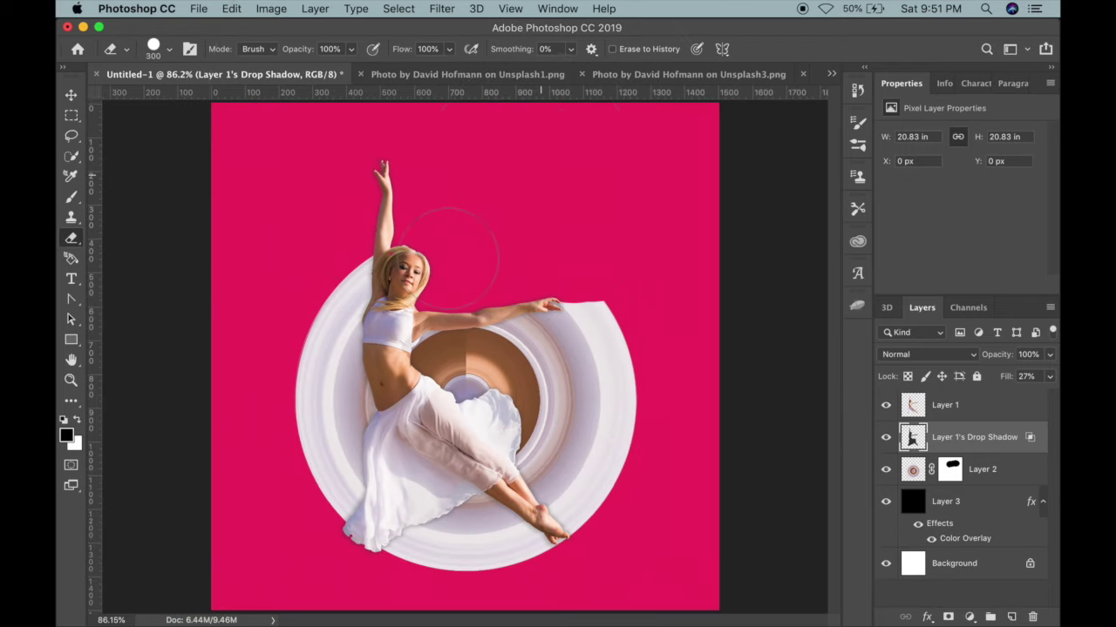
pyautogui.press('super+plus')
pyautogui.press('super+plus')
pyautogui.press('[')
pyautogui.press('[')
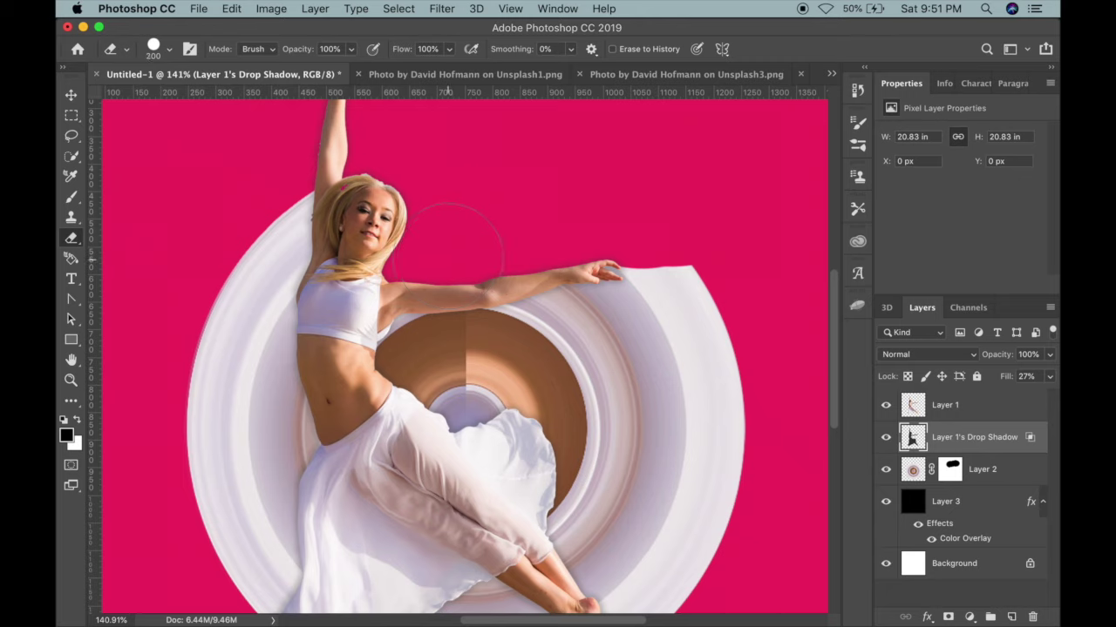
pyautogui.moveTo(404, 240); pyautogui.dragTo(446, 224)
# Erase the shadow on the backdrop around the dancer's raised arm and hand, down to the ring's edge.
pyautogui.scroll(5, 497, 191)
pyautogui.hscroll(-3, 496, 191)
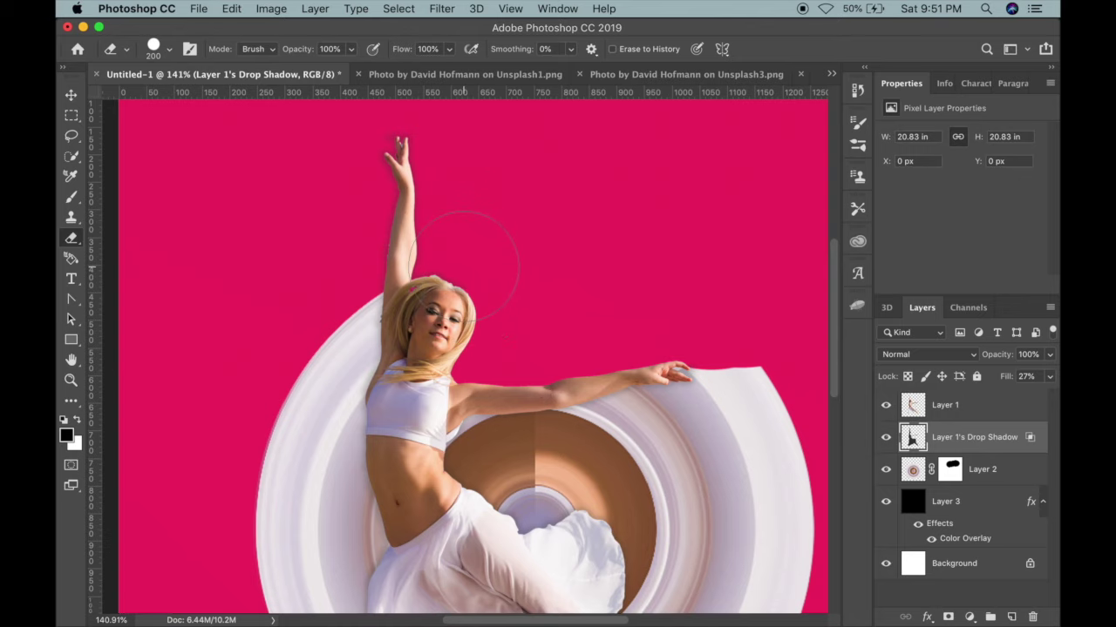
pyautogui.scroll(1, 464, 264)
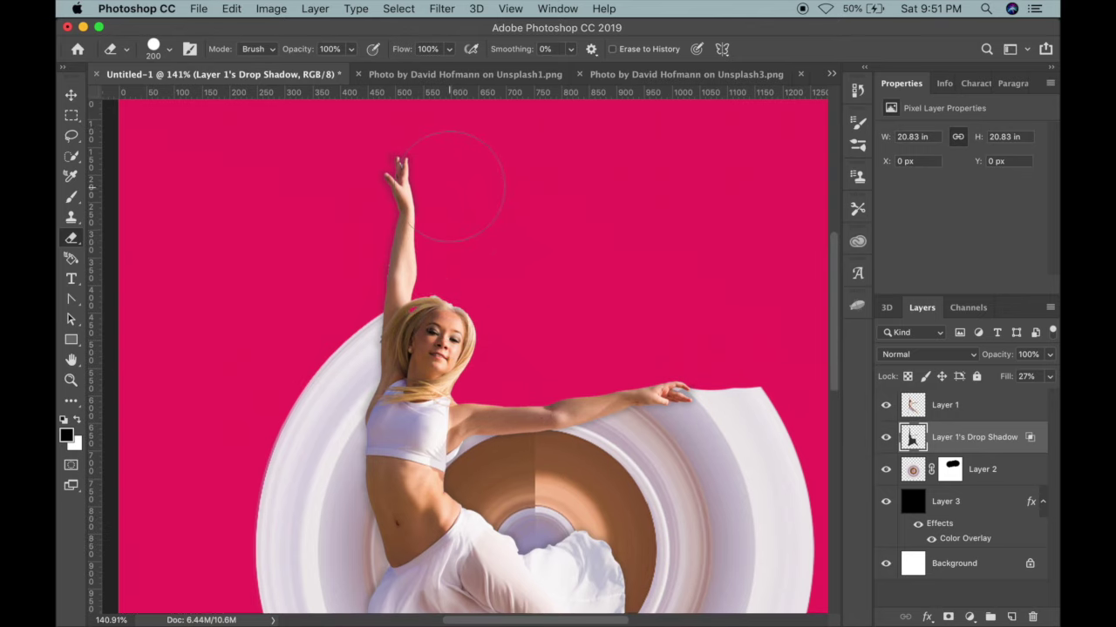
pyautogui.scroll(5, 454, 184)
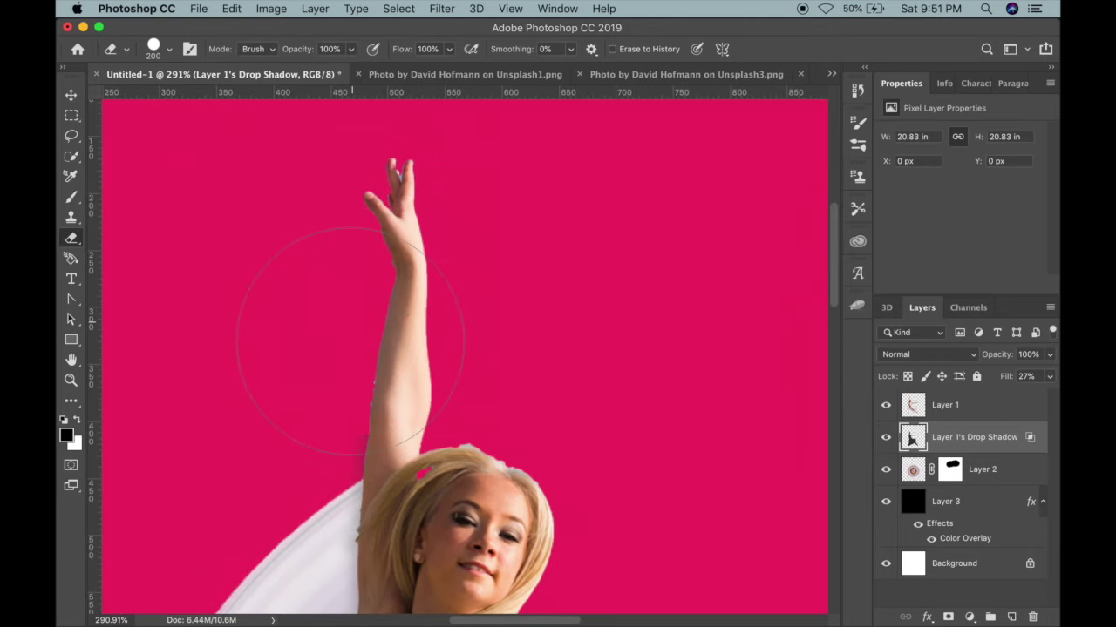
pyautogui.scroll(-4, 336, 368)
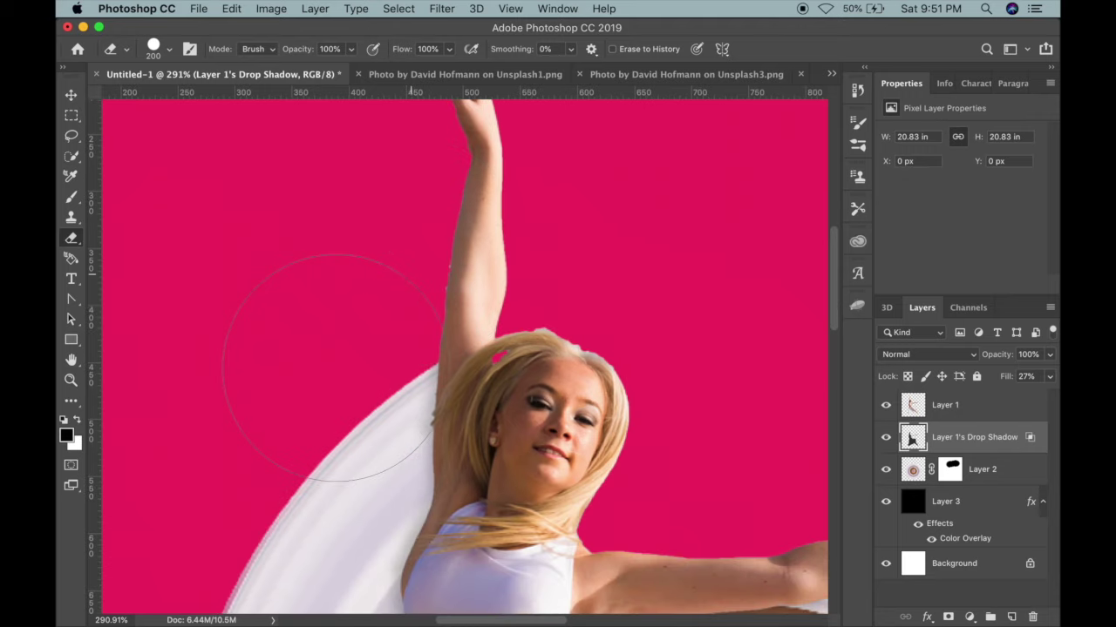
pyautogui.scroll(-3, 336, 367)
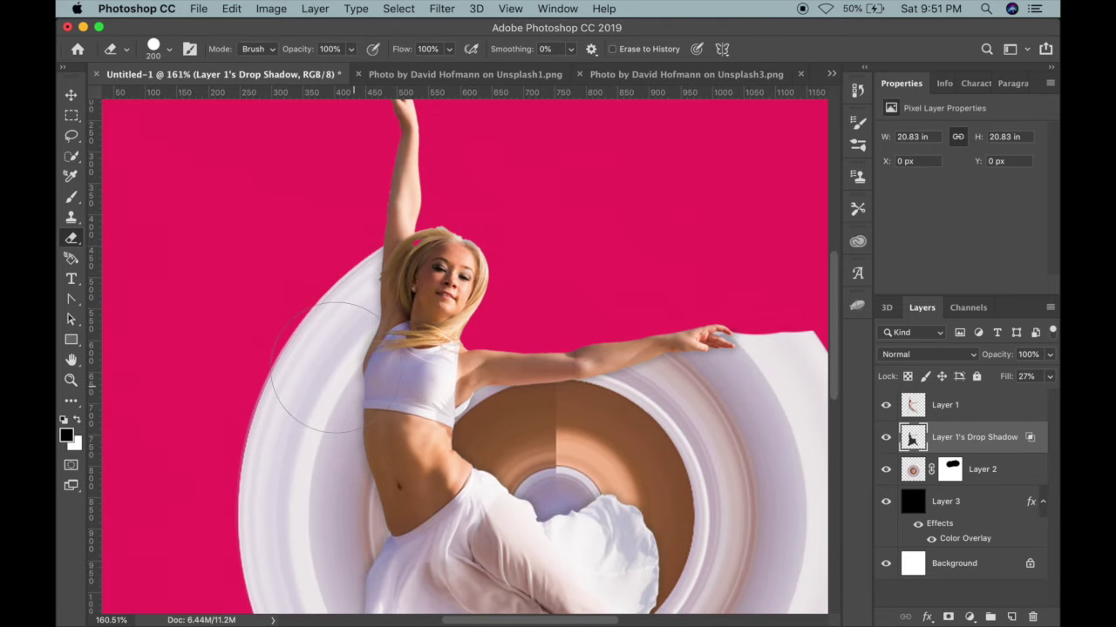
pyautogui.scroll(-3, 574, 239)
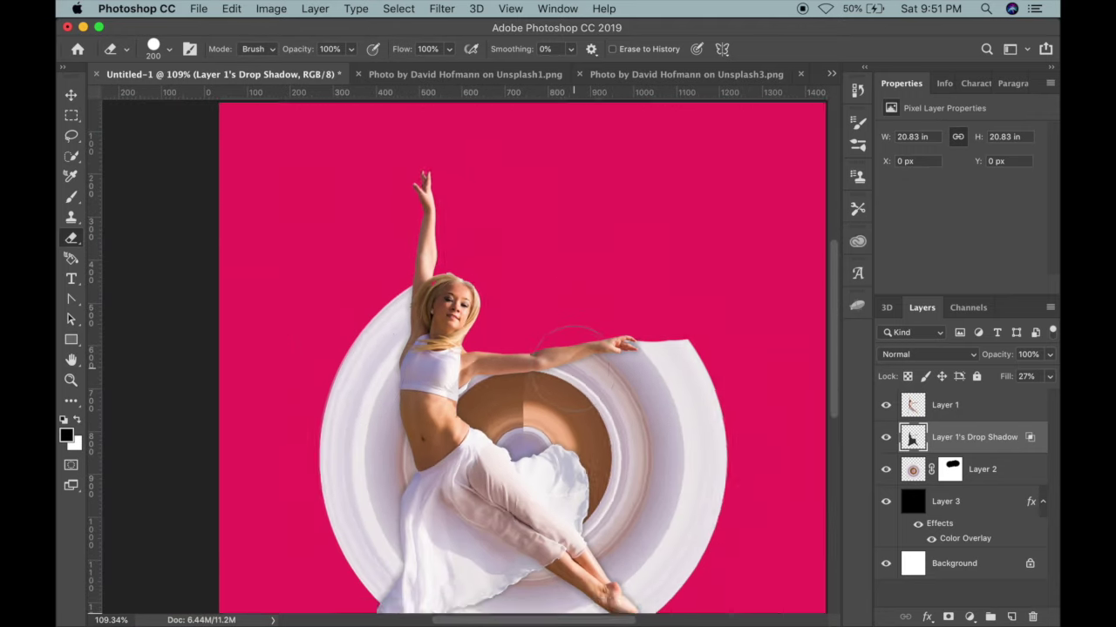
# Group the dancer, drop shadow, ring and backdrop layers together, and hide the group.
pyautogui.press('v')
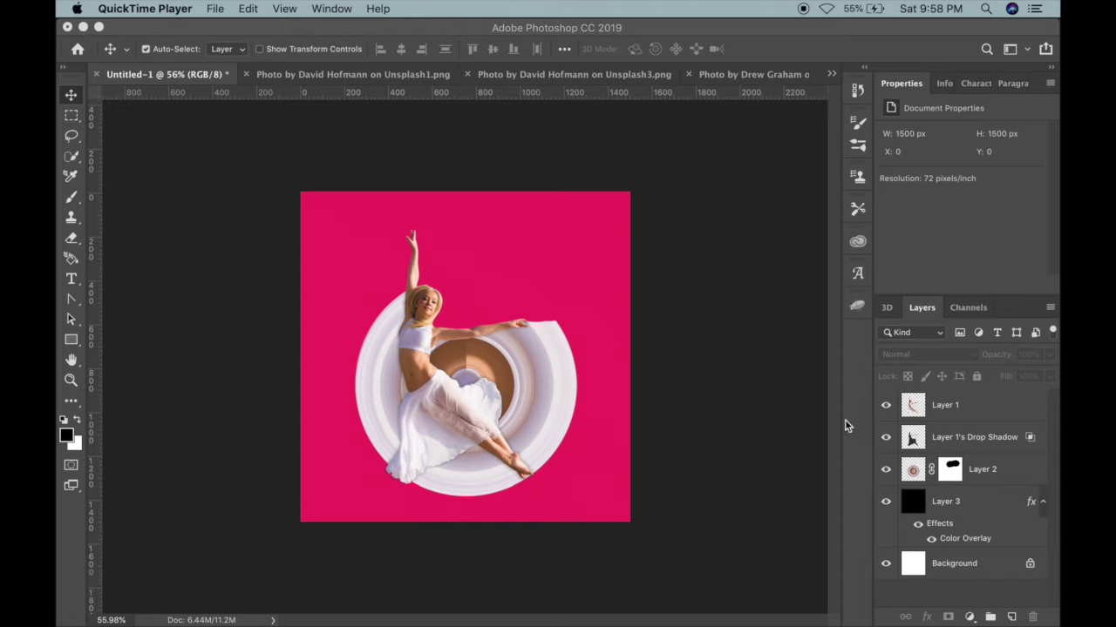
pyautogui.click(974, 514)
pyautogui.click(973, 514)
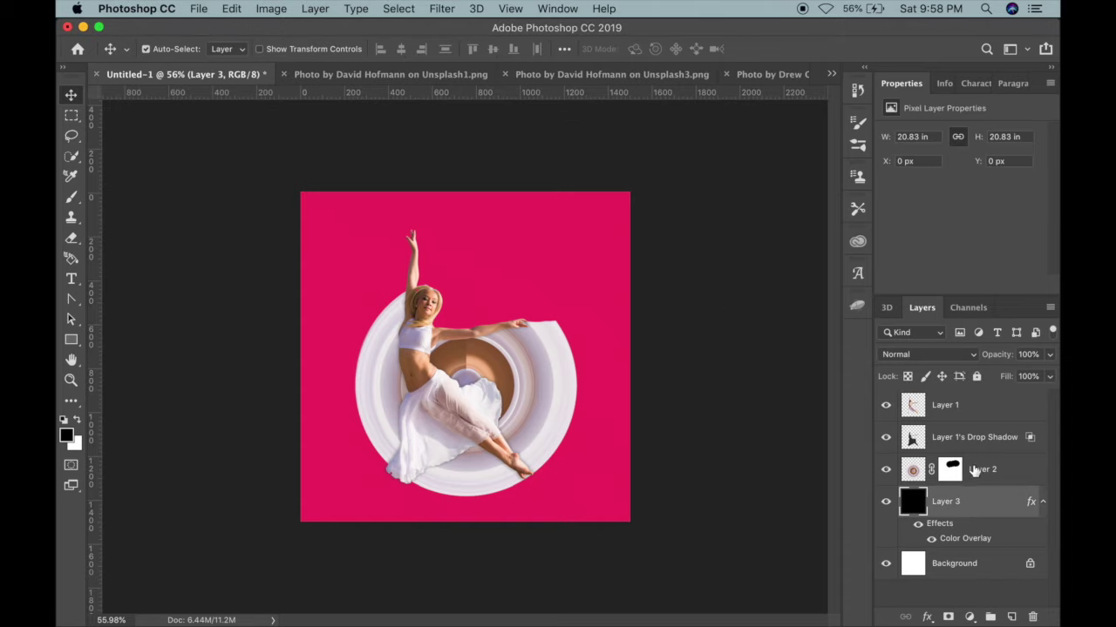
pyautogui.keyDown('shift'); pyautogui.click(974, 411); pyautogui.keyUp('shift')
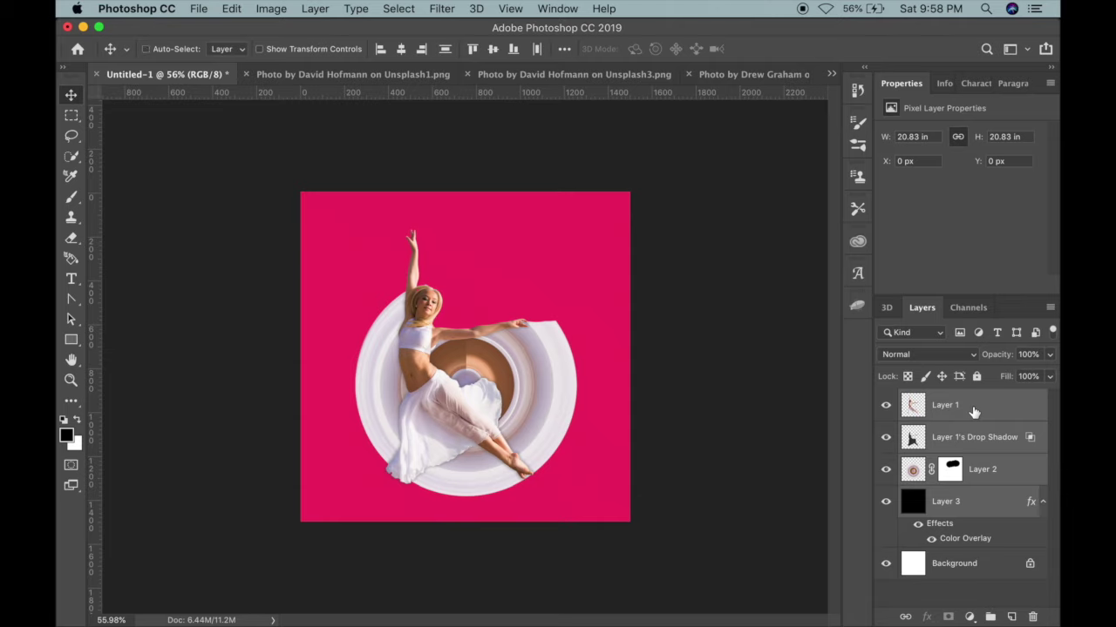
pyautogui.press('super+g')
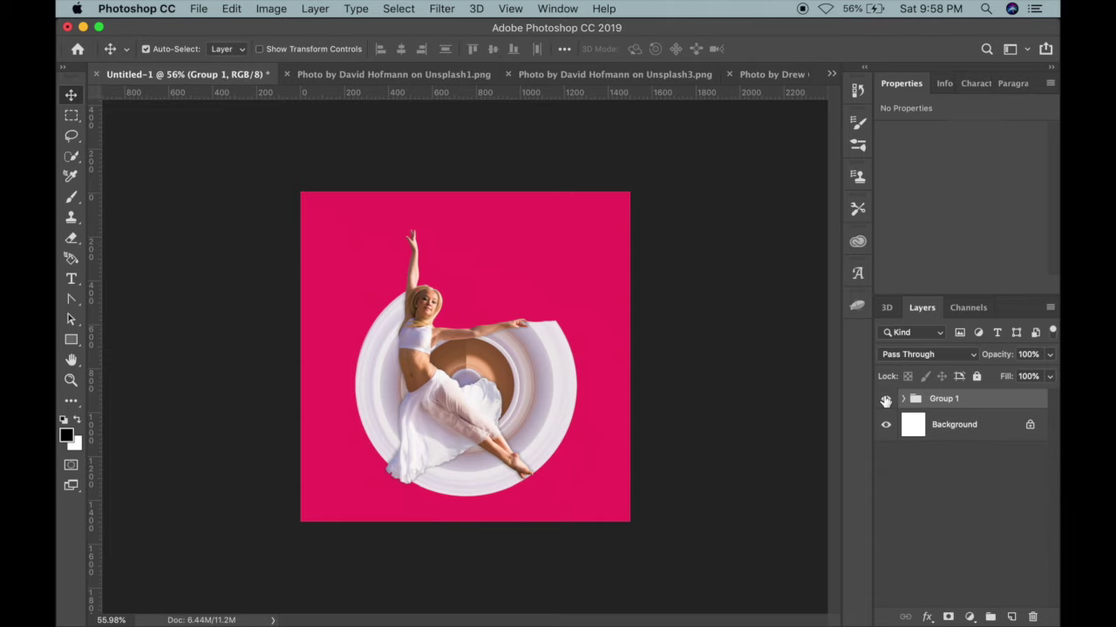
pyautogui.click(885, 399)
# Close the first dancer's source photo and bring the leaping dancer cutout from Unsplash3.png into Untitled-1, centred on the canvas.
pyautogui.click(446, 76)
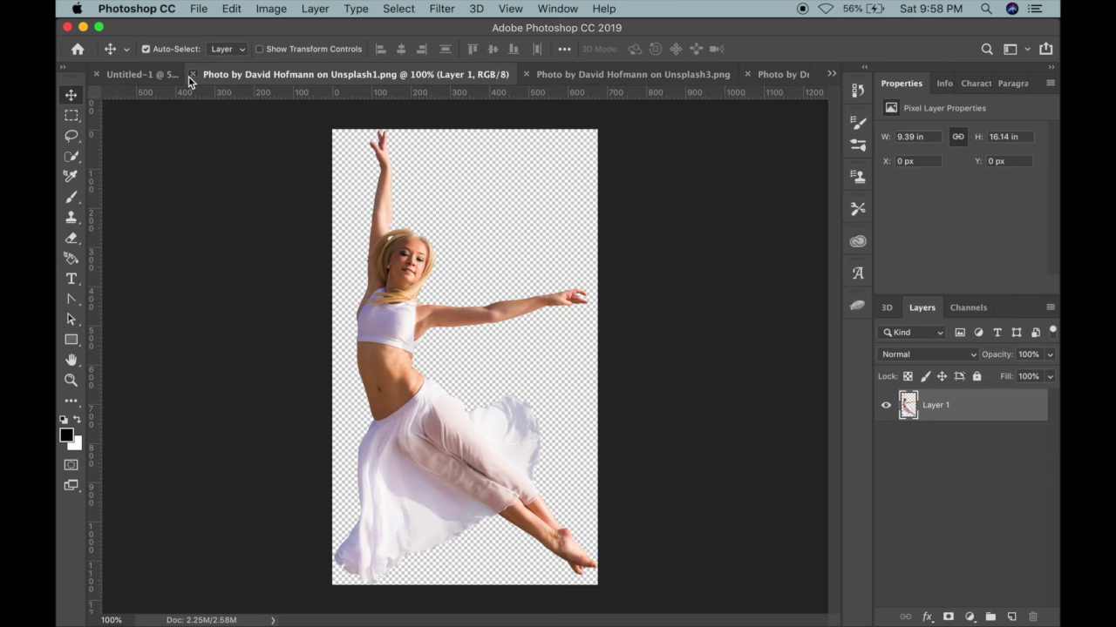
pyautogui.click(191, 75)
pyautogui.click(413, 79)
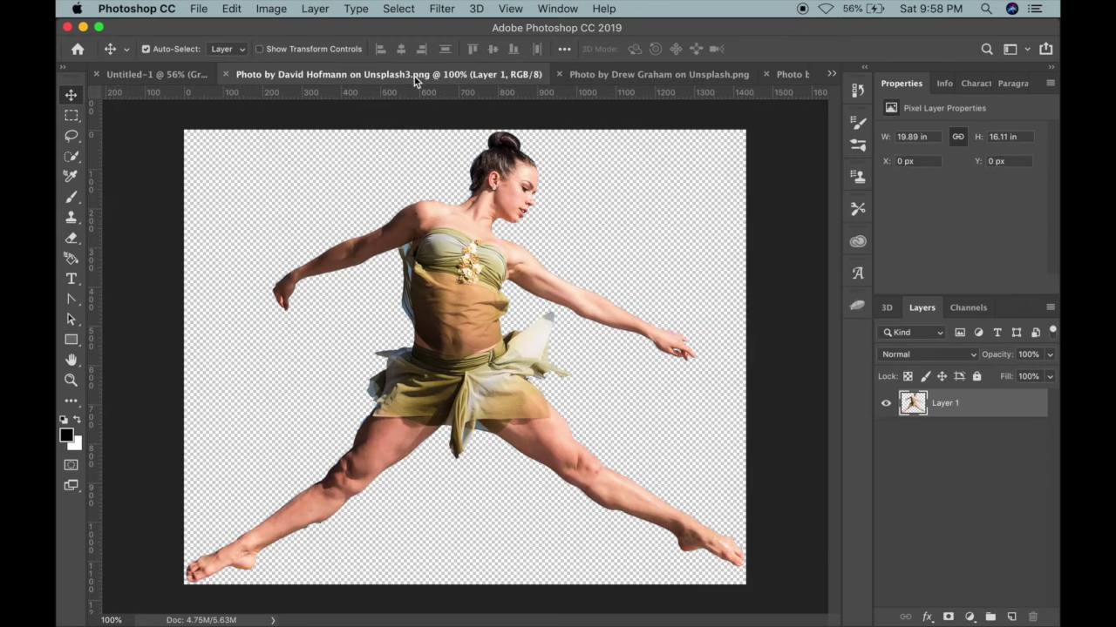
pyautogui.moveTo(436, 275); pyautogui.dragTo(163, 80)
pyautogui.click(160, 76)
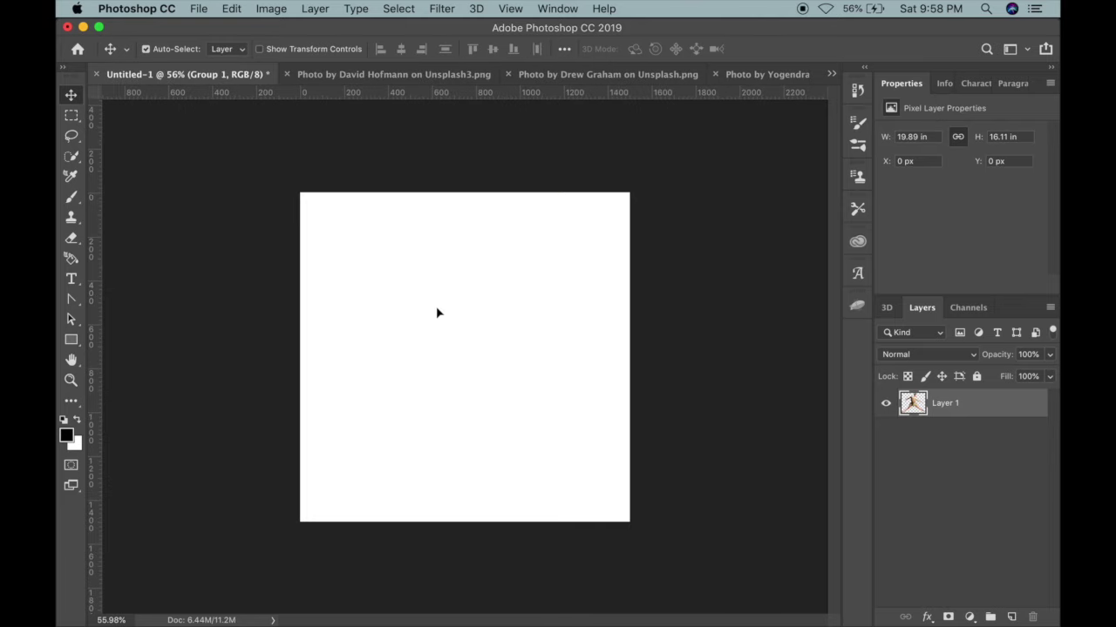
pyautogui.moveTo(596, 466); pyautogui.dragTo(461, 330)
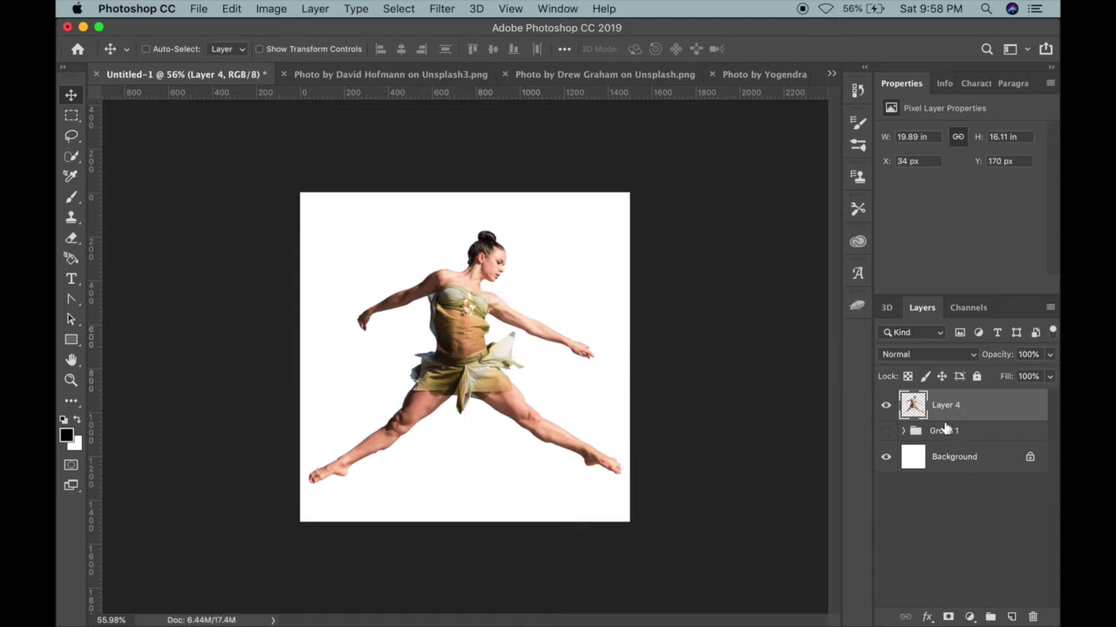
# Add a new empty layer directly beneath the leaping dancer's layer.
pyautogui.press('super+shift+n')
pyautogui.press('Return')
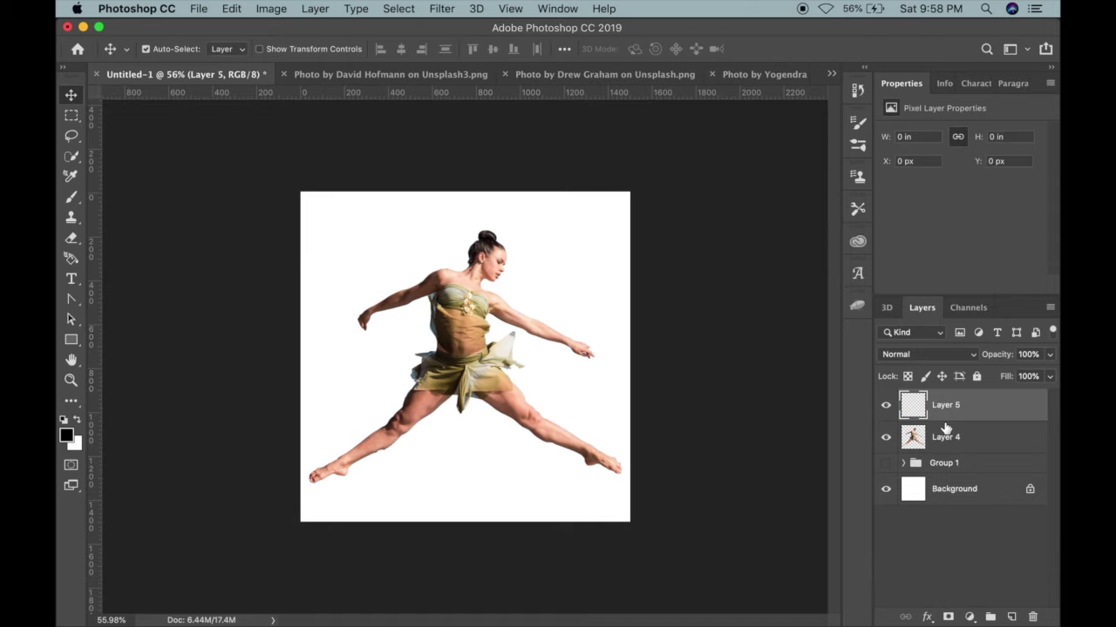
pyautogui.press('super+bracketleft')
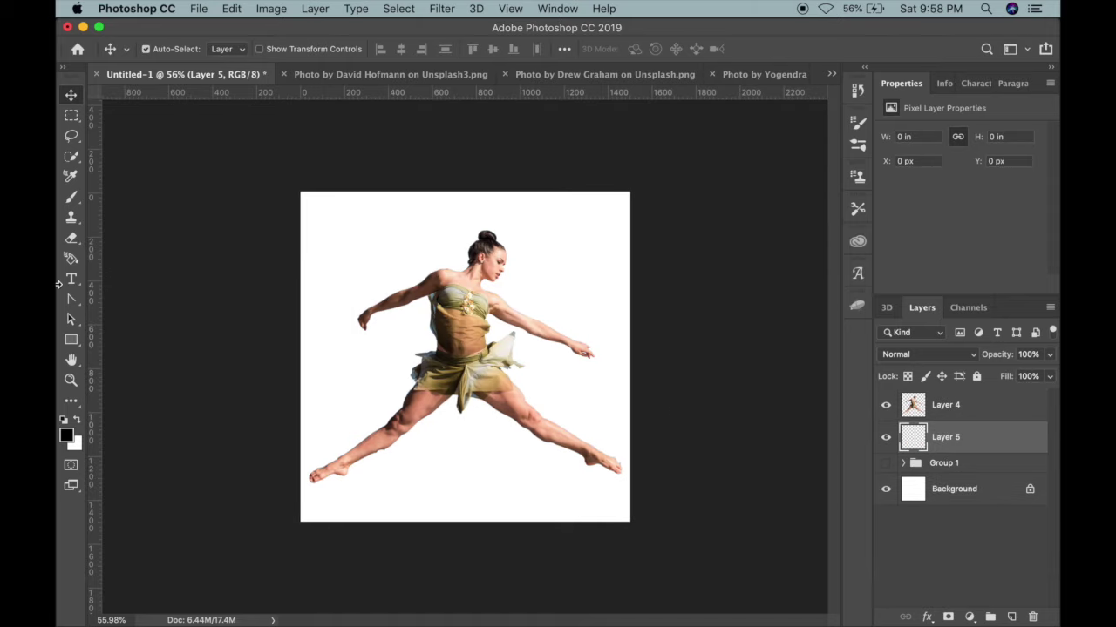
# Copy a vertical strip about 18 px wide and 486 px tall from the dancer's torso onto the empty layer beneath her.
pyautogui.click(71, 116)
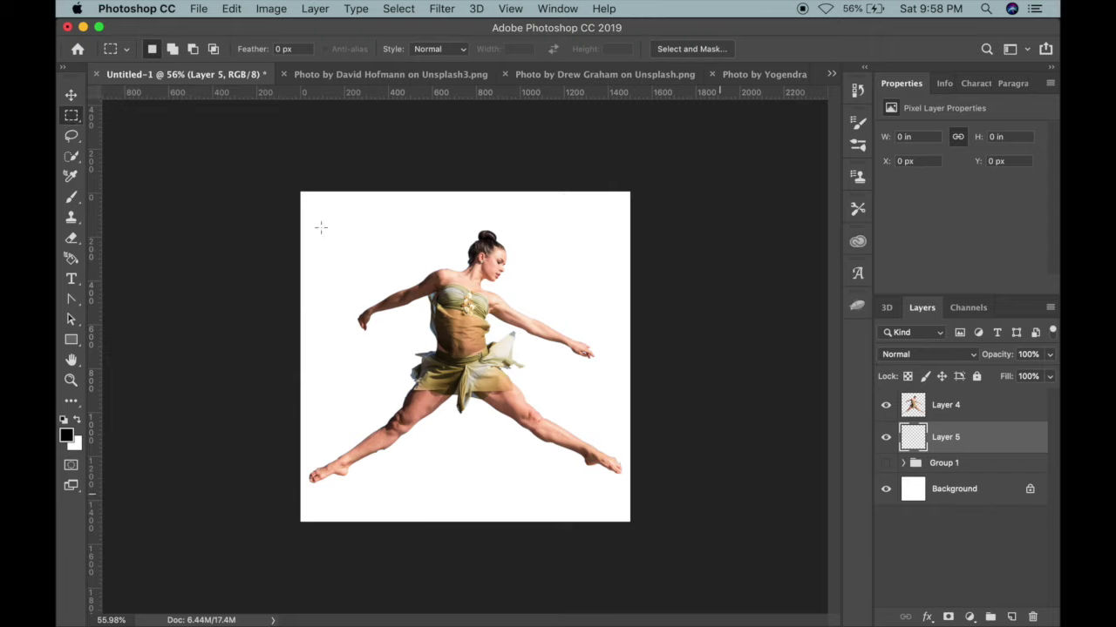
pyautogui.click(73, 117)
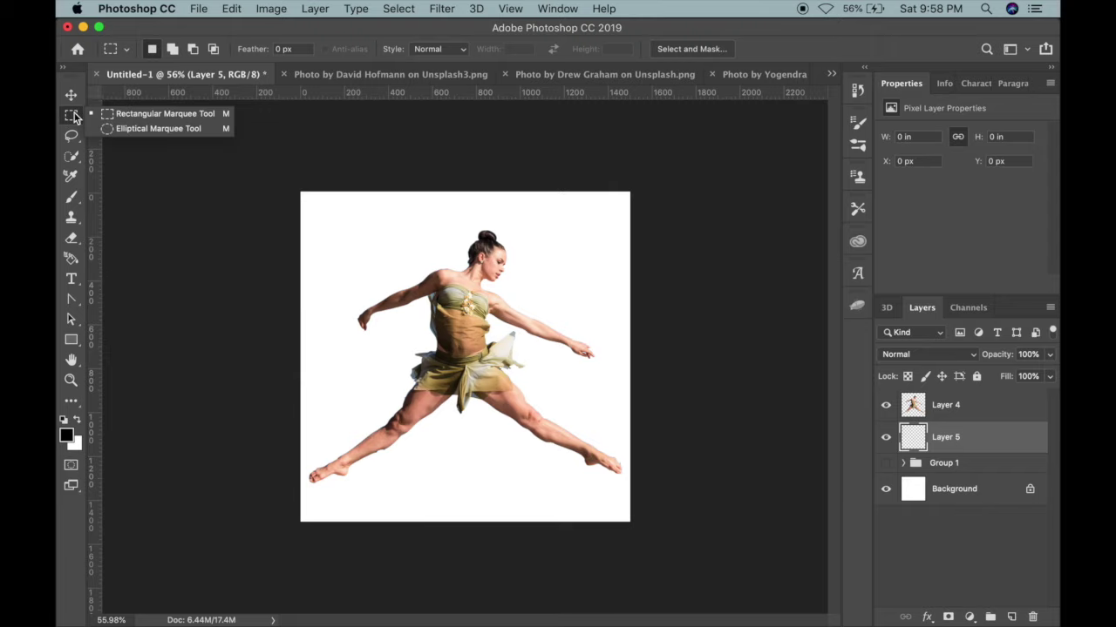
pyautogui.click(468, 271)
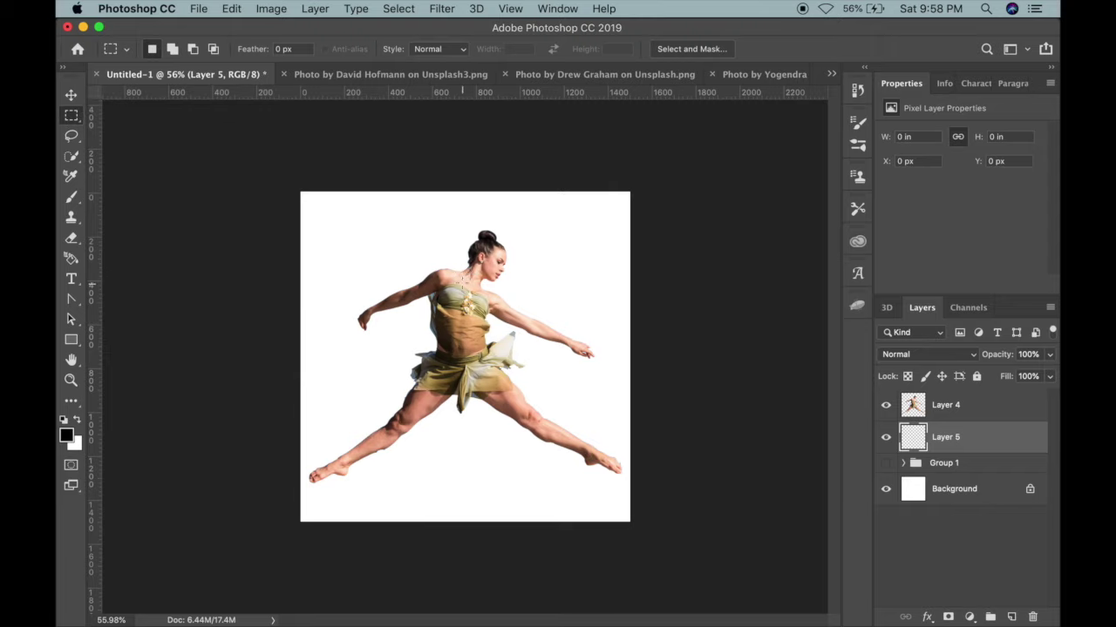
pyautogui.moveTo(460, 276); pyautogui.dragTo(463, 383)
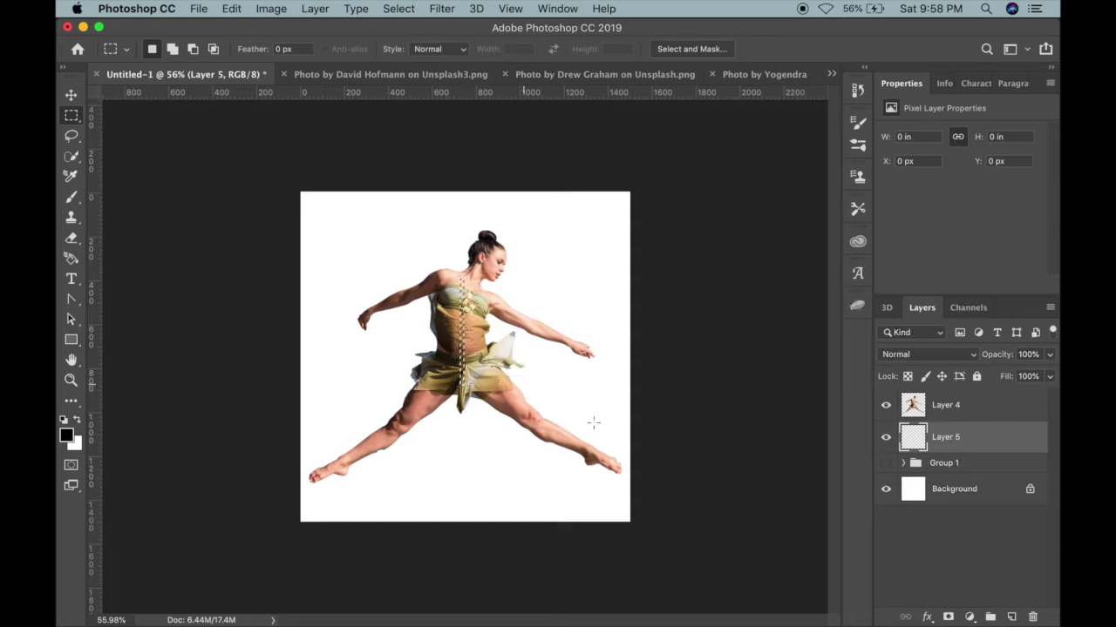
pyautogui.click(972, 410)
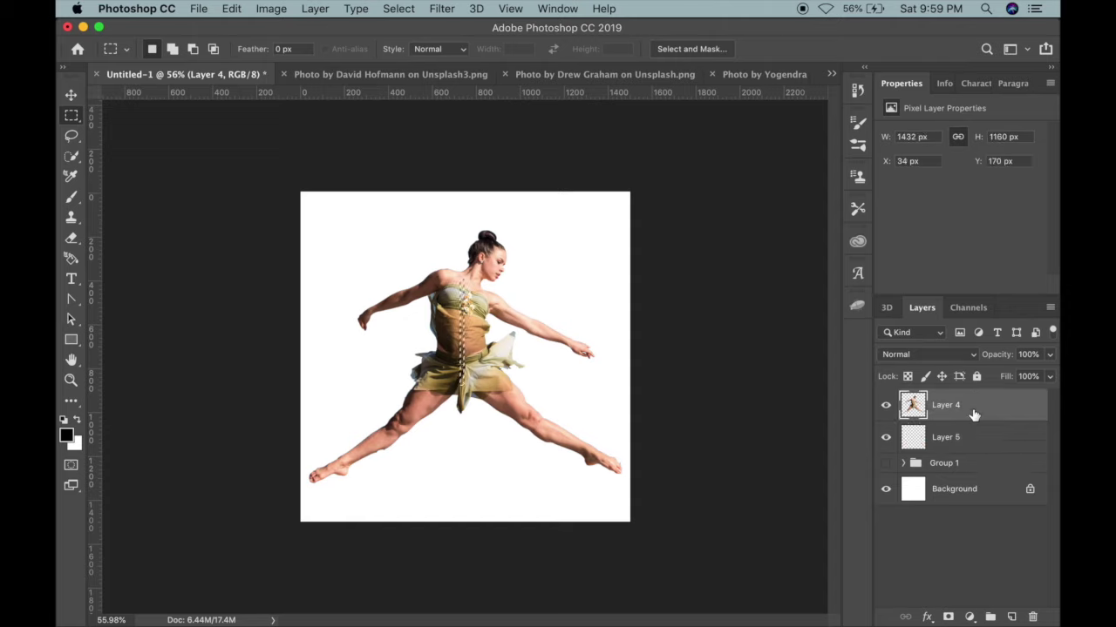
pyautogui.click(994, 438)
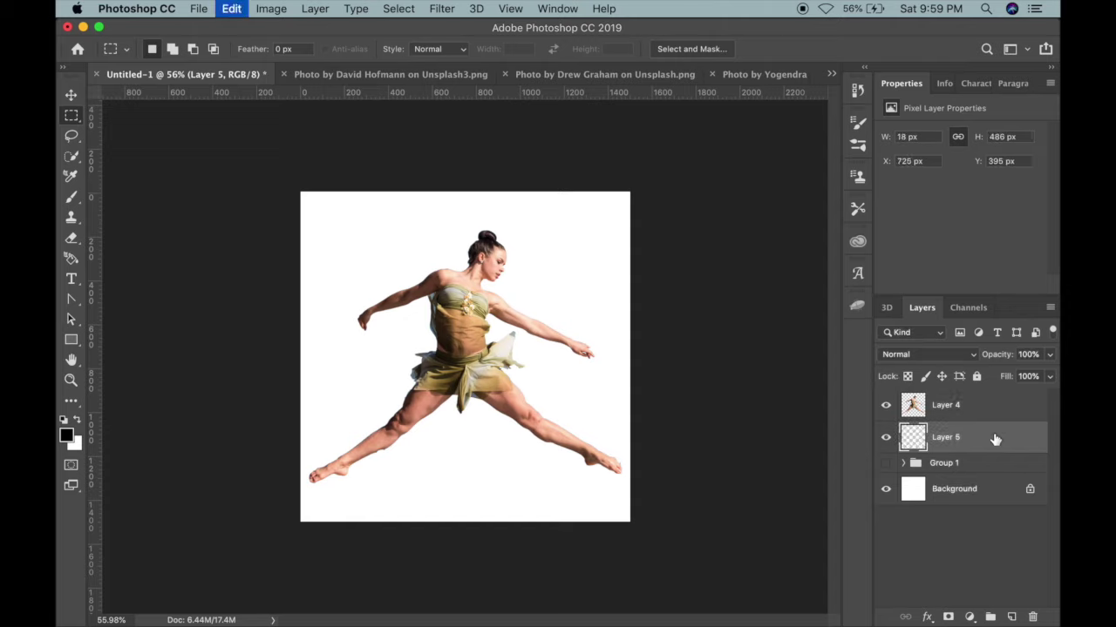
# Stretch the torso strip horizontally past both canvas edges to about 1651 px wide, keeping its height.
pyautogui.press('super+t')
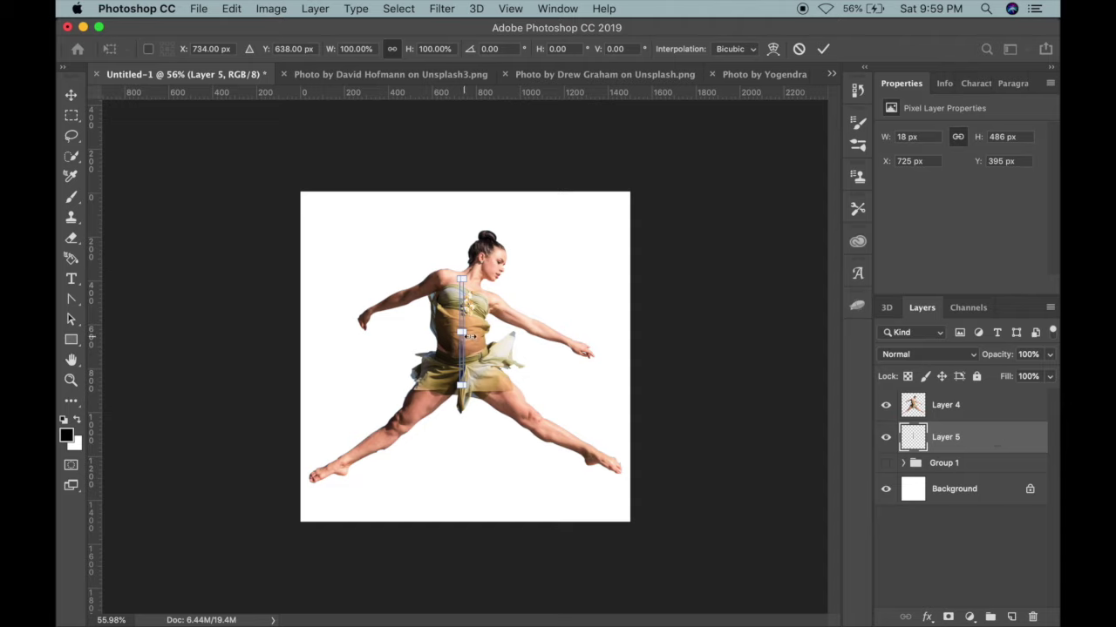
pyautogui.moveTo(463, 332); pyautogui.dragTo(631, 330)
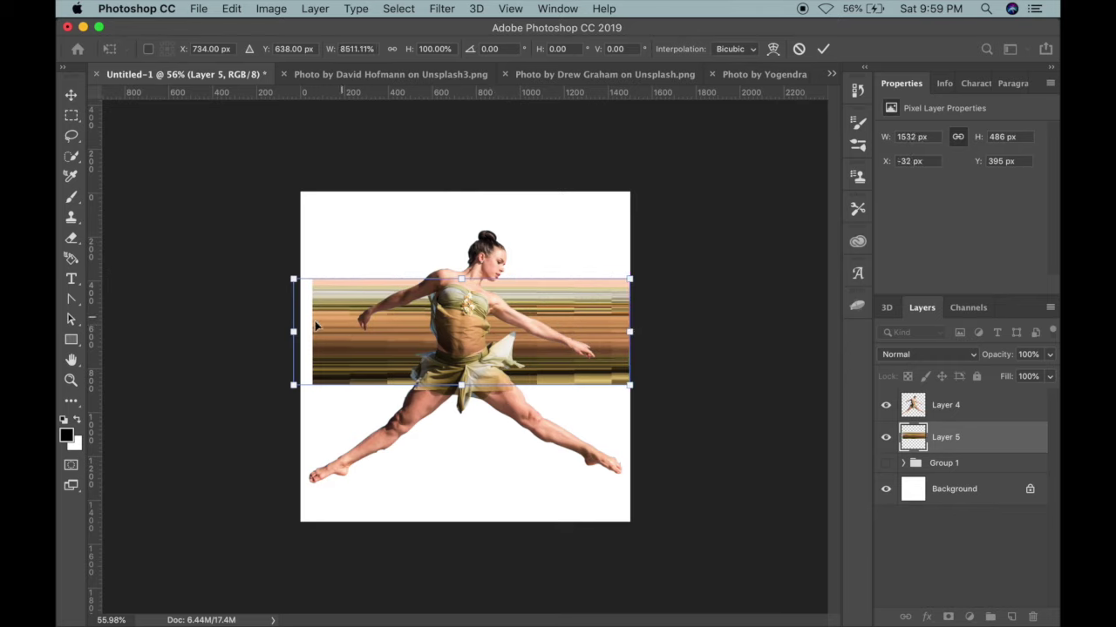
pyautogui.moveTo(293, 331)
pyautogui.mouseDown()
pyautogui.moveTo(281, 331)
pyautogui.moveTo(304, 326)
pyautogui.moveTo(281, 331)
pyautogui.mouseUp()
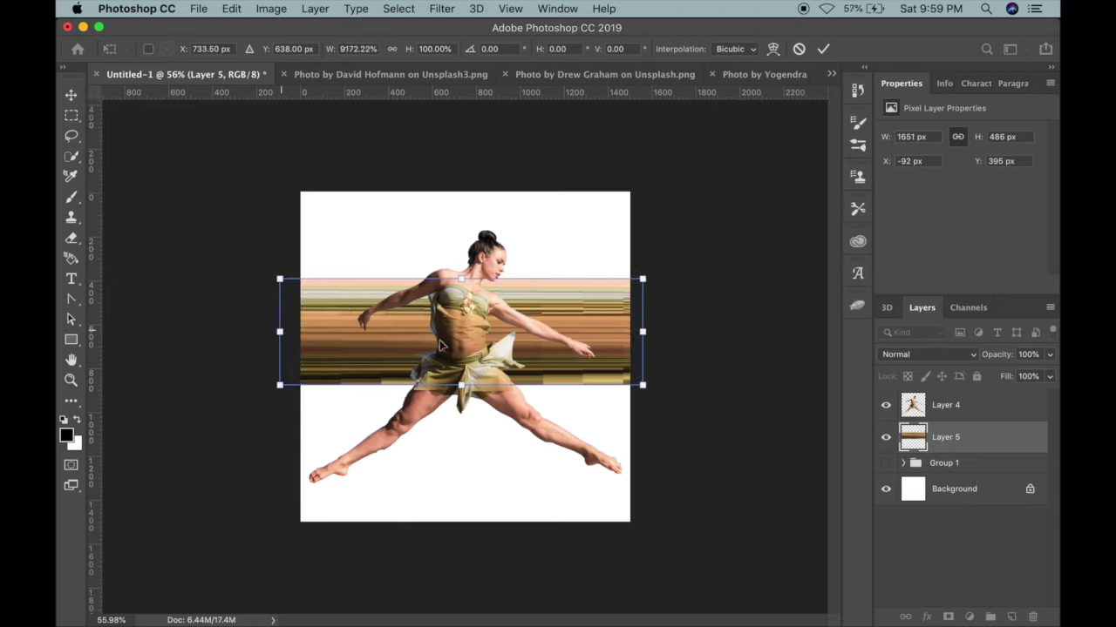
pyautogui.press('Return')
pyautogui.press('m')
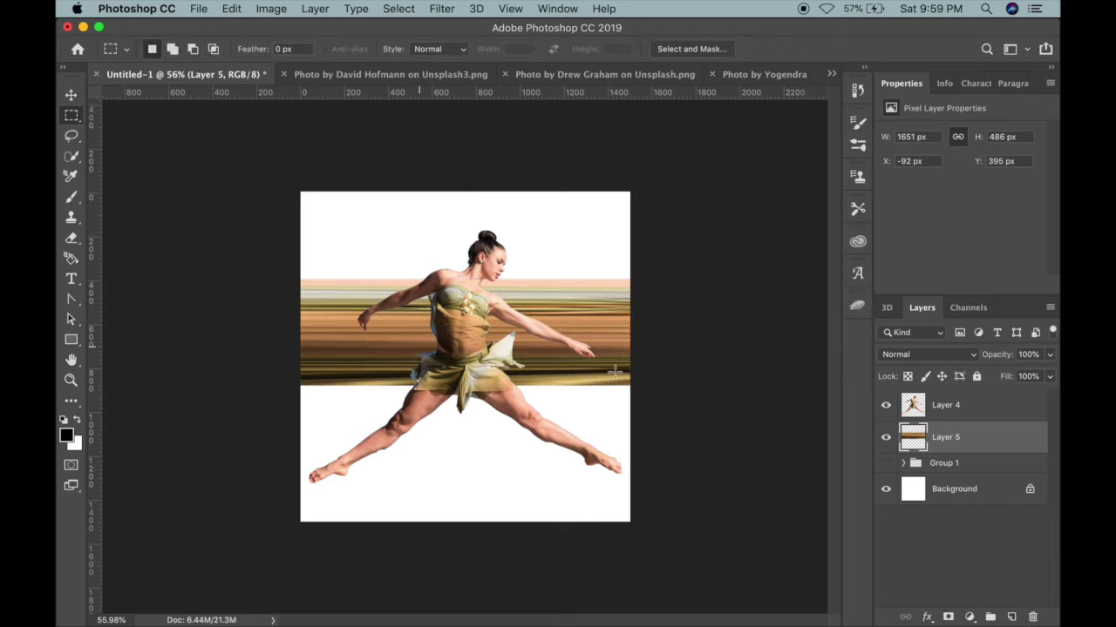
# Place a new horizontal text line on the white area above the dancer and open its character settings.
pyautogui.click(73, 280)
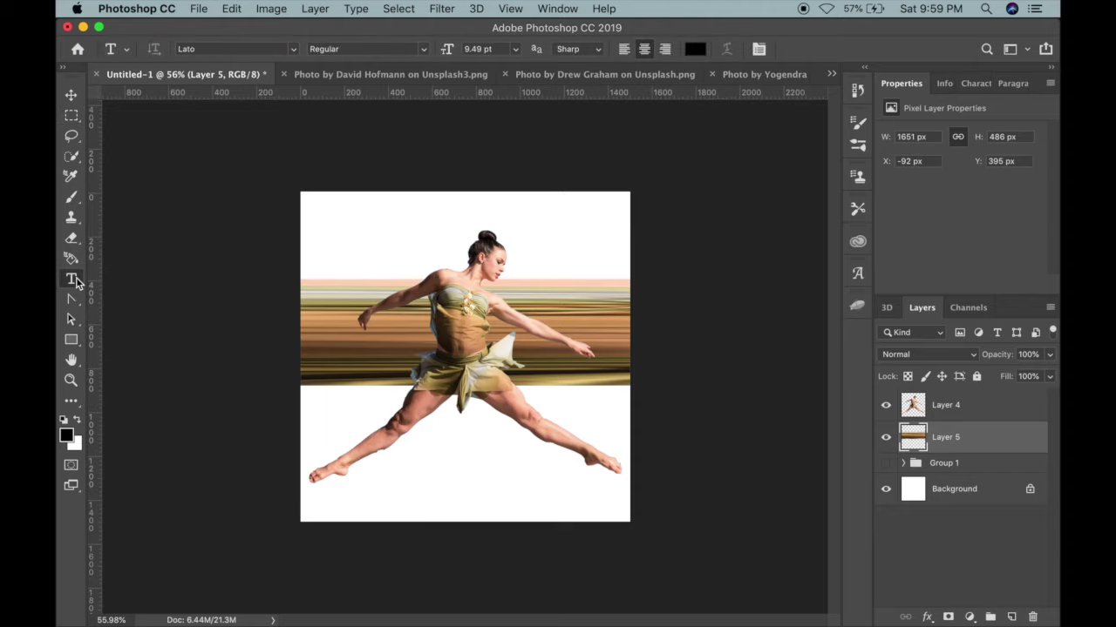
pyautogui.click(429, 224)
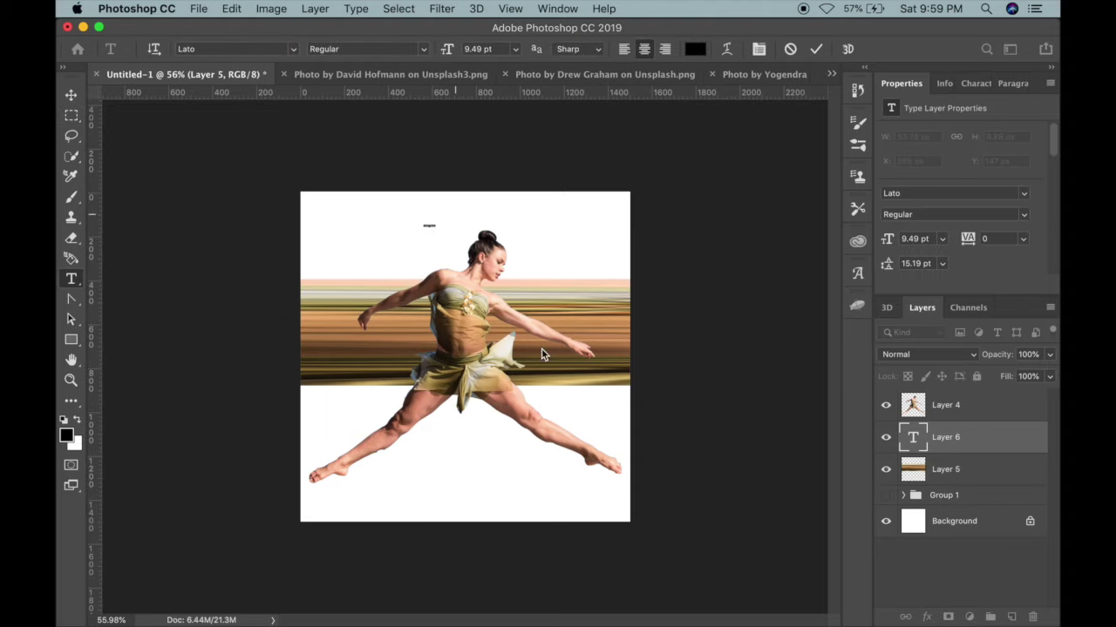
pyautogui.click(978, 85)
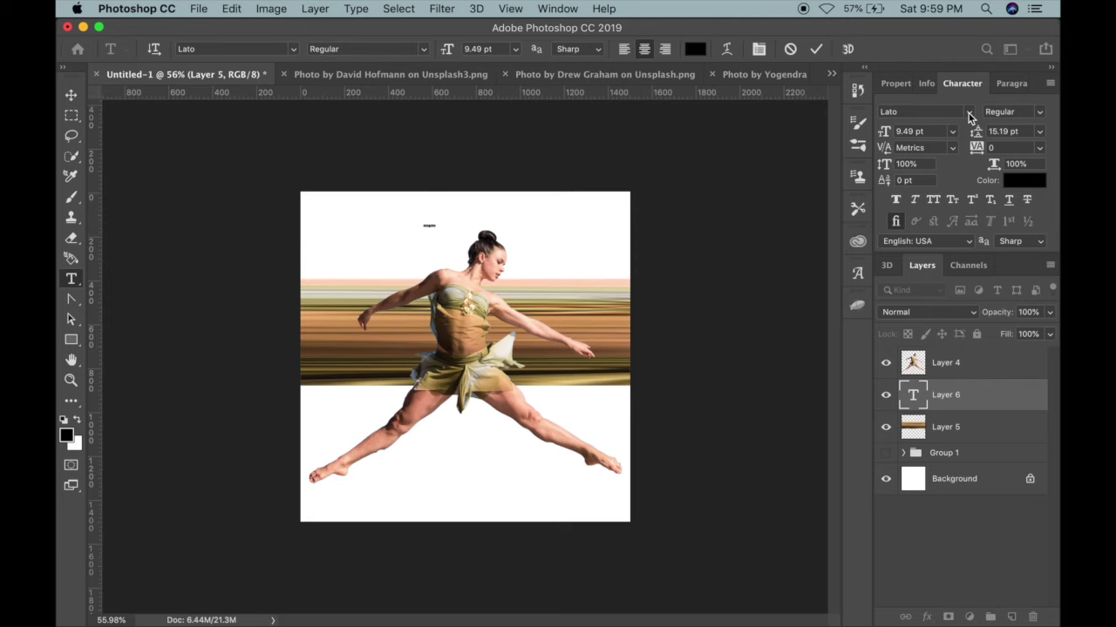
# Try Roboto Condensed and Raleway as the font of the new text.
pyautogui.click(968, 113)
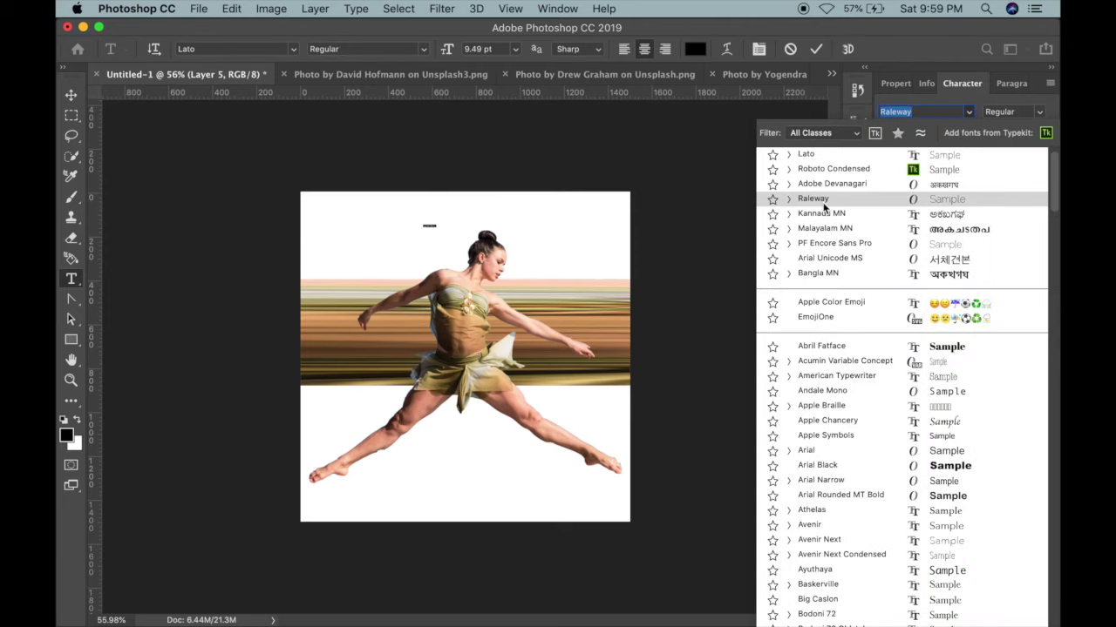
pyautogui.click(834, 169)
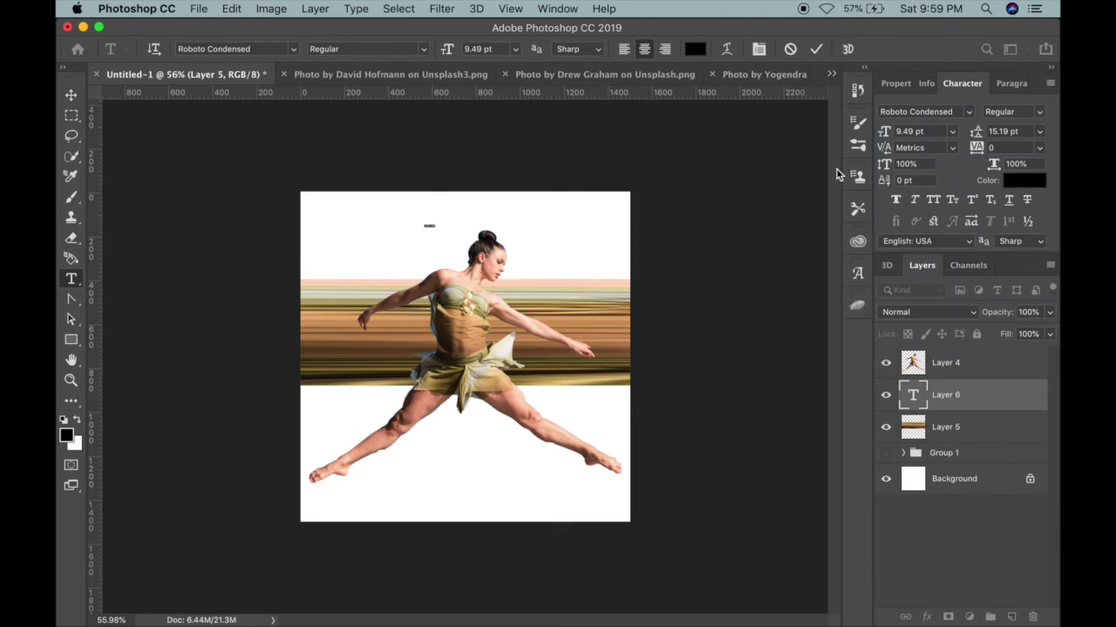
pyautogui.click(972, 115)
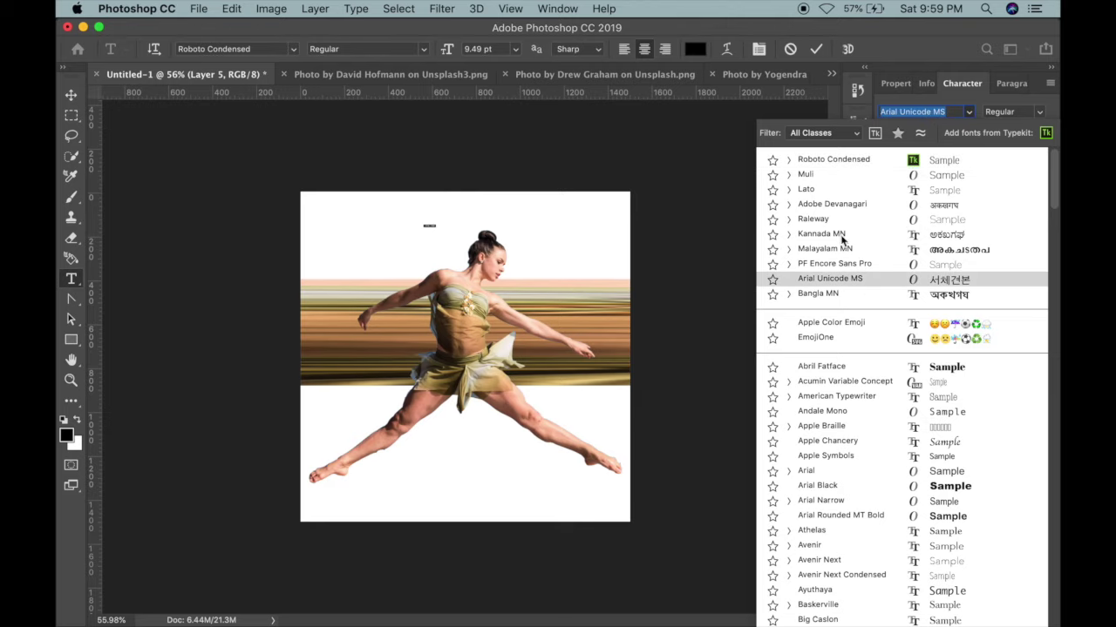
pyautogui.click(819, 219)
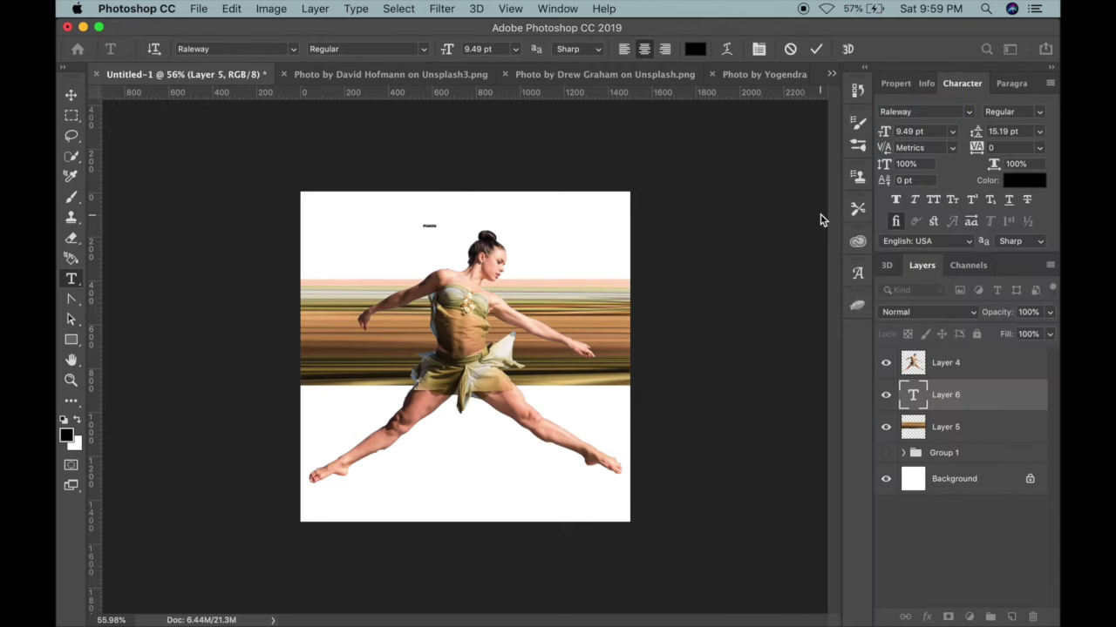
# Set the placeholder text to Roboto Regular at 70 pt and commit it.
pyautogui.click(967, 114)
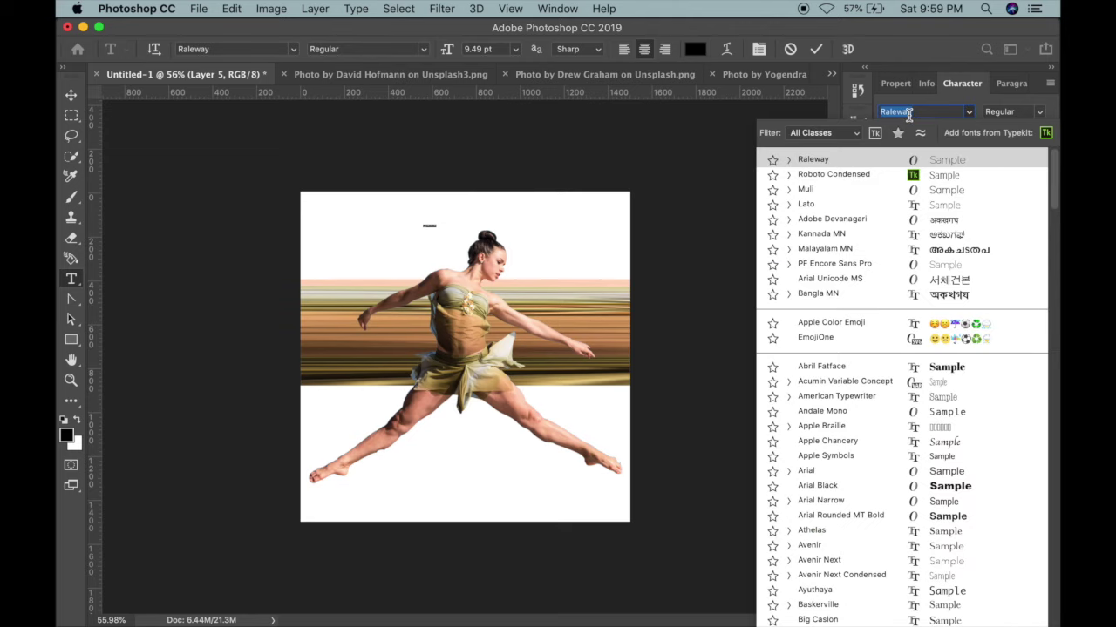
pyautogui.write('roboto')
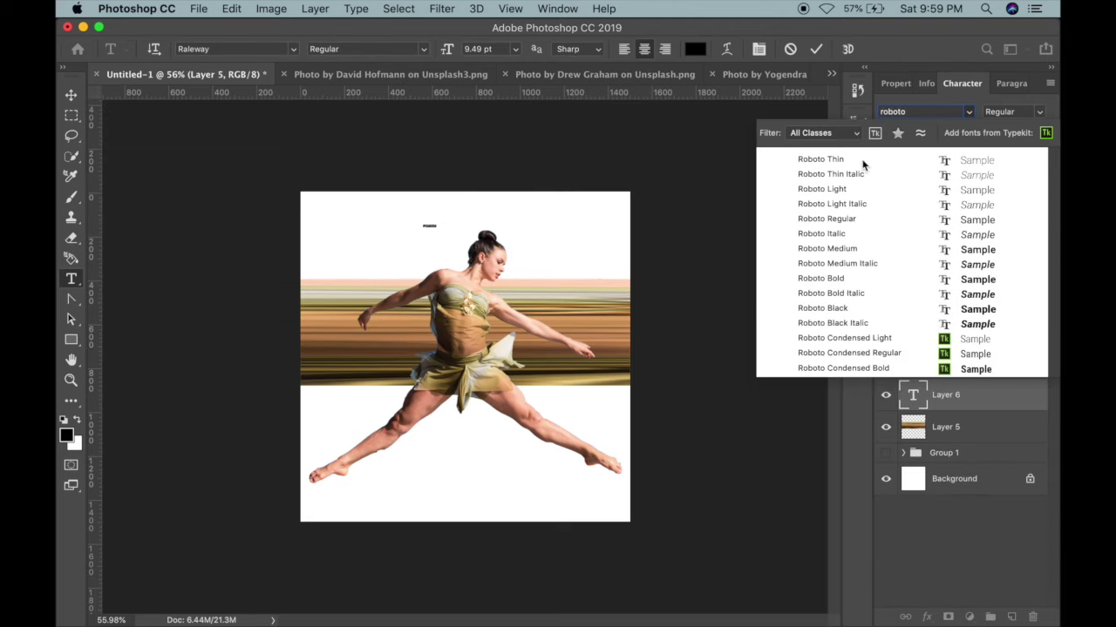
pyautogui.click(847, 223)
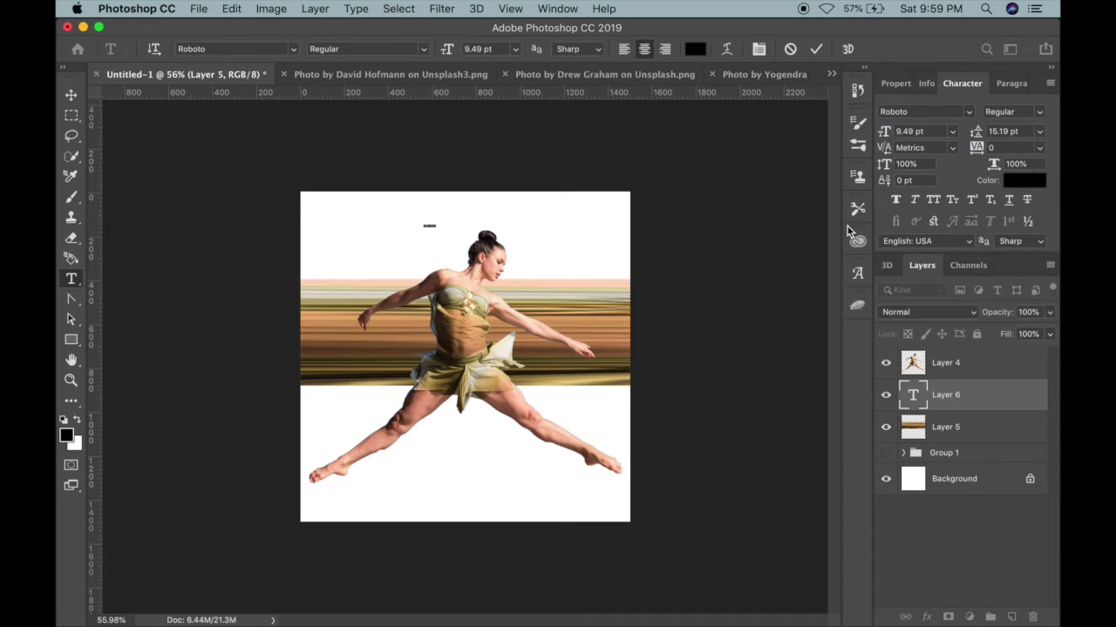
pyautogui.click(903, 129)
pyautogui.write('50')
pyautogui.press('Return')
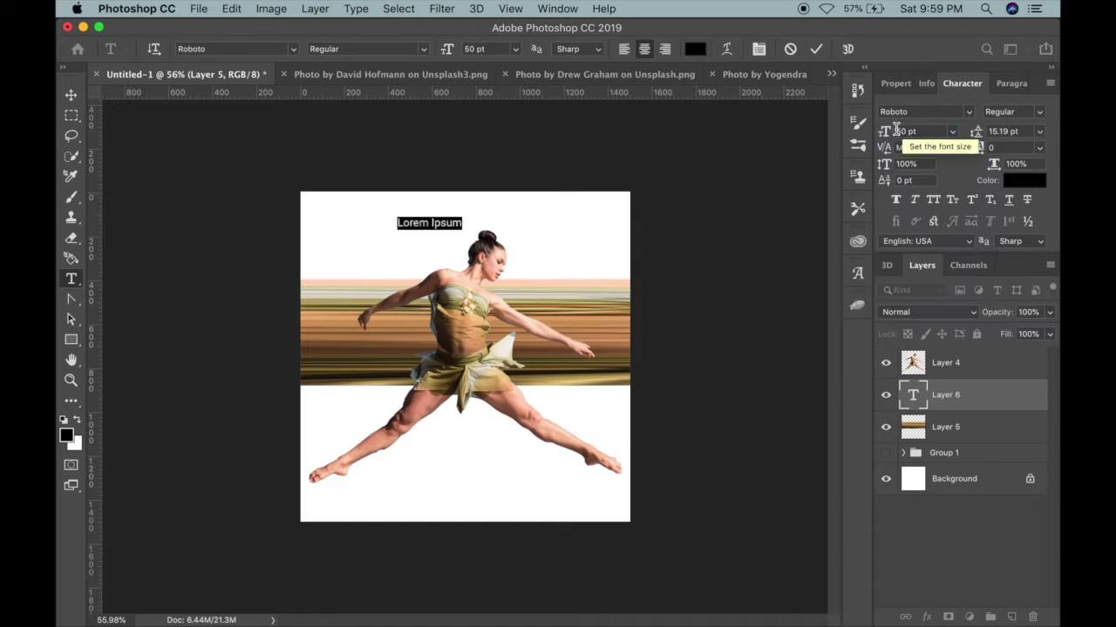
pyautogui.write('70')
pyautogui.press('Return')
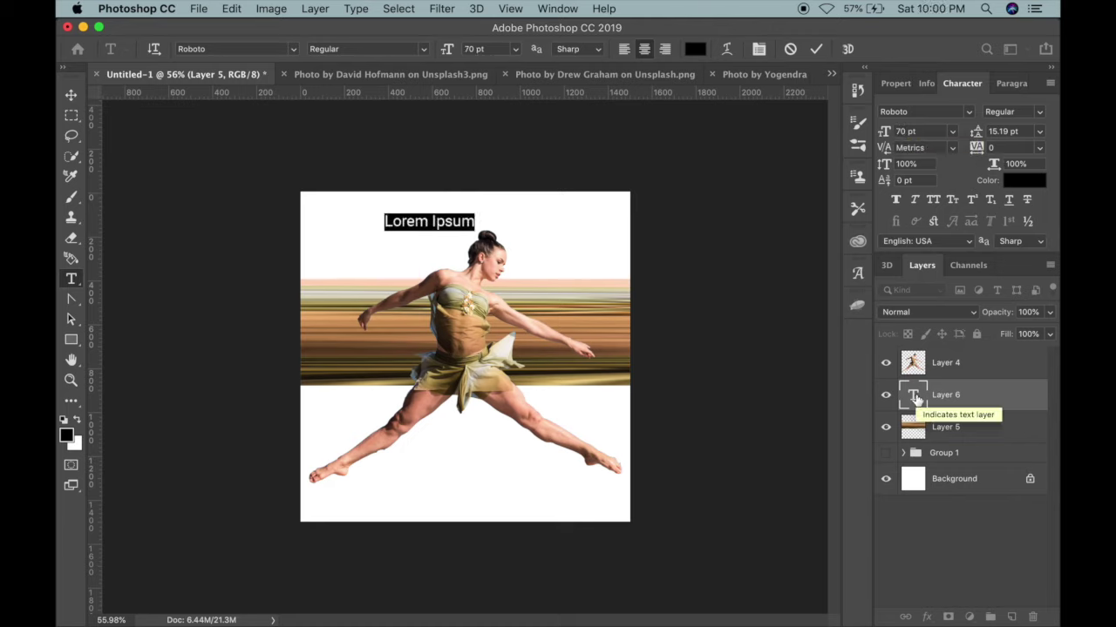
pyautogui.press('super+Return')
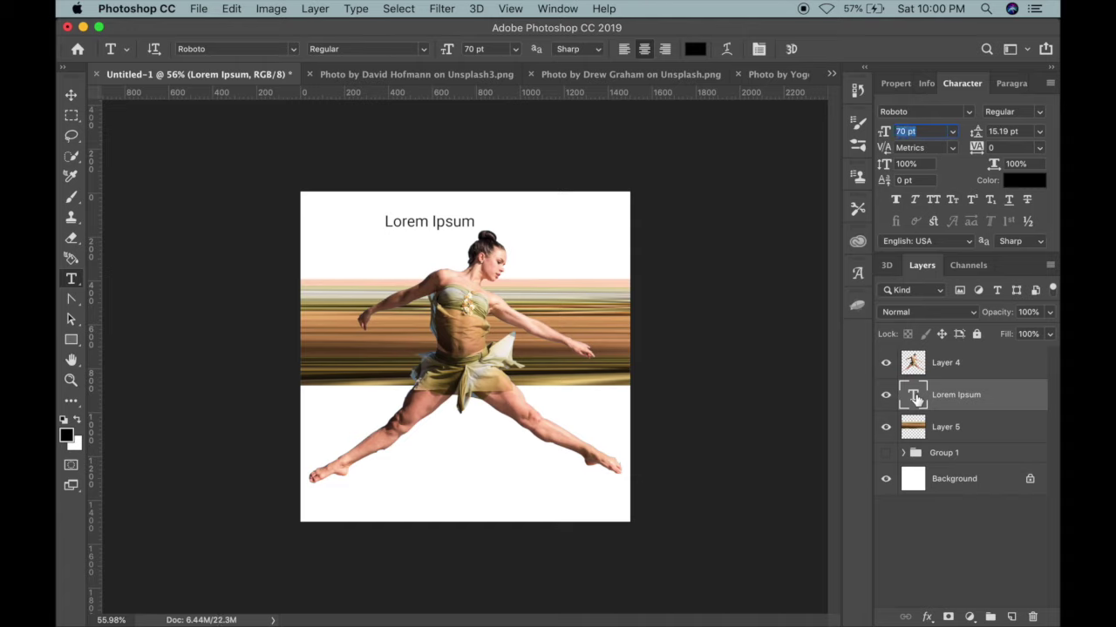
# Replace the placeholder text with "Passion" and move it to the horizontal centre of the canvas, above the dancer's head.
pyautogui.doubleClick(915, 396)
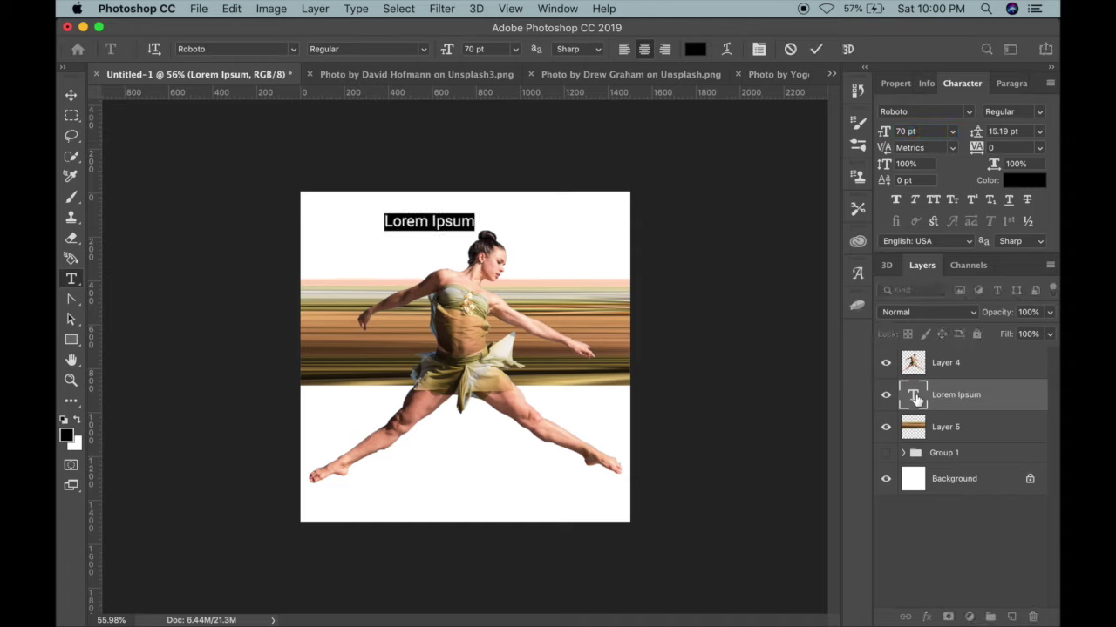
pyautogui.write('Pa')
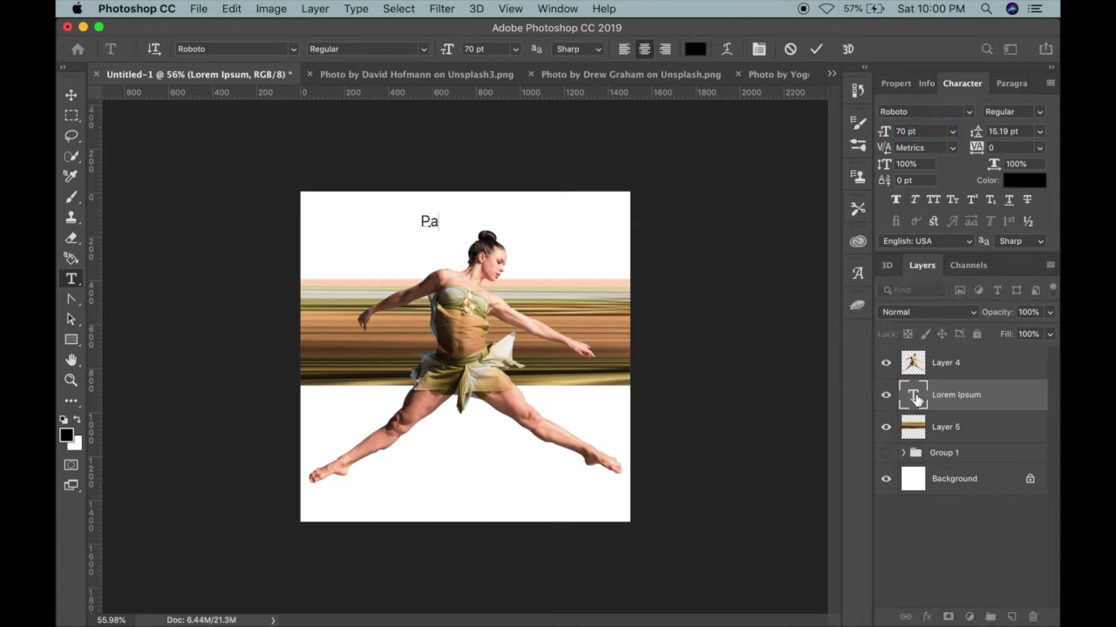
pyautogui.write('ssion')
pyautogui.click(978, 403)
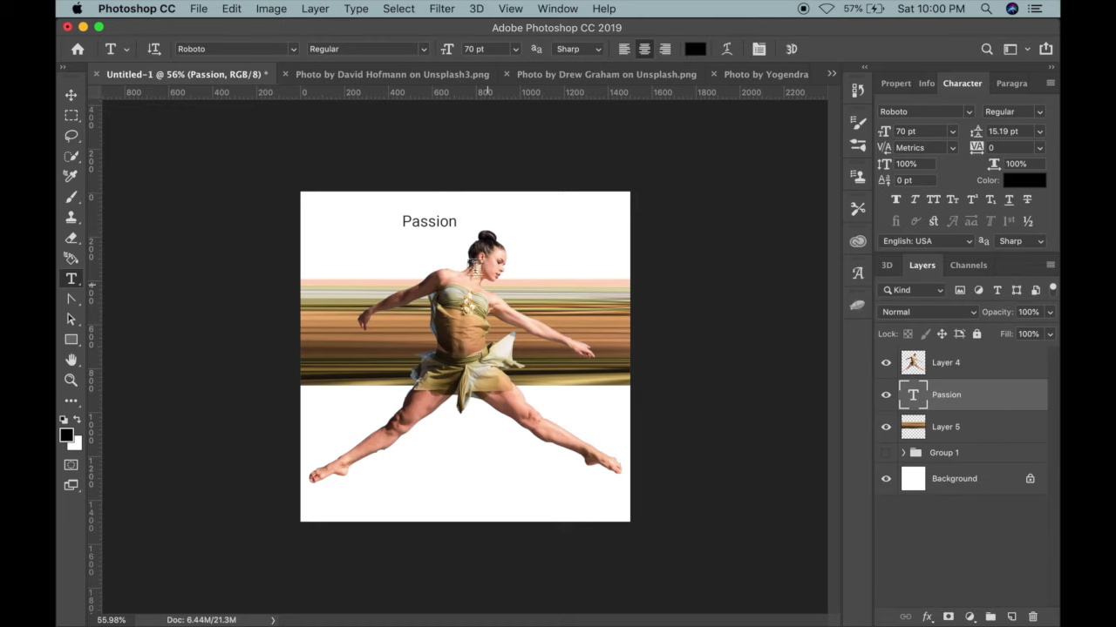
pyautogui.press('v')
pyautogui.moveTo(441, 228); pyautogui.dragTo(486, 218)
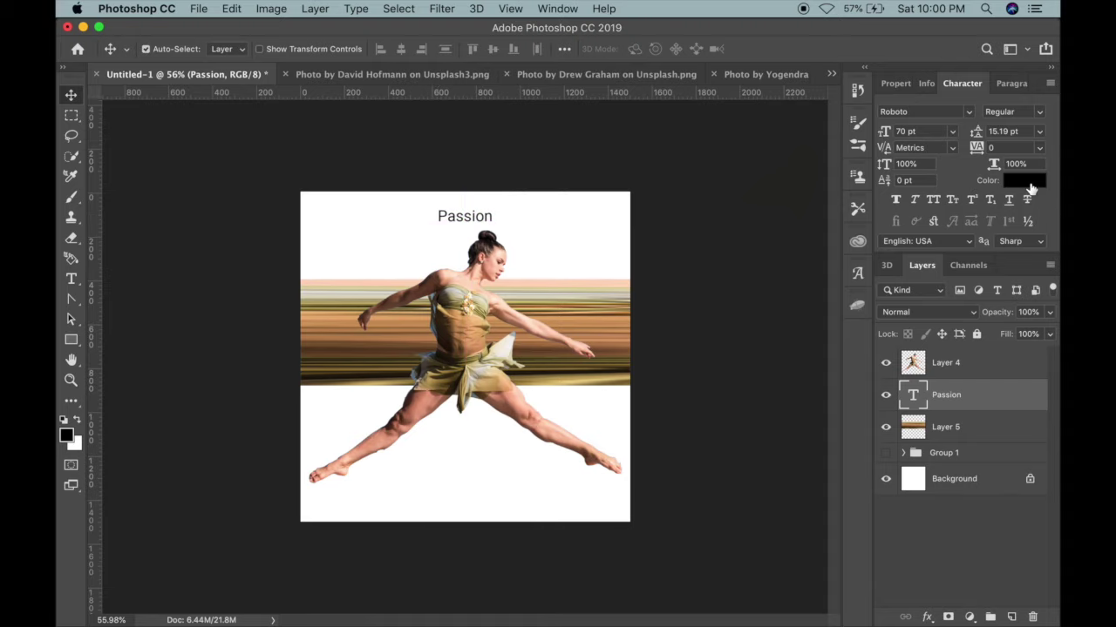
# Change the "Passion" text colour to olive green #859310, trying a dress colour and brighter greens on the way.
pyautogui.click(1031, 185)
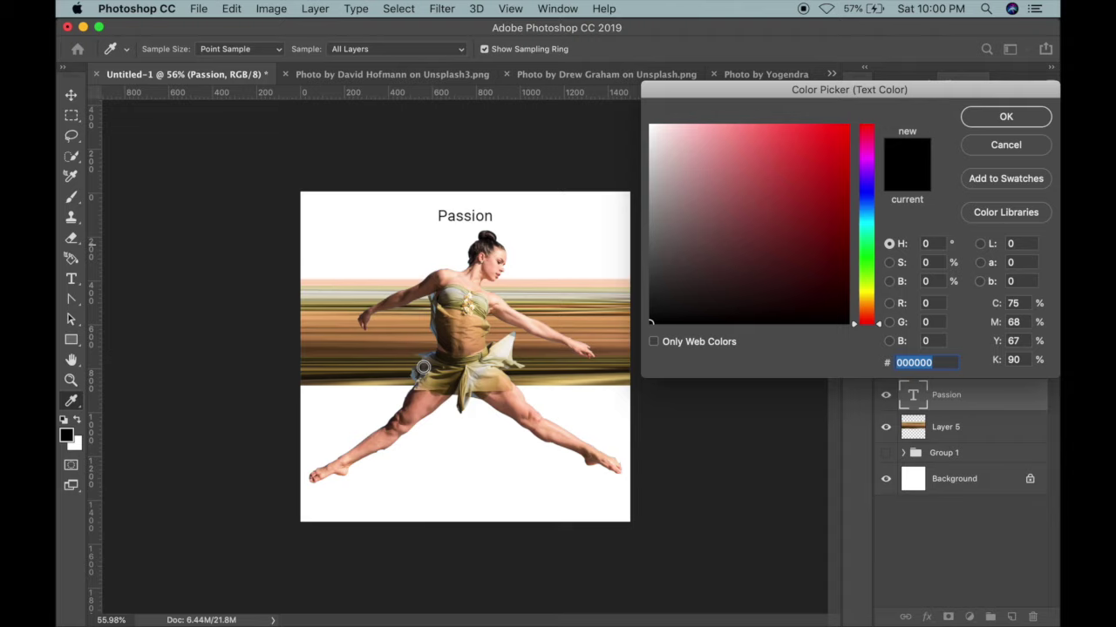
pyautogui.click(485, 302)
pyautogui.click(815, 246)
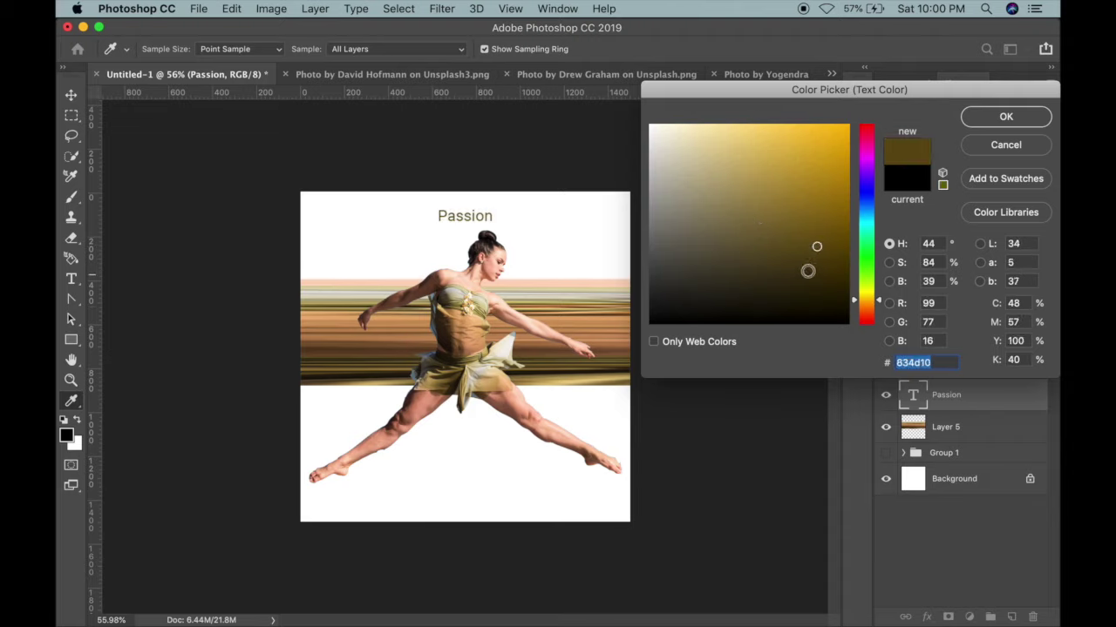
pyautogui.click(821, 191)
pyautogui.click(863, 255)
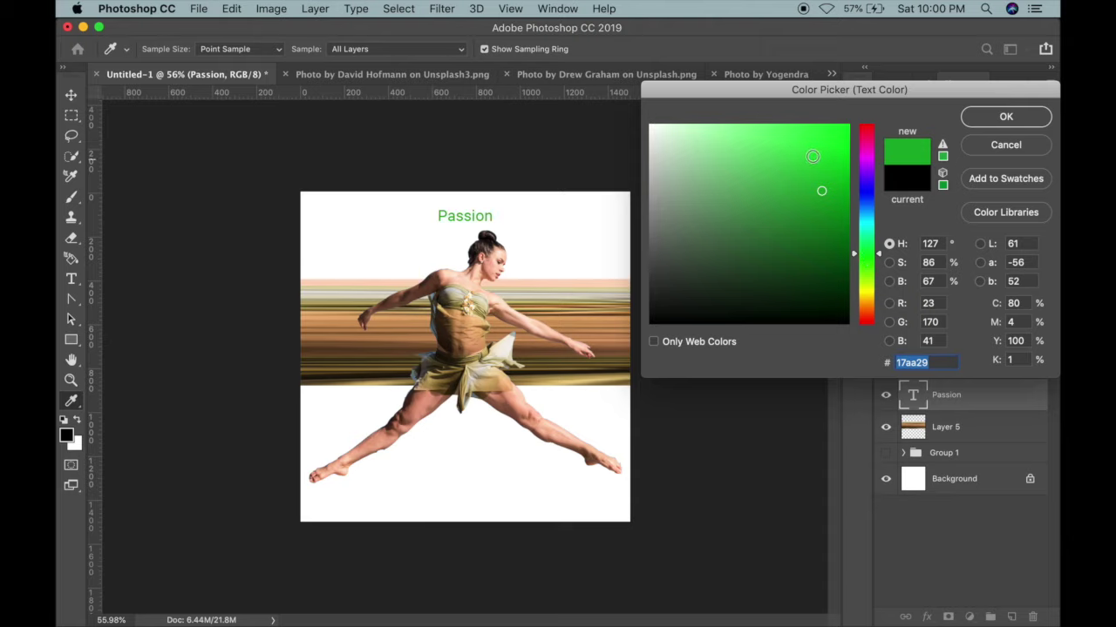
pyautogui.click(813, 156)
pyautogui.click(870, 289)
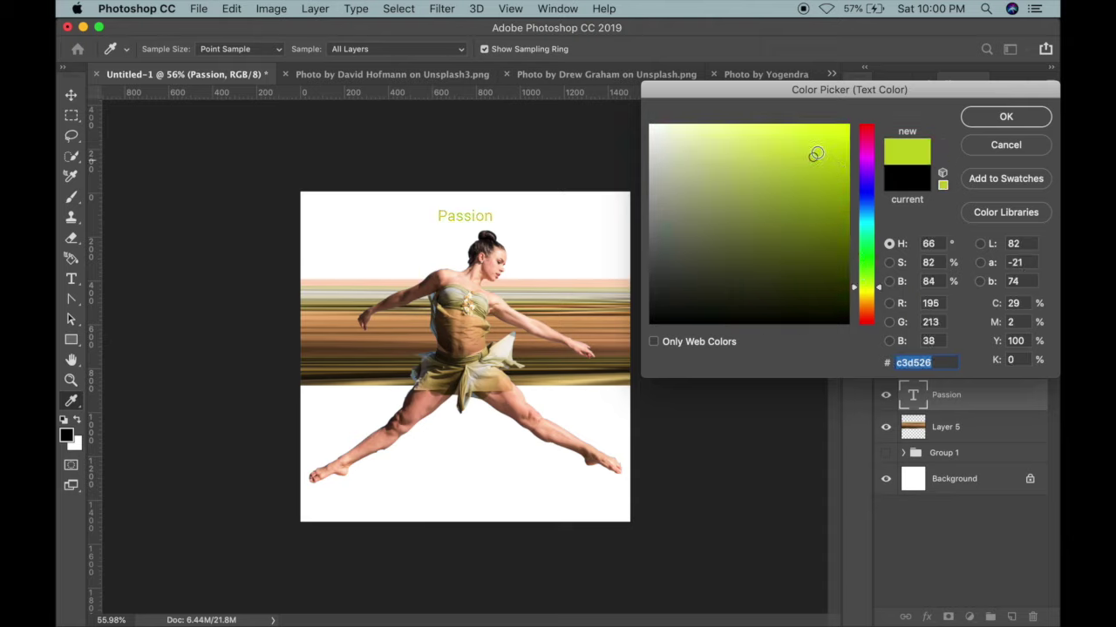
pyautogui.click(829, 210)
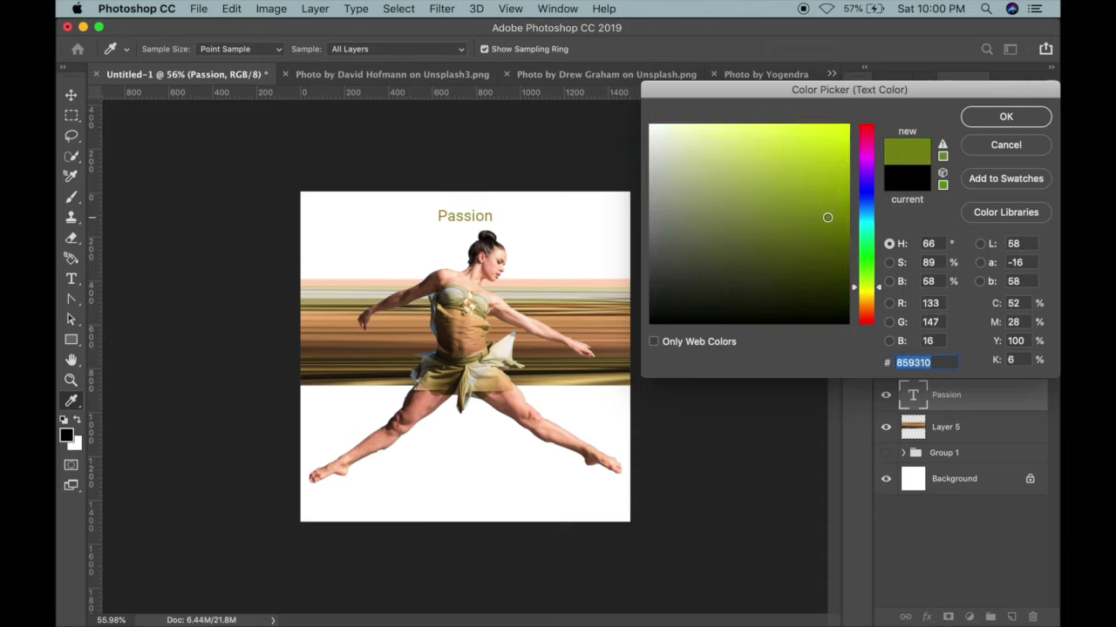
pyautogui.press('Return')
# Enlarge the "Passion" text to 100 pt and bring its layer above the dancer layer.
pyautogui.click(903, 131)
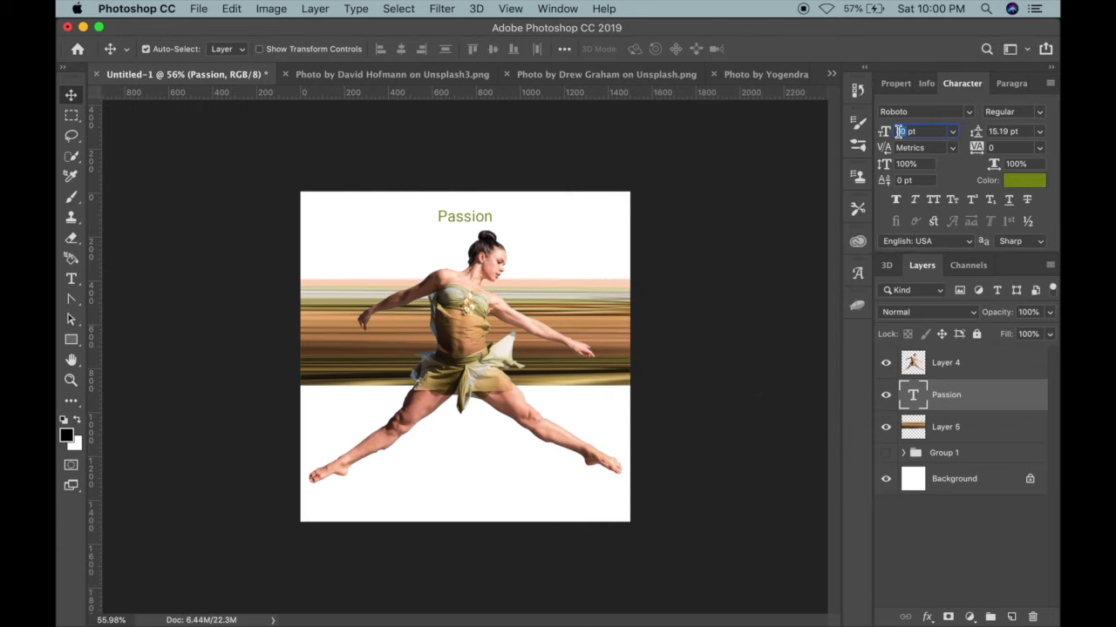
pyautogui.write('10')
pyautogui.press('Return')
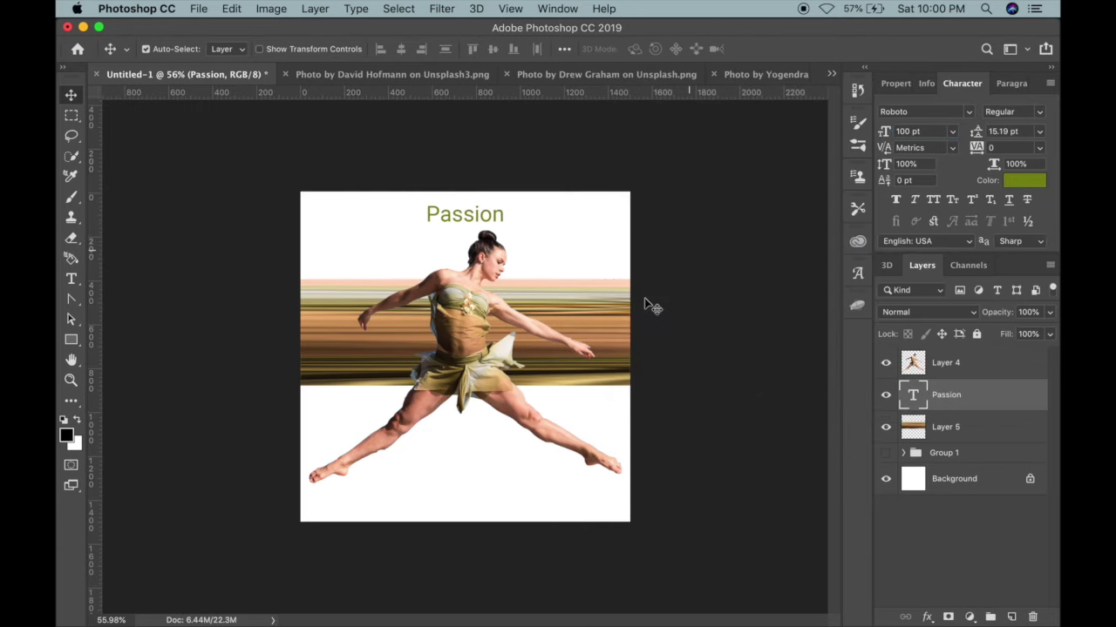
pyautogui.press('super+bracketright')
# Move the dancer and the stretched band down together by about 90 px to leave room for the title.
pyautogui.click(958, 399)
pyautogui.keyDown('shift'); pyautogui.click(973, 439); pyautogui.keyUp('shift')
pyautogui.hotkey('shift', 'Down')
pyautogui.hotkey('shift', 'Down')
pyautogui.hotkey('shift', 'Down')
pyautogui.hotkey('shift', 'Down')
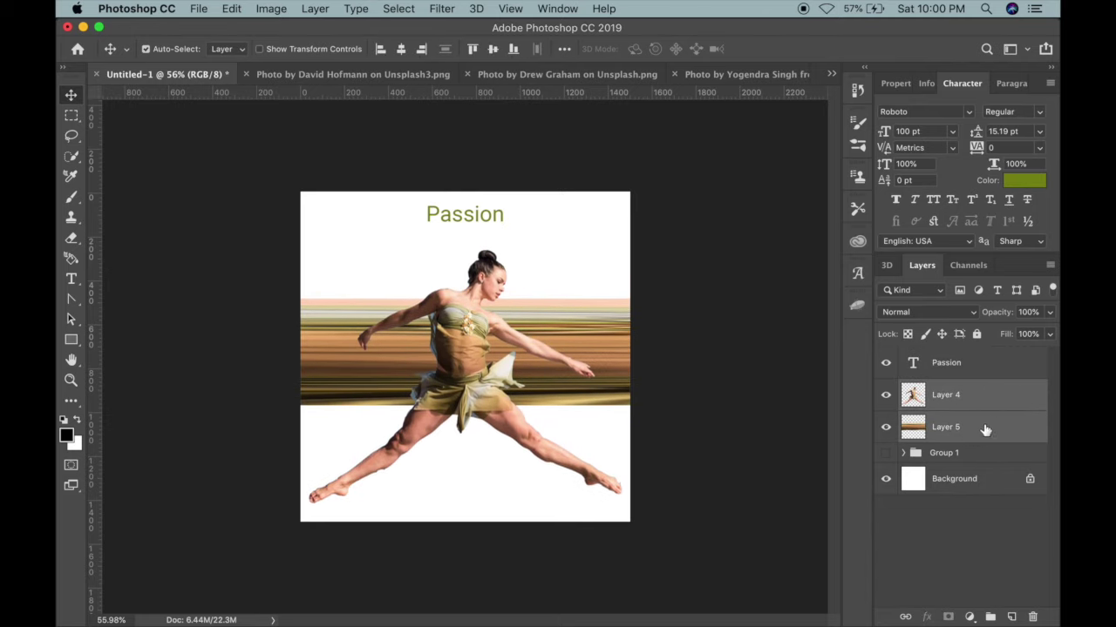
# Shift only the stretched band about 40 px further down behind the dancer and commit the transform.
pyautogui.click(968, 435)
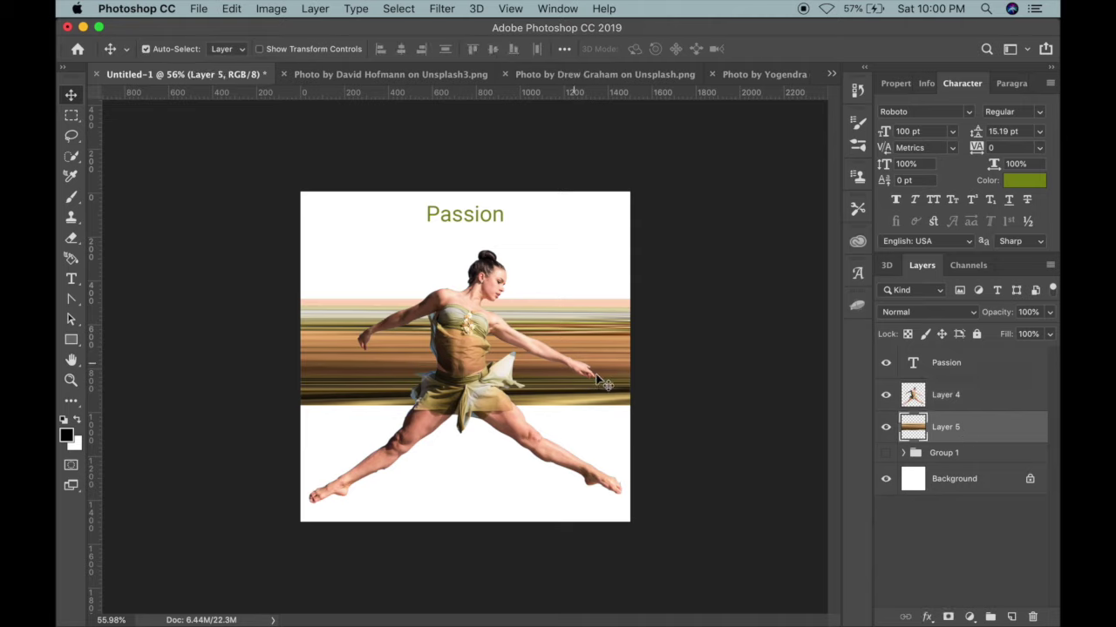
pyautogui.press('super+t')
pyautogui.hotkey('shift', 'Down')
pyautogui.hotkey('shift', 'Down')
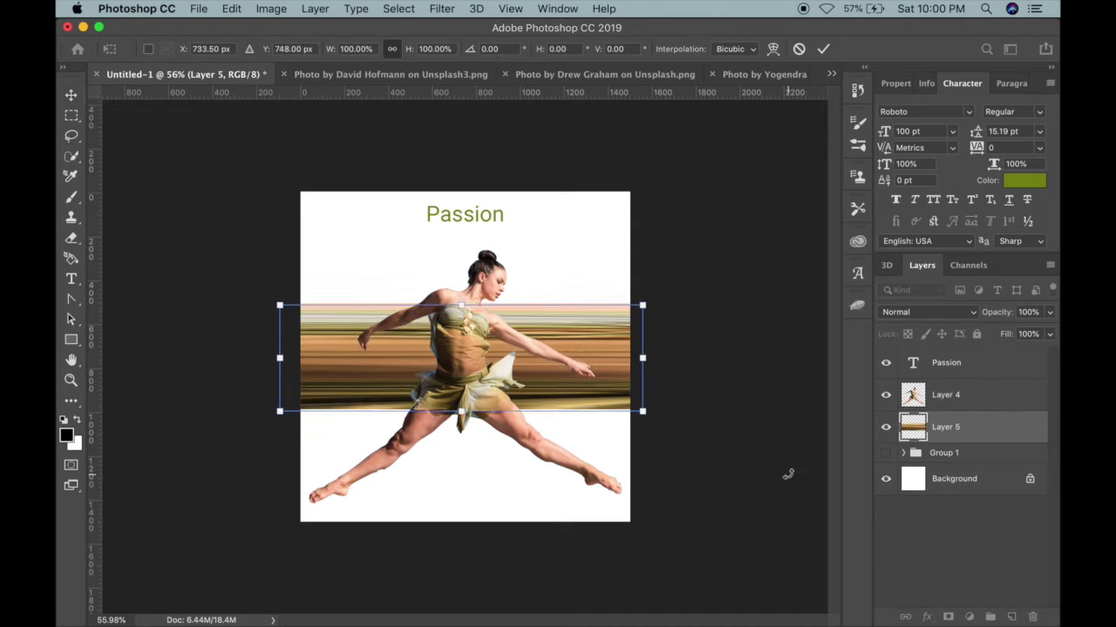
pyautogui.press('Return')
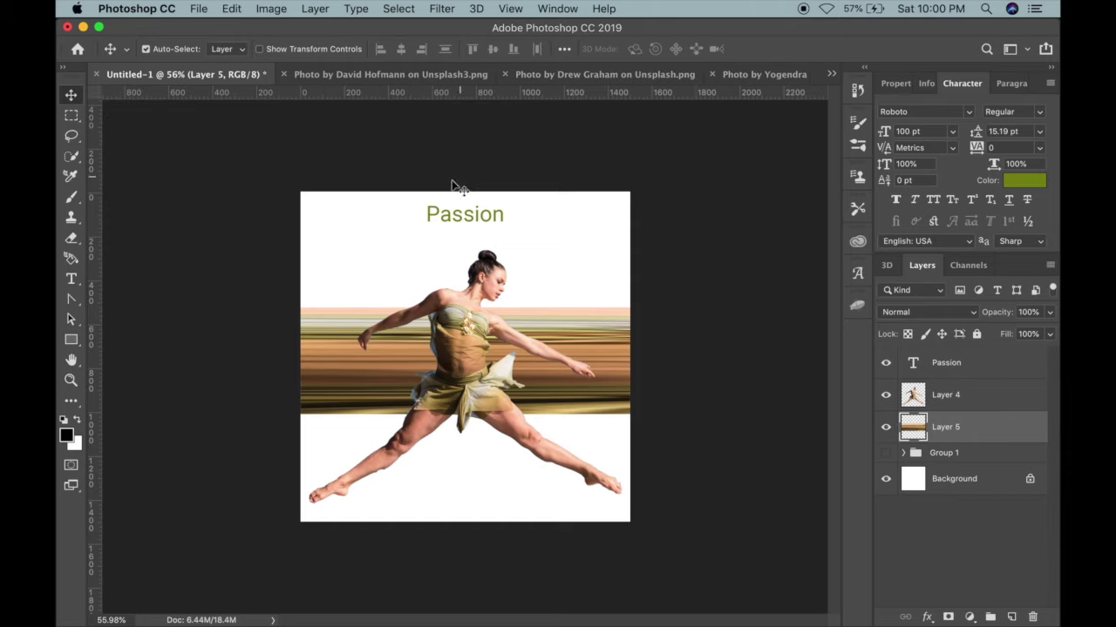
# Nudge the "Passion" text about 20 px right and 30 px down so it sits closer above the dancer.
pyautogui.click(974, 360)
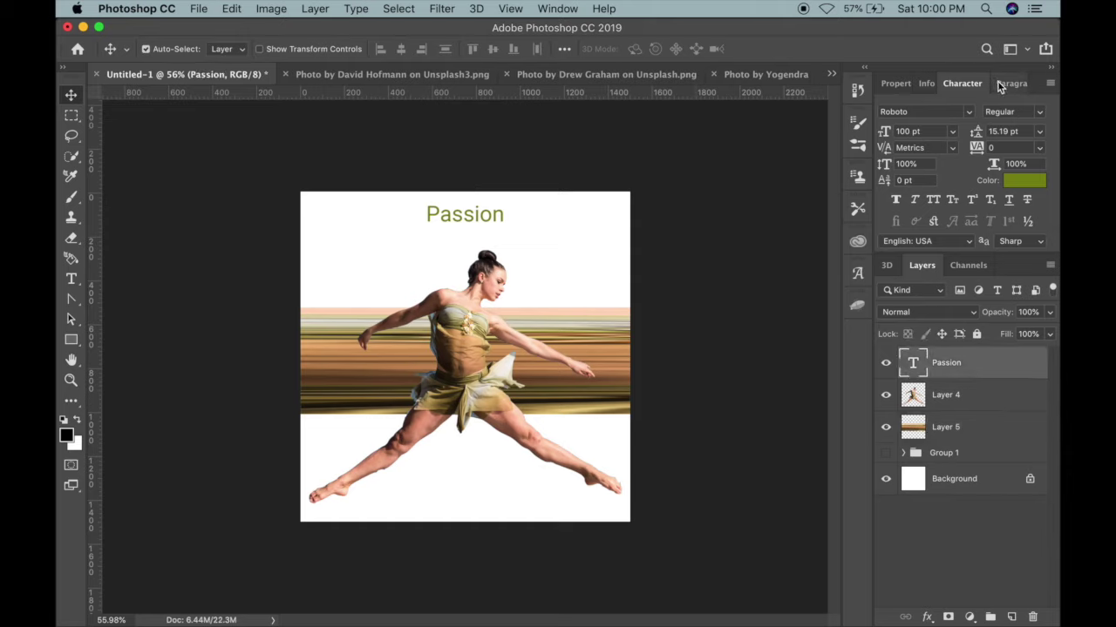
pyautogui.press('Right')
pyautogui.press('Right')
pyautogui.press('Right')
pyautogui.press('Right')
pyautogui.press('Right')
pyautogui.press('Right')
pyautogui.press('Right')
pyautogui.press('Right')
pyautogui.press('Right')
pyautogui.press('Down')
pyautogui.press('Down')
pyautogui.press('Down')
pyautogui.press('Down')
pyautogui.press('Down')
pyautogui.press('Down')
pyautogui.press('Down')
pyautogui.press('Down')
pyautogui.press('Down')
pyautogui.press('Down')
pyautogui.press('Down')
pyautogui.press('Down')
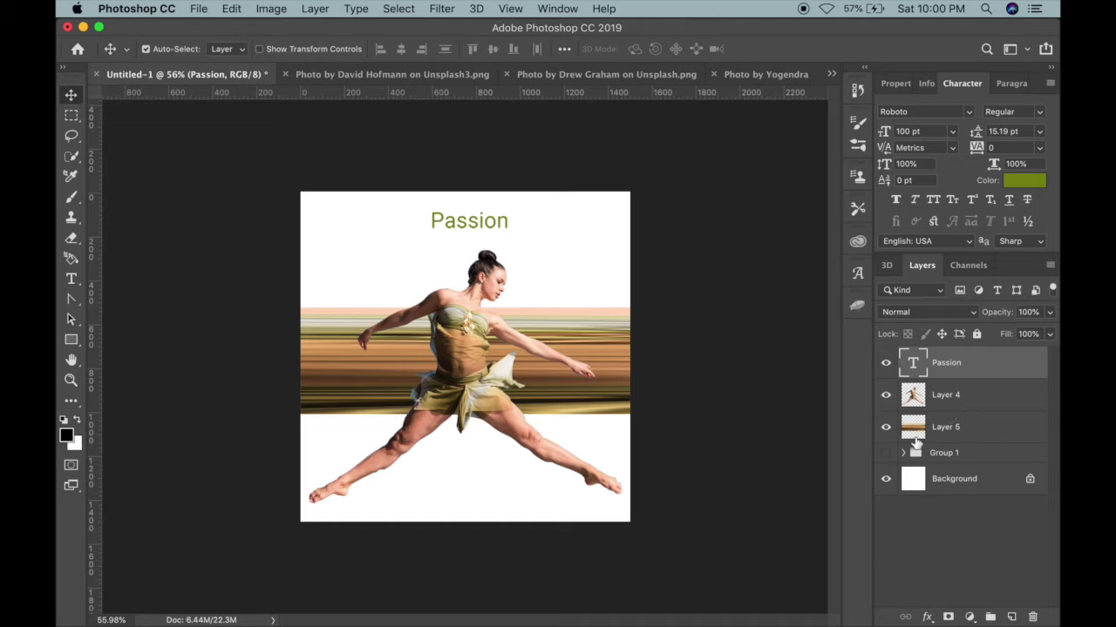
# Group the text, dancer and band layers of the second design and hide the group.
pyautogui.keyDown('shift'); pyautogui.click(977, 439); pyautogui.keyUp('shift')
pyautogui.press('super+g')
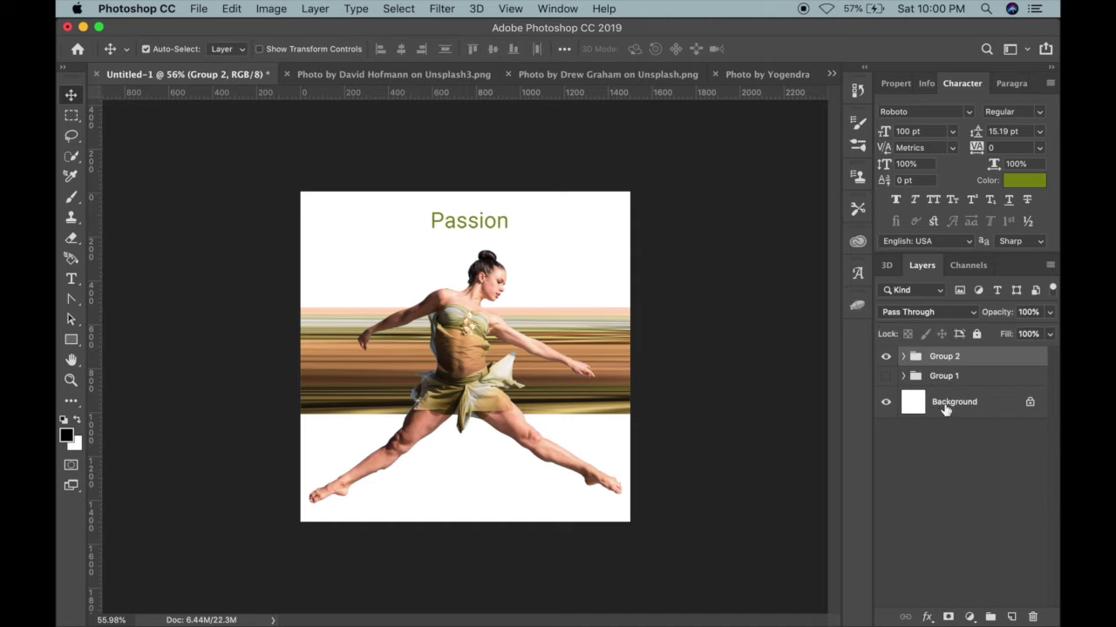
pyautogui.click(887, 357)
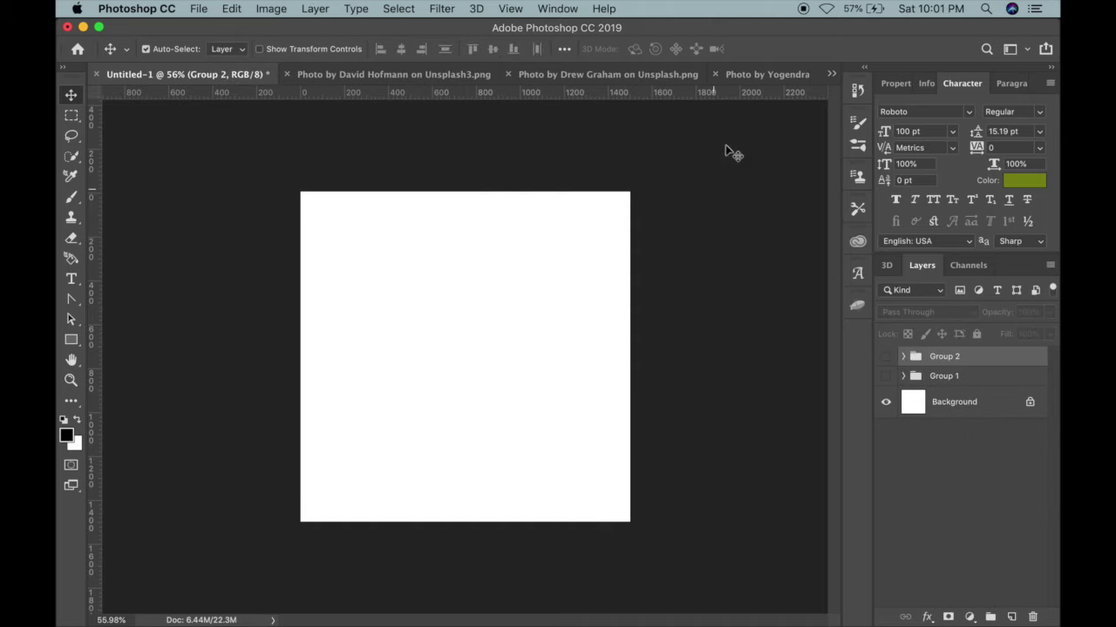
# Close the source photo of the leaping woman and keep the crouching man's photo open.
pyautogui.click(755, 75)
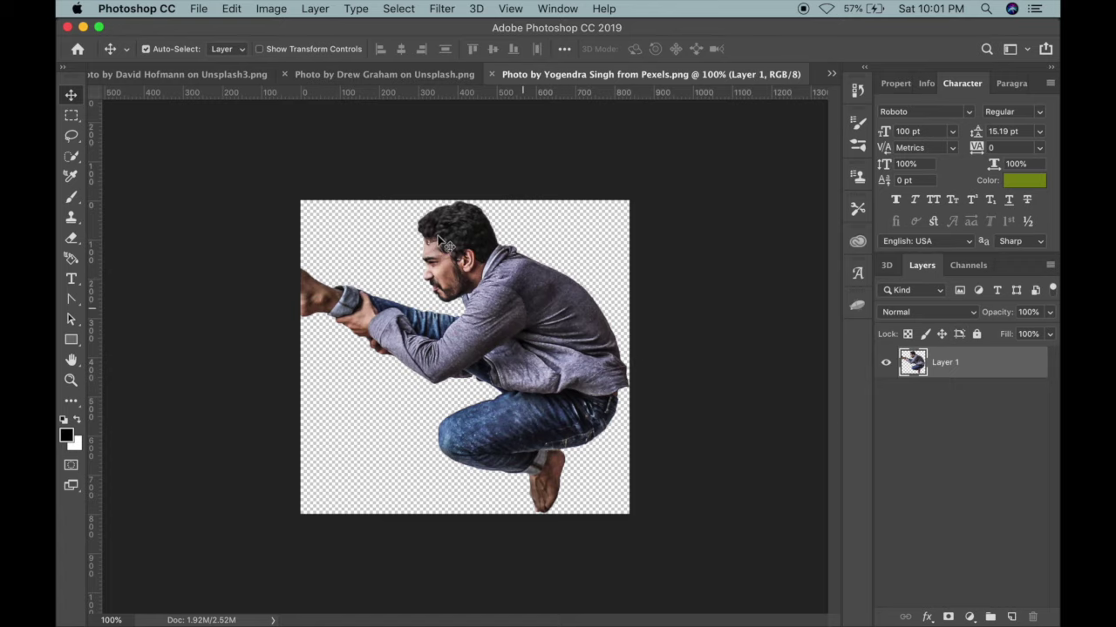
pyautogui.click(187, 75)
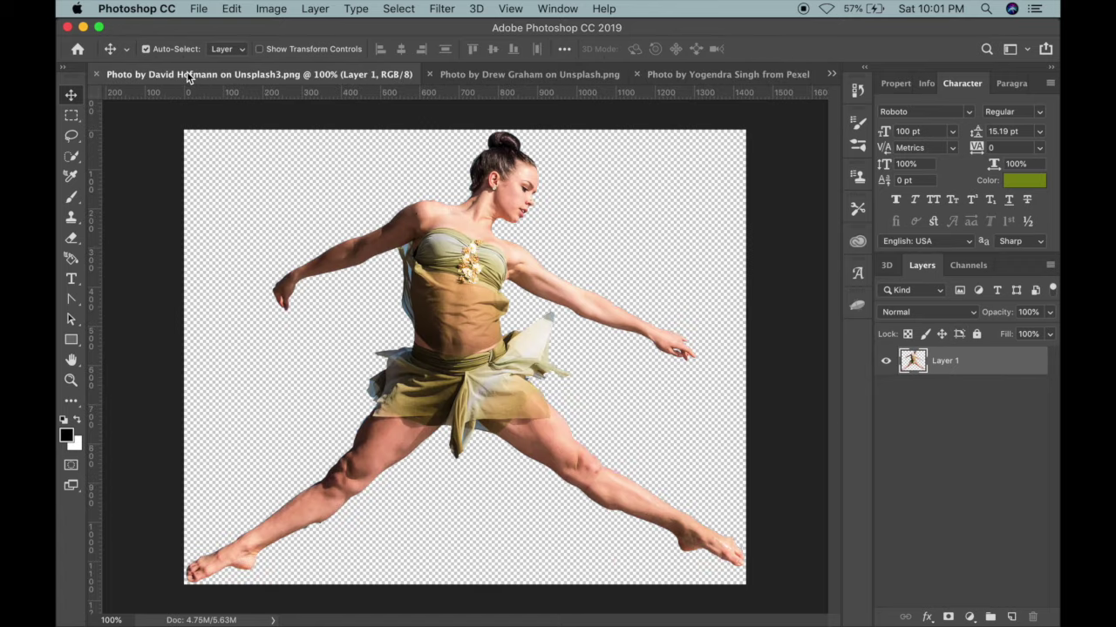
pyautogui.click(97, 75)
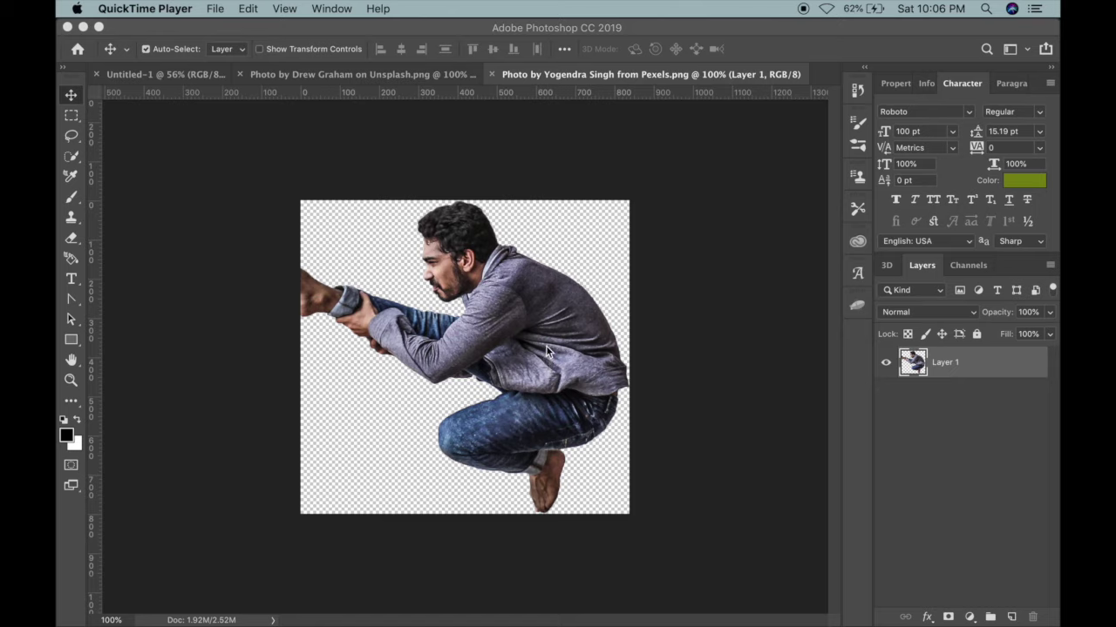
# Bring the crouching man's cutout into the Untitled-1 document and place it at the canvas's lower left, foot touching the left edge.
pyautogui.click(547, 351)
pyautogui.moveTo(557, 341); pyautogui.dragTo(384, 281)
pyautogui.moveTo(469, 364); pyautogui.dragTo(439, 414)
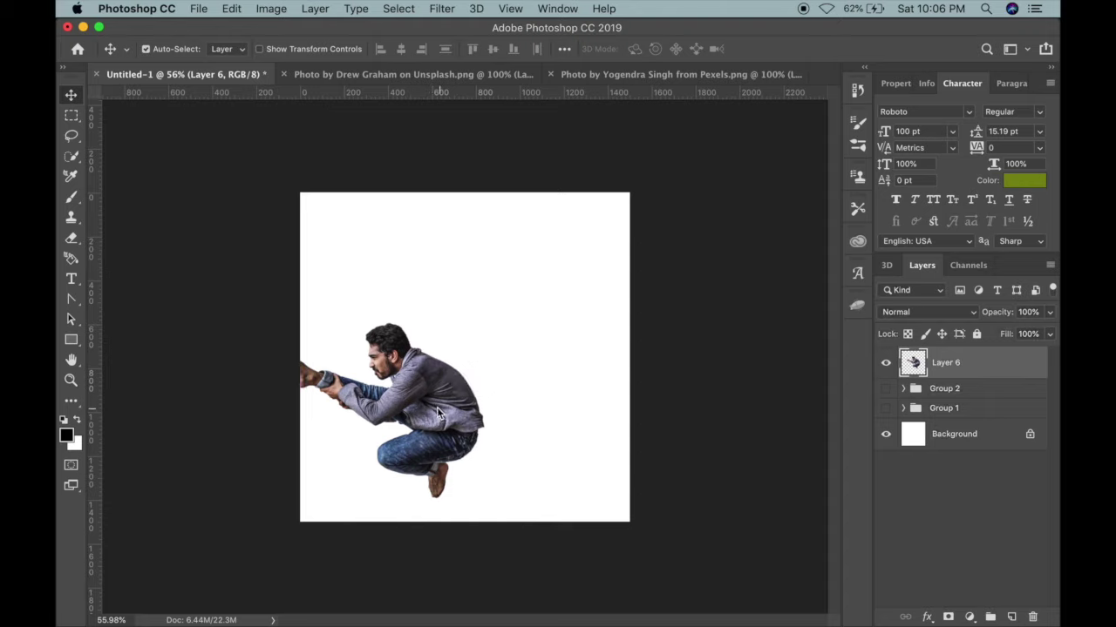
# Select a thin vertical strip of the man's jacket, copy it onto a new layer and deselect.
pyautogui.press('super')
pyautogui.click(74, 117)
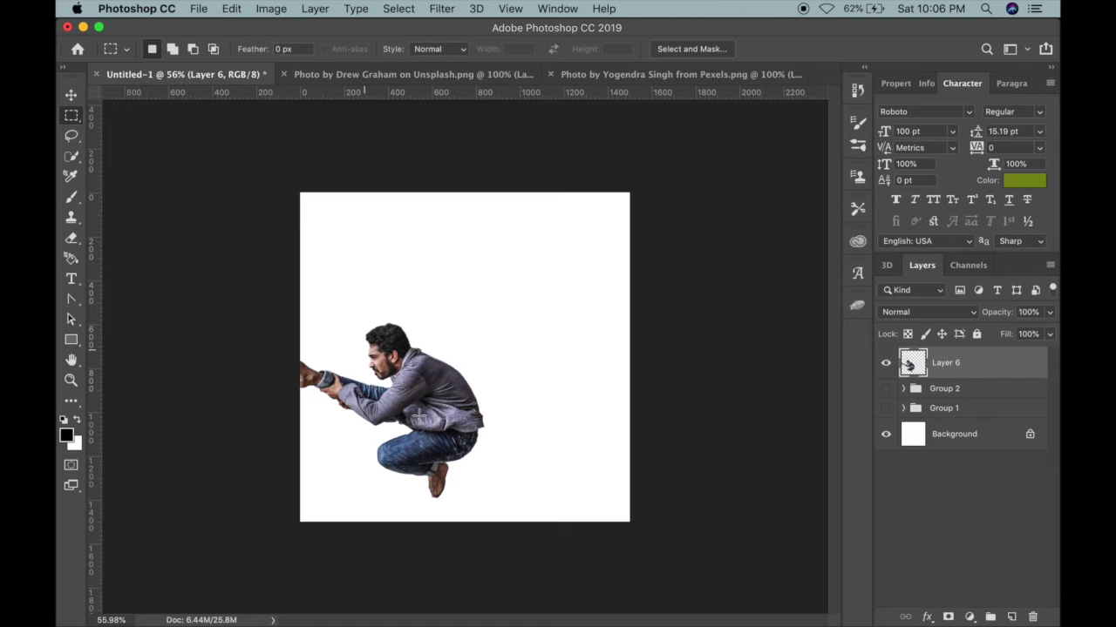
pyautogui.moveTo(421, 359); pyautogui.dragTo(425, 425)
pyautogui.press('super+c')
pyautogui.press('super+shift+n')
pyautogui.press('Return')
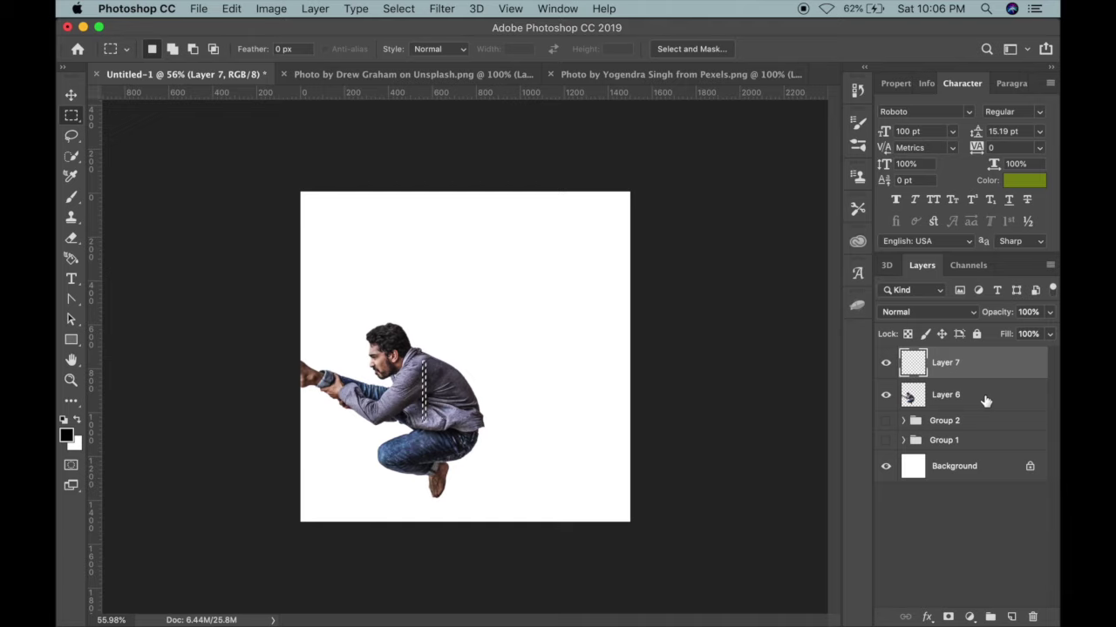
pyautogui.press('super+d')
# Stretch the jacket strip horizontally to 9962.50% width and shift it right to X 708 px so it reaches the canvas's right edge.
pyautogui.press('super+t')
pyautogui.moveTo(427, 393); pyautogui.dragTo(615, 408)
pyautogui.press('super+z')
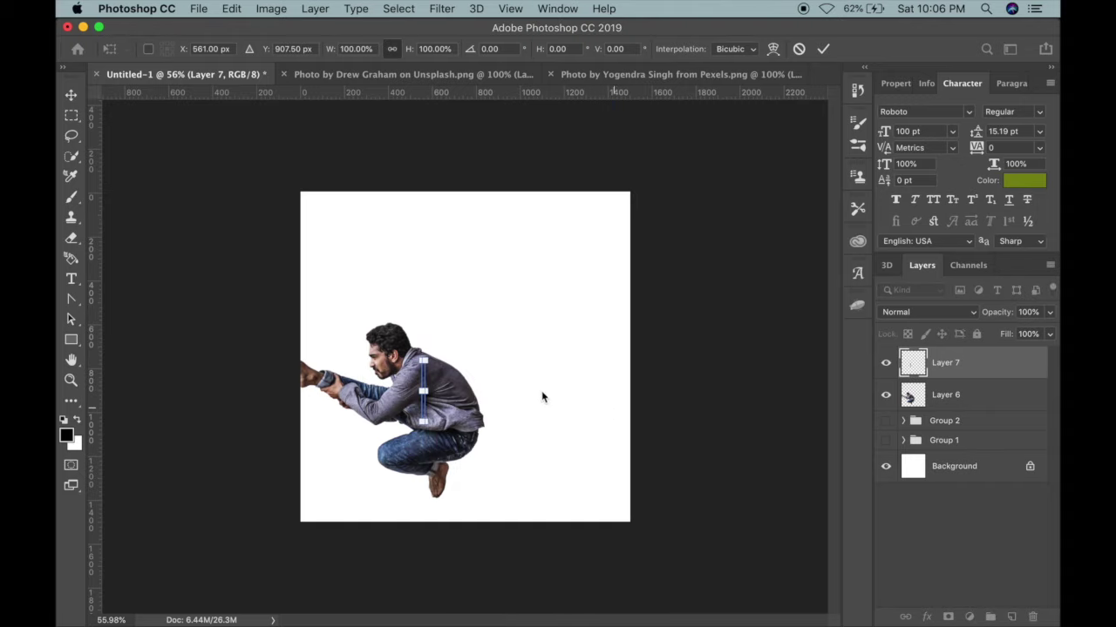
pyautogui.moveTo(428, 392); pyautogui.dragTo(602, 394)
pyautogui.hotkey('shift', 'Right')
pyautogui.hotkey('shift', 'Right')
pyautogui.hotkey('shift', 'Right')
pyautogui.hotkey('shift', 'Right')
pyautogui.hotkey('shift', 'Right')
pyautogui.hotkey('shift', 'Right')
pyautogui.hotkey('shift', 'Right')
pyautogui.hotkey('shift', 'Right')
pyautogui.hotkey('shift', 'Right')
pyautogui.hotkey('shift', 'Right')
pyautogui.hotkey('shift', 'Right')
pyautogui.hotkey('shift', 'Right')
pyautogui.hotkey('shift', 'Right')
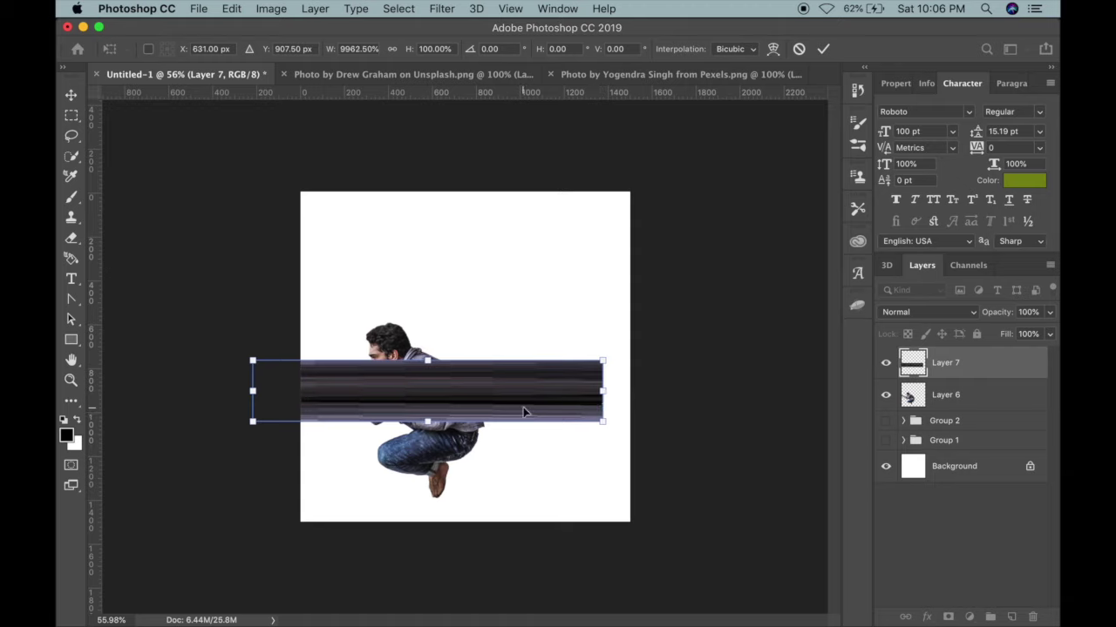
pyautogui.hotkey('shift', 'Right')
pyautogui.hotkey('shift', 'Right')
pyautogui.hotkey('shift', 'Right')
pyautogui.hotkey('shift', 'Right')
pyautogui.hotkey('shift', 'Right')
pyautogui.hotkey('shift', 'Right')
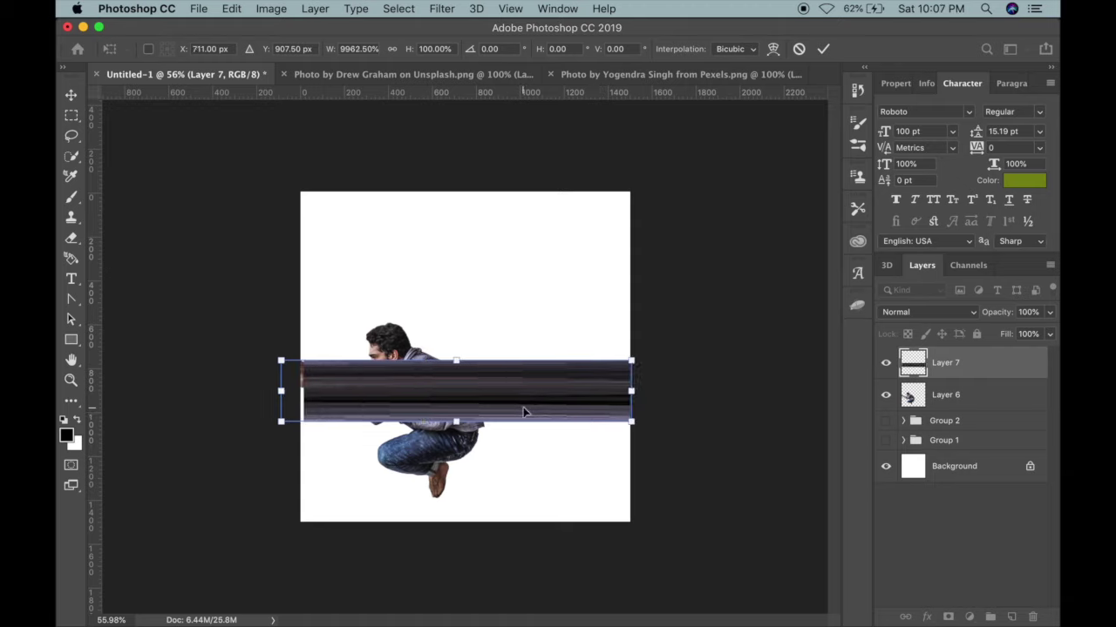
pyautogui.press('Right')
pyautogui.press('Right')
pyautogui.press('Right')
pyautogui.press('Right')
pyautogui.press('Right')
pyautogui.press('Right')
pyautogui.press('Right')
# Increase the band's height to 280.07%, centre it at Y 991.50 px to span the man from head to foot, and commit.
pyautogui.moveTo(454, 361); pyautogui.dragTo(466, 327)
pyautogui.hotkey('shift', 'Down')
pyautogui.hotkey('shift', 'Down')
pyautogui.hotkey('shift', 'Down')
pyautogui.hotkey('shift', 'Down')
pyautogui.hotkey('shift', 'Down')
pyautogui.hotkey('shift', 'Down')
pyautogui.hotkey('shift', 'Down')
pyautogui.hotkey('shift', 'Down')
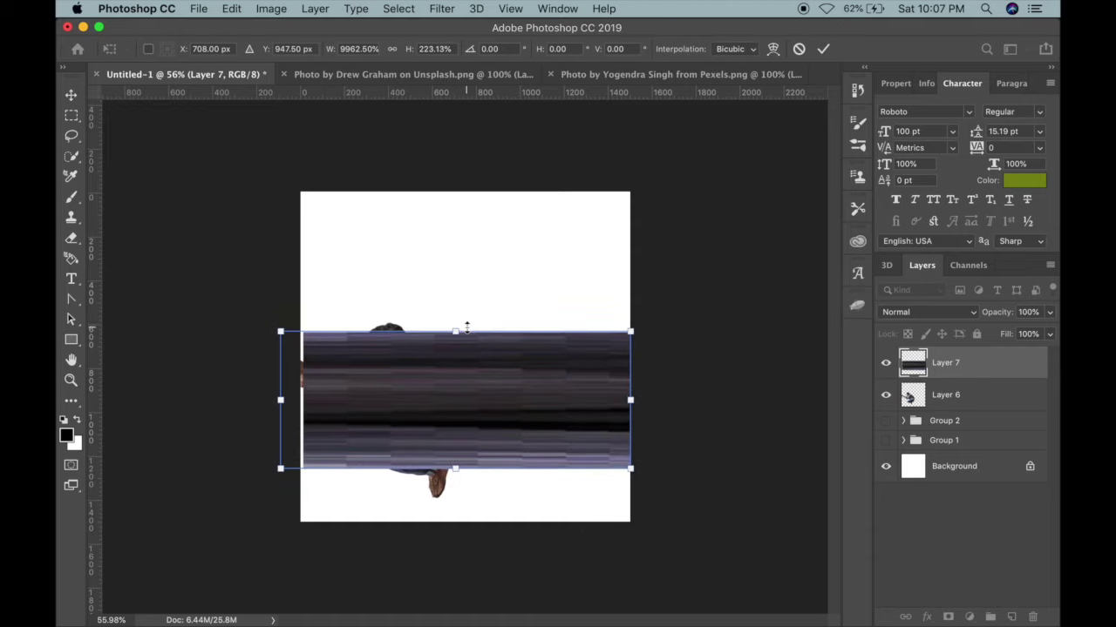
pyautogui.moveTo(454, 338); pyautogui.dragTo(454, 326)
pyautogui.press('Down')
pyautogui.press('Down')
pyautogui.press('Down')
pyautogui.press('Down')
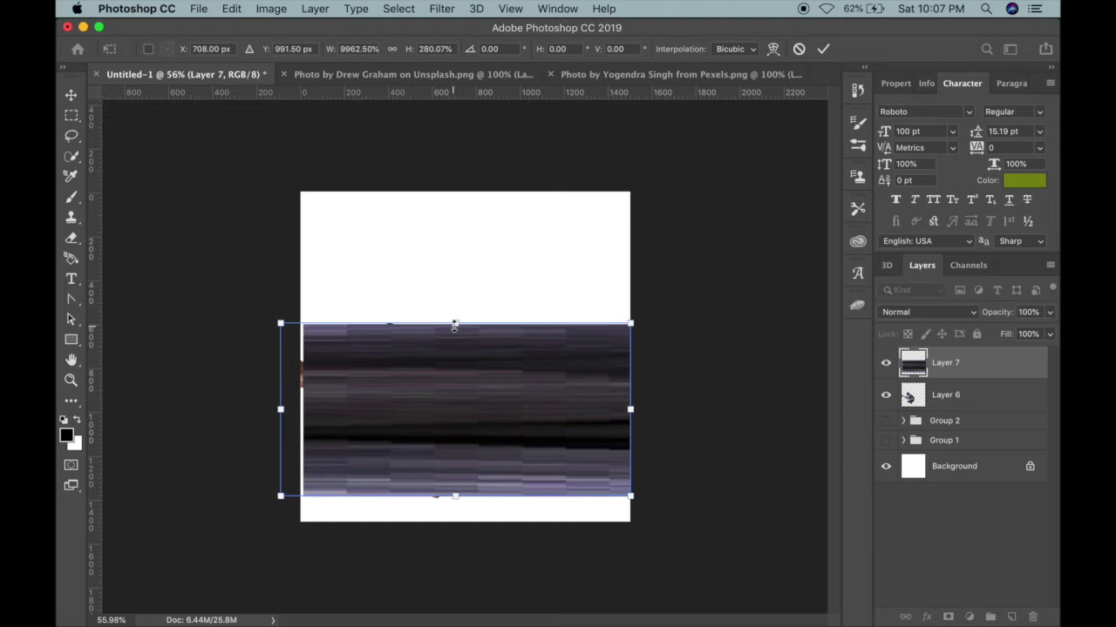
pyautogui.press('Return')
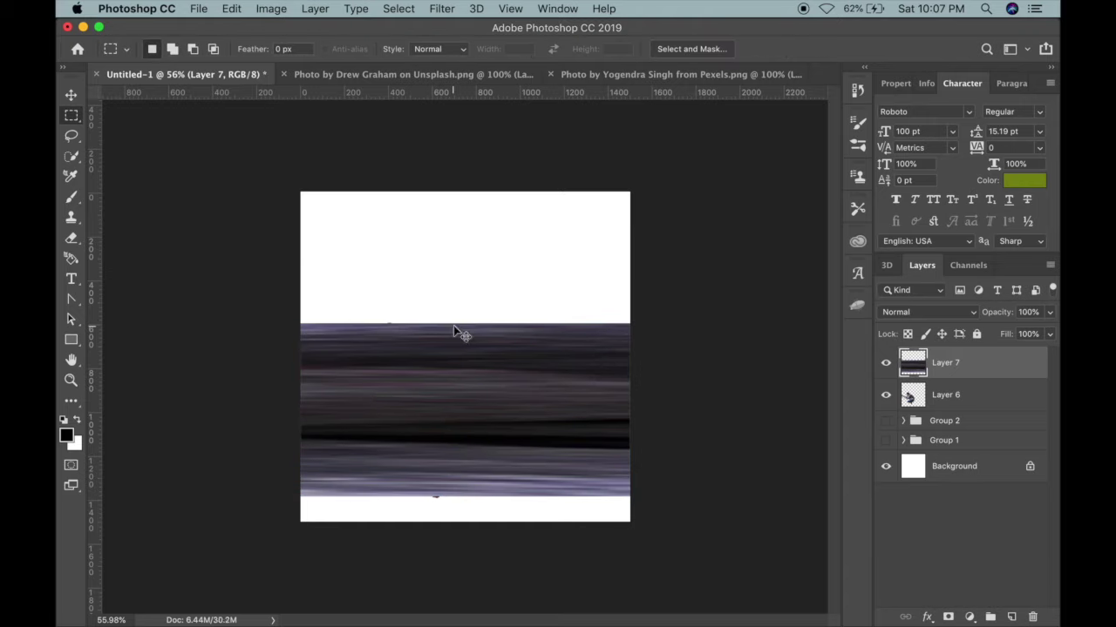
# Send the stretched band's layer behind the crouching man.
pyautogui.hotkey('ctrl', 't')
pyautogui.press('Return')
pyautogui.press('super+bracketleft')
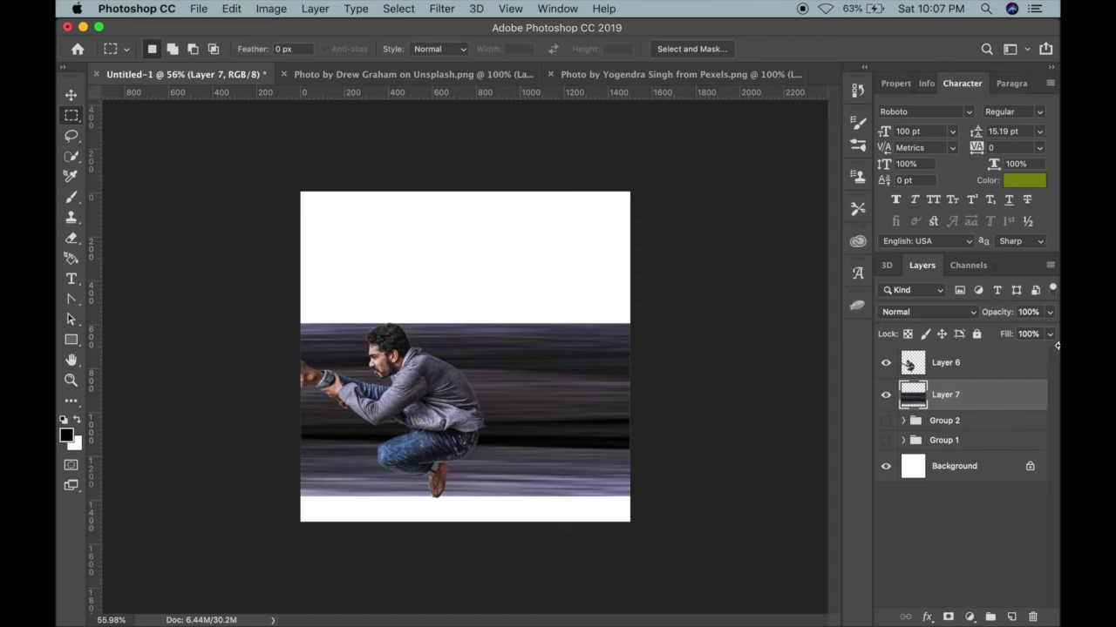
# Erase the part of the band in front of the man, on his left, with a 900 px eraser.
pyautogui.click(72, 237)
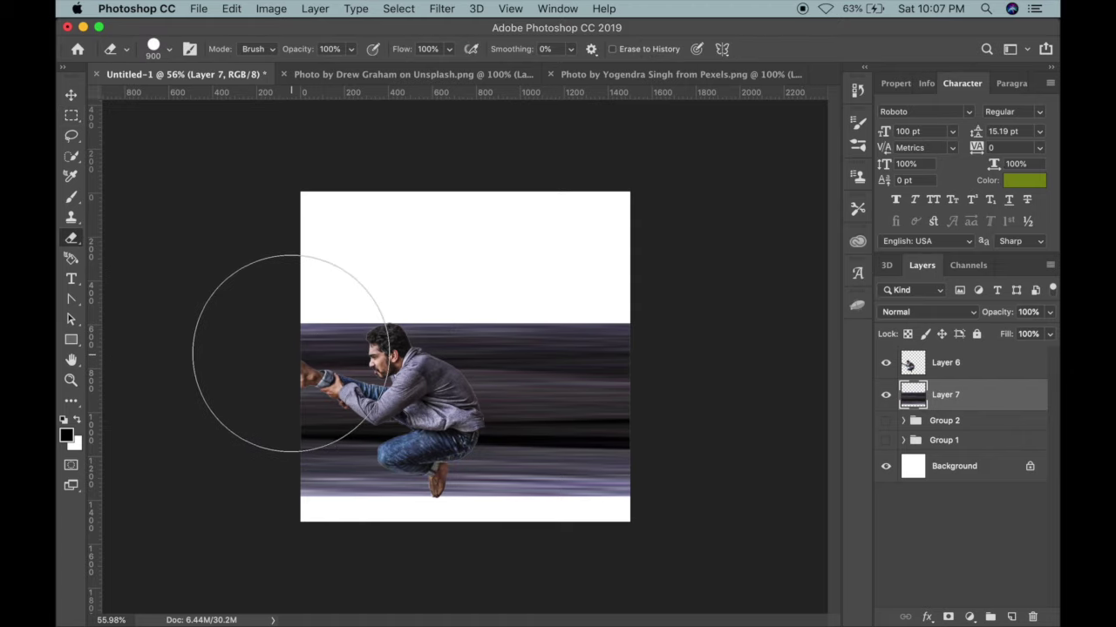
pyautogui.click(262, 375)
pyautogui.moveTo(296, 381)
pyautogui.mouseDown()
pyautogui.moveTo(327, 412)
pyautogui.moveTo(335, 464)
pyautogui.mouseUp()
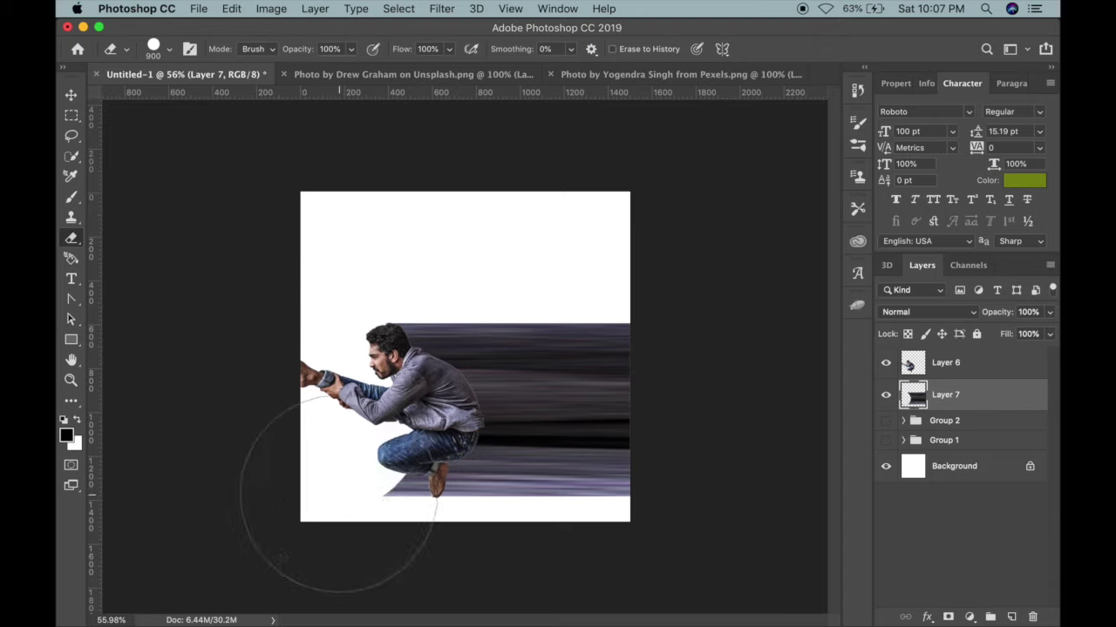
pyautogui.click(337, 497)
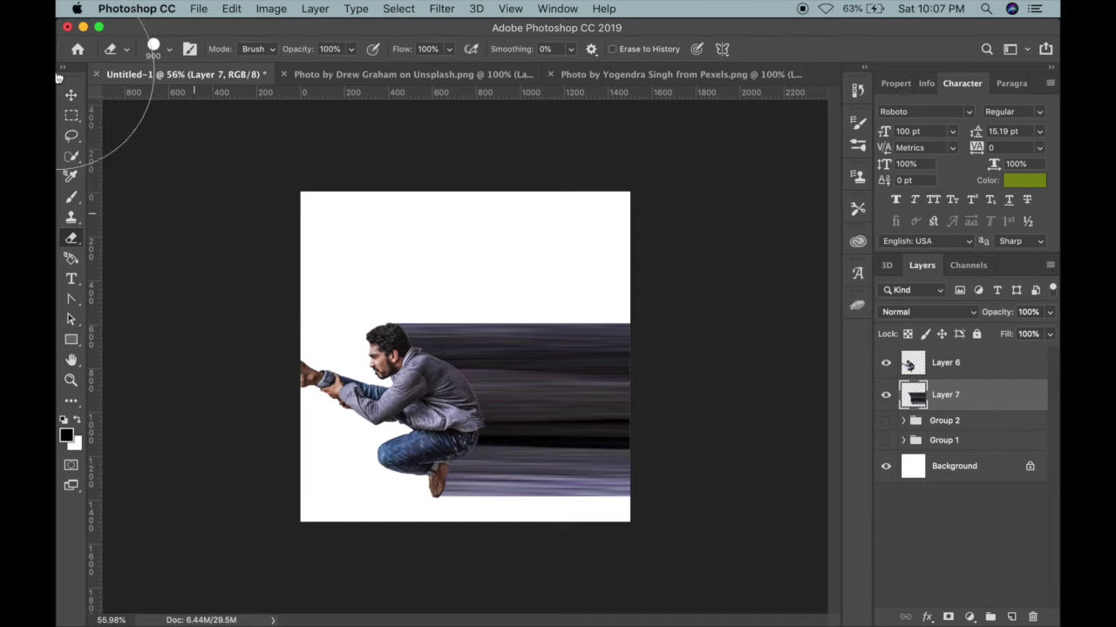
# Warp the stretched band so its free end sweeps up past the canvas's upper edge and fans out there, and commit.
pyautogui.click(73, 96)
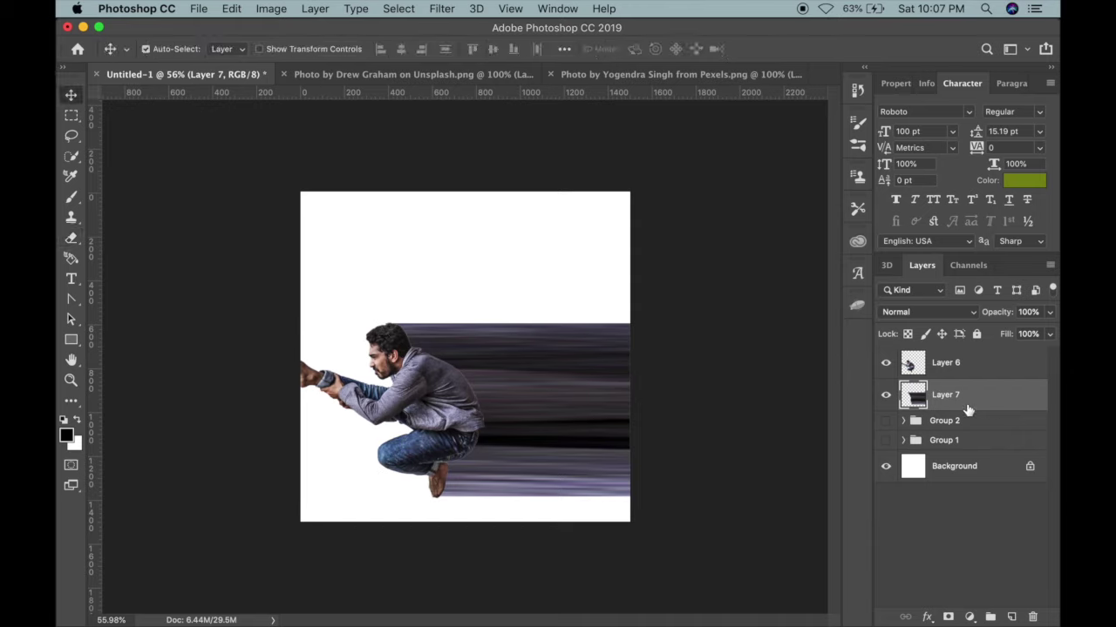
pyautogui.press('cmd+t')
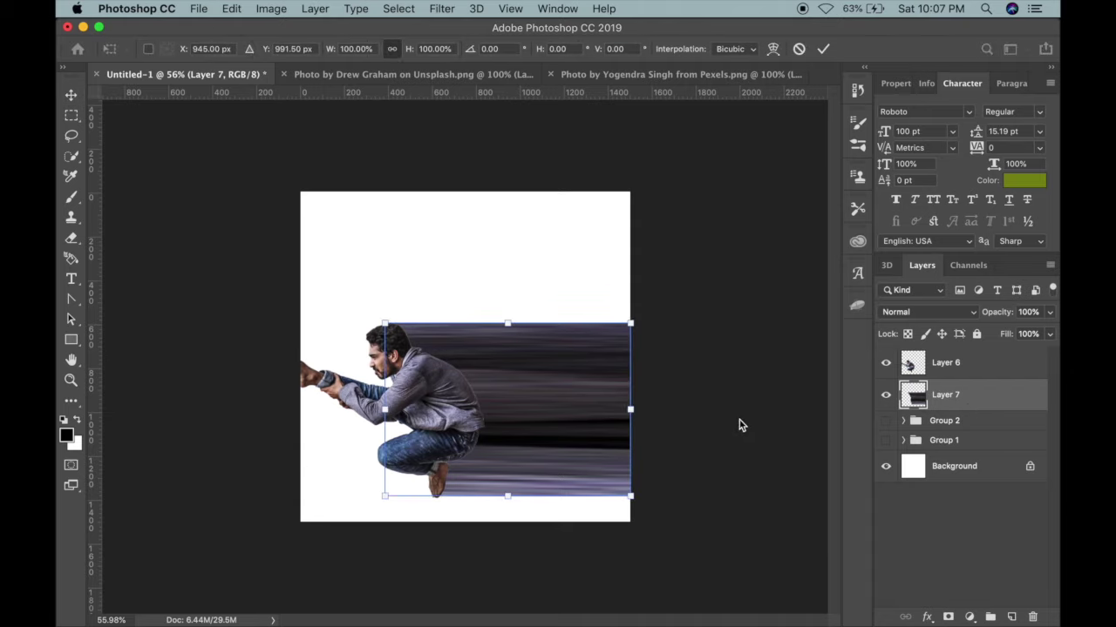
pyautogui.rightClick(569, 428)
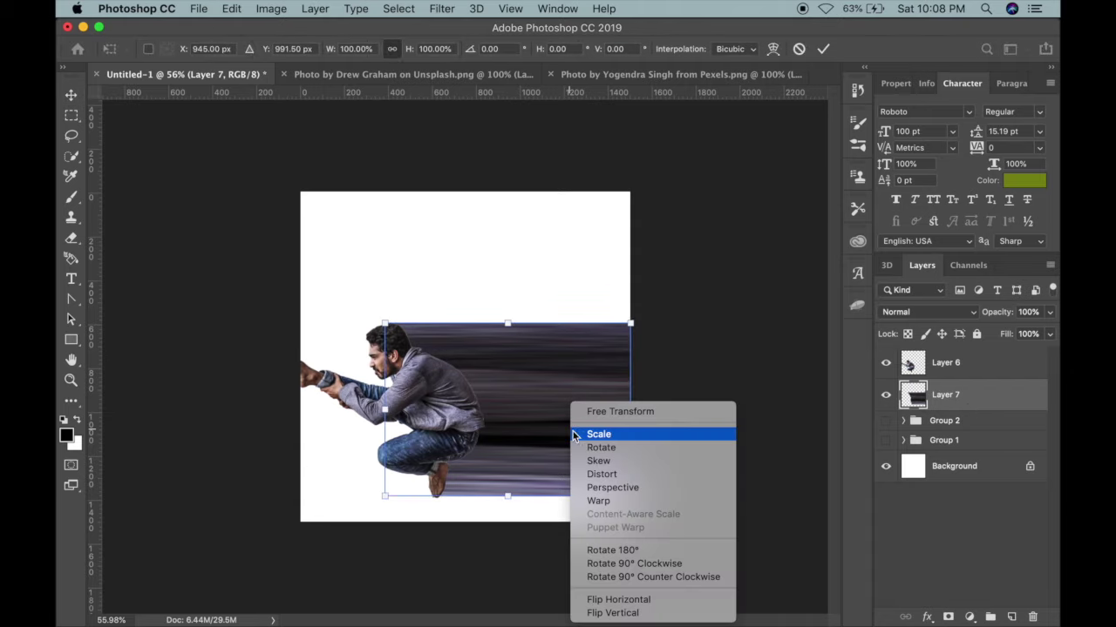
pyautogui.click(631, 501)
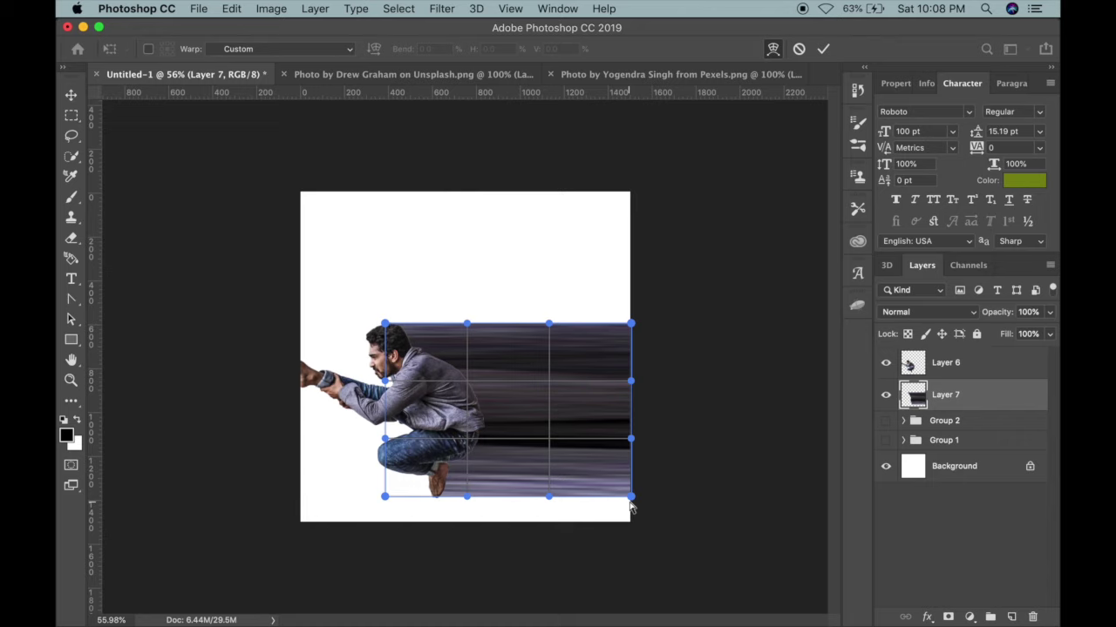
pyautogui.moveTo(630, 503); pyautogui.dragTo(472, 168)
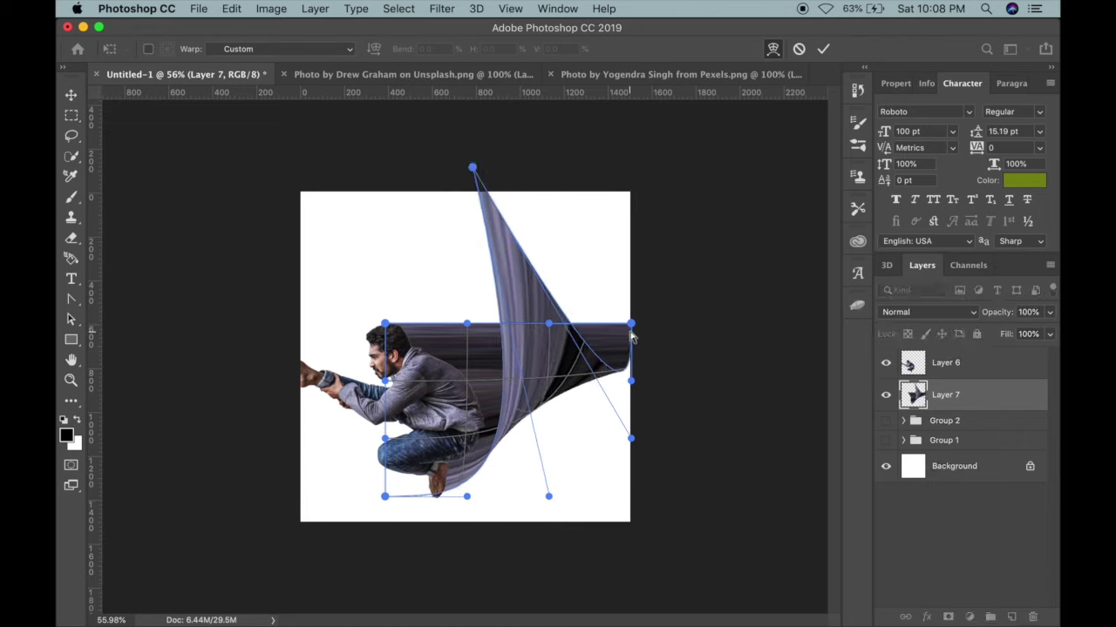
pyautogui.moveTo(631, 327); pyautogui.dragTo(597, 173)
pyautogui.moveTo(631, 438); pyautogui.dragTo(580, 174)
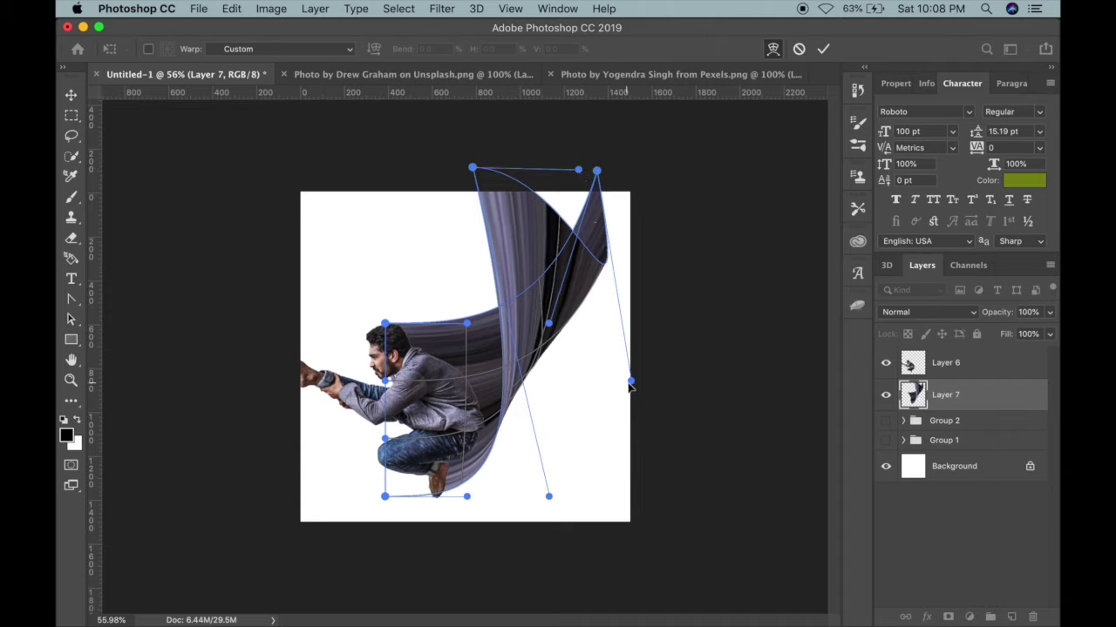
pyautogui.moveTo(633, 386); pyautogui.dragTo(520, 173)
pyautogui.moveTo(597, 171); pyautogui.dragTo(644, 169)
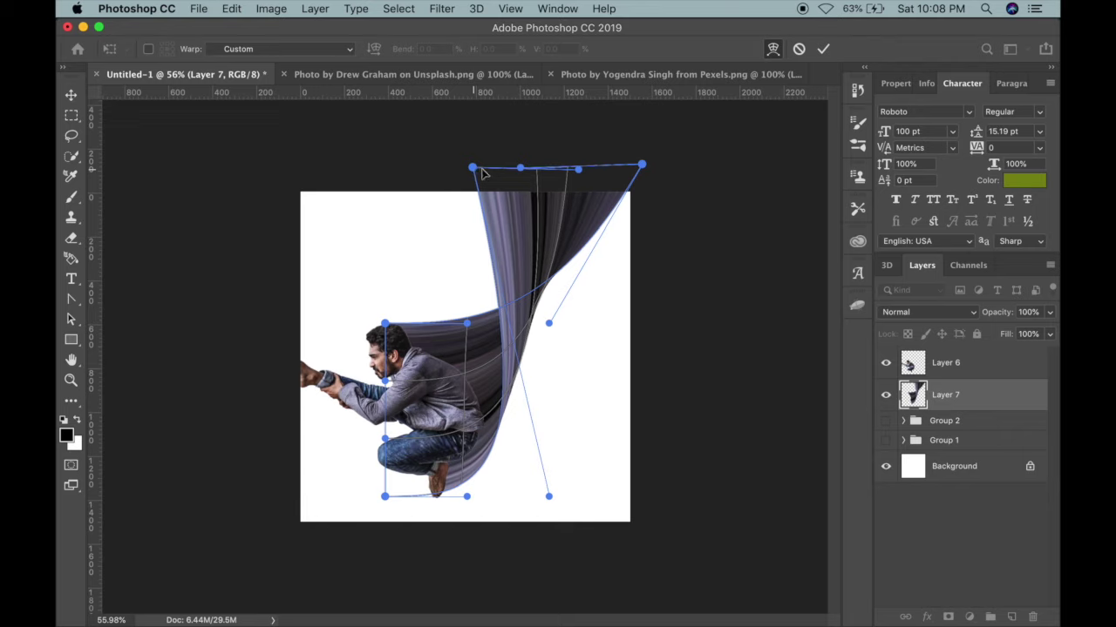
pyautogui.moveTo(474, 168); pyautogui.dragTo(459, 143)
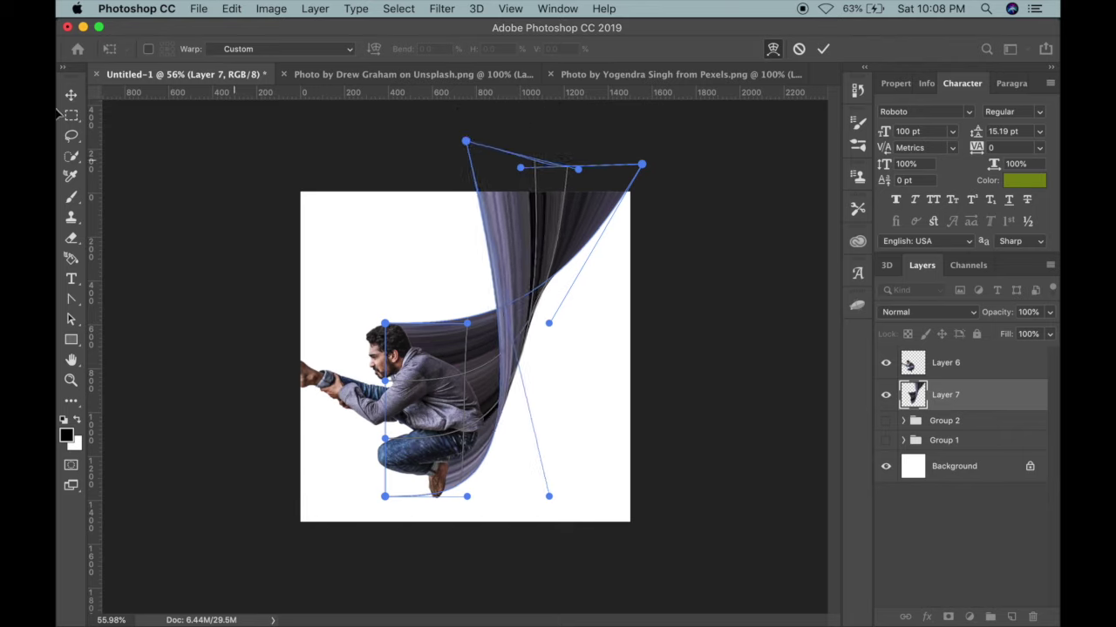
pyautogui.press('Return')
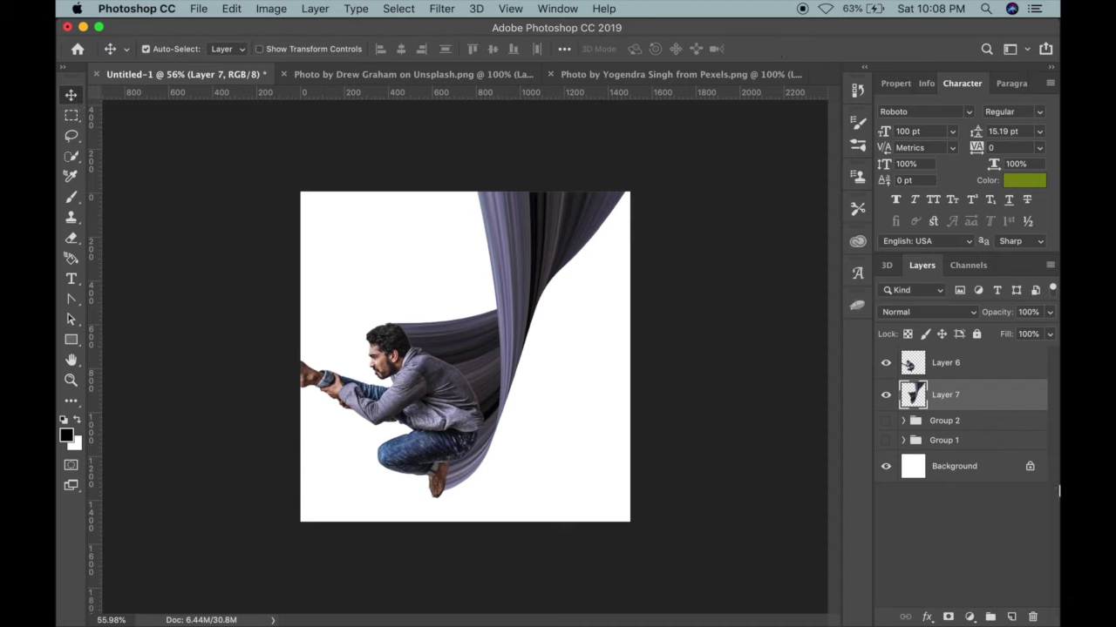
# Add a new layer directly beneath the band's layer and fill it with white.
pyautogui.click(947, 424)
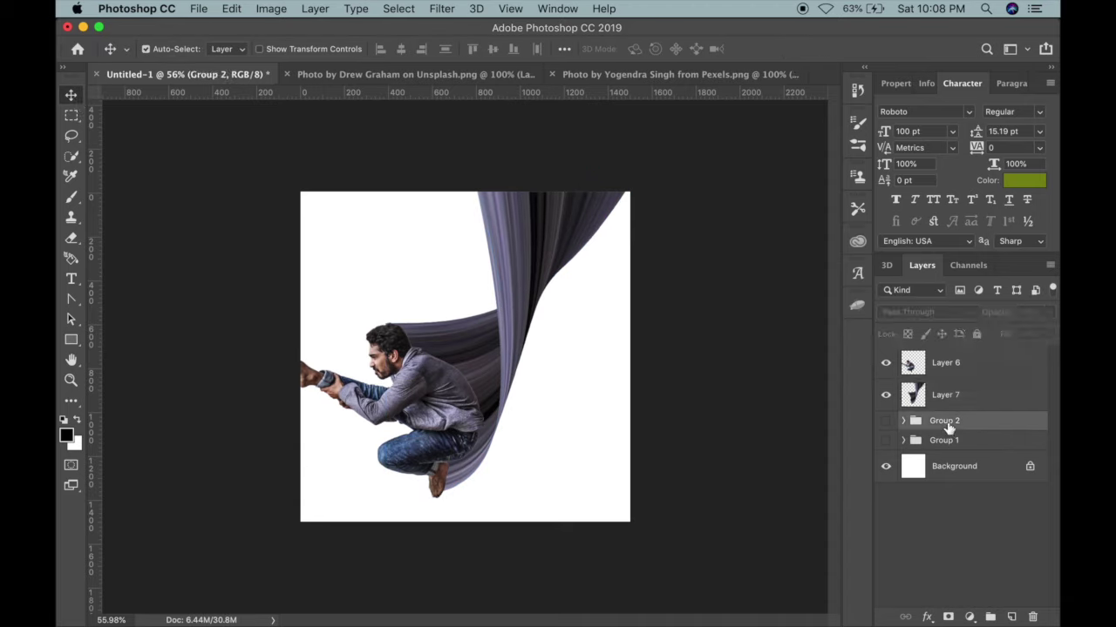
pyautogui.press('super+shift+n')
pyautogui.press('Return')
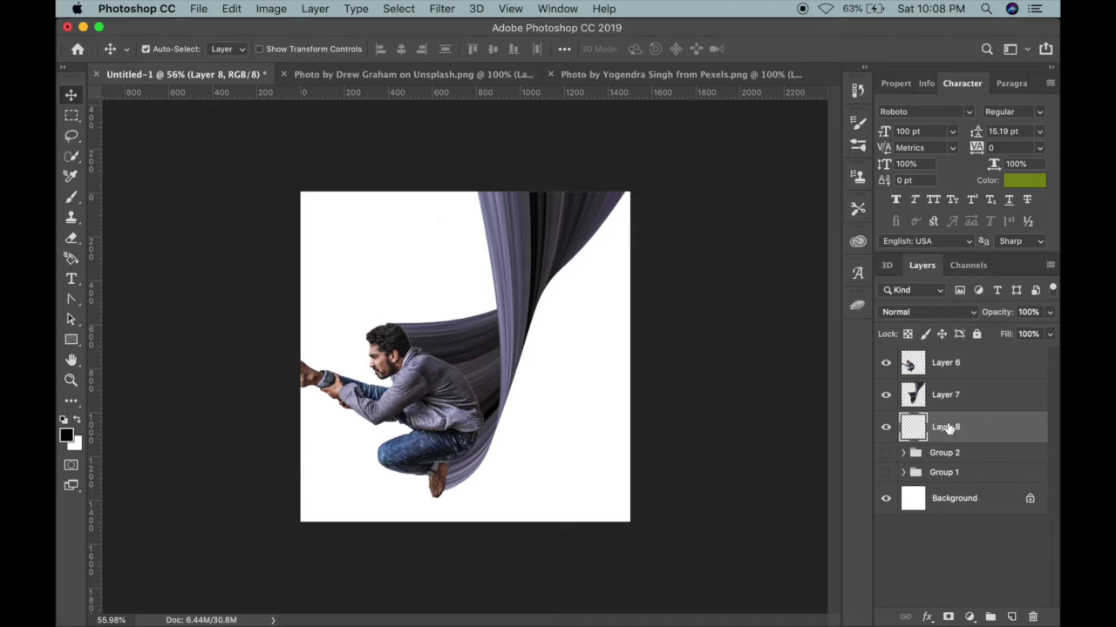
pyautogui.press('super+BackSpace')
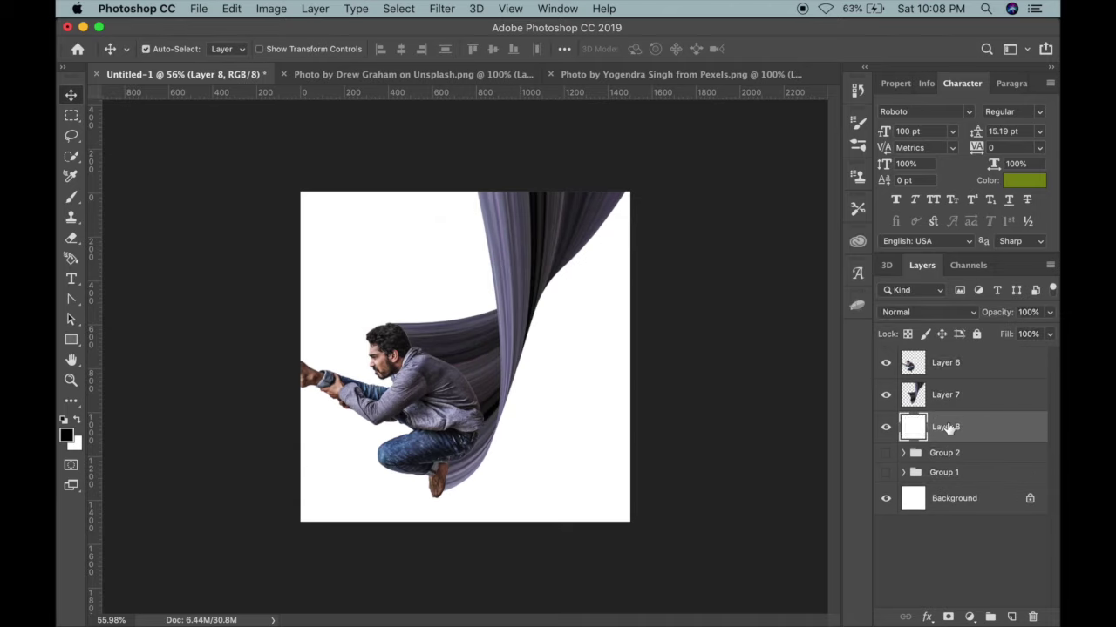
pyautogui.hotkey('alt', 'BackSpace')
pyautogui.press('super+BackSpace')
# Add a Color Overlay effect to the new white layer, keeping the artwork in view.
pyautogui.doubleClick(992, 424)
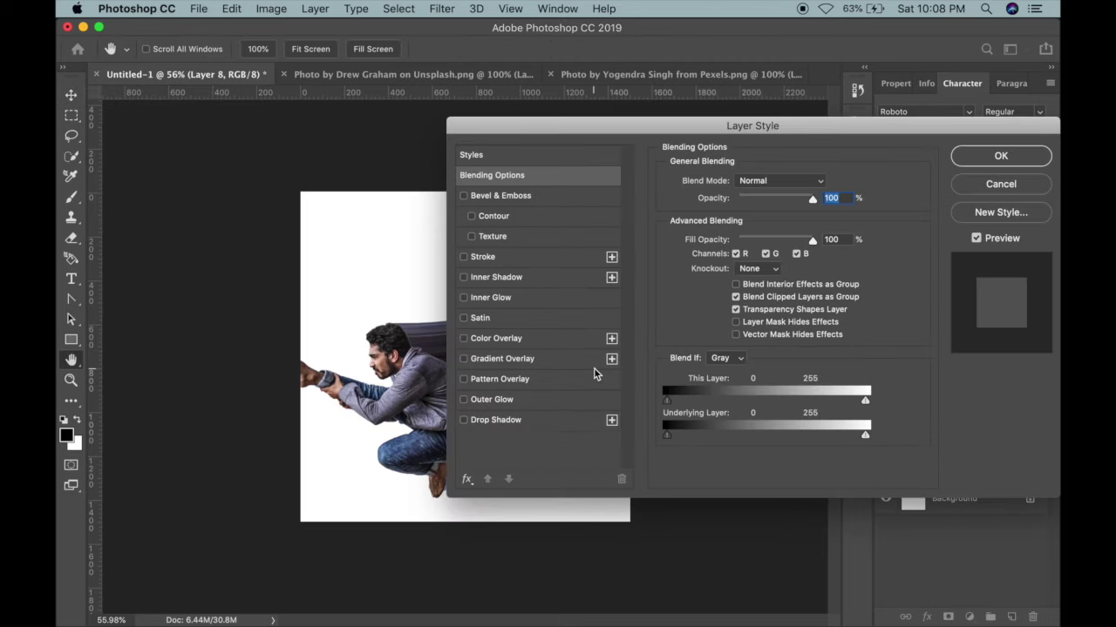
pyautogui.click(515, 340)
pyautogui.moveTo(677, 125); pyautogui.dragTo(845, 156)
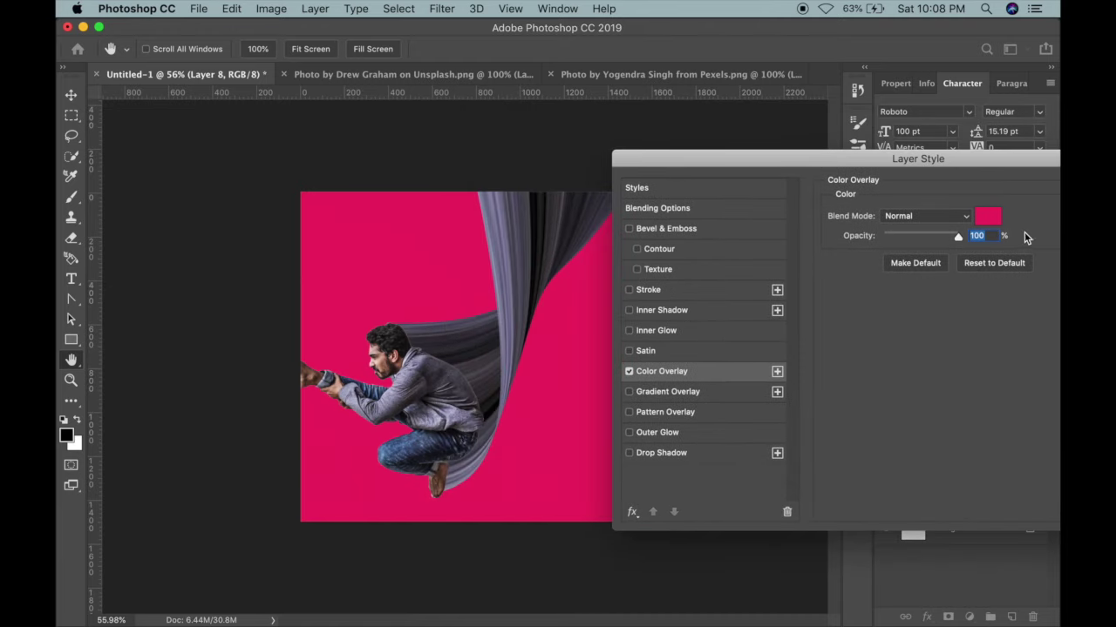
# Set the overlay colour to lavender #aca2e5, starting from a tone sampled off the man's jacket, and apply the layer style.
pyautogui.click(991, 217)
pyautogui.click(426, 356)
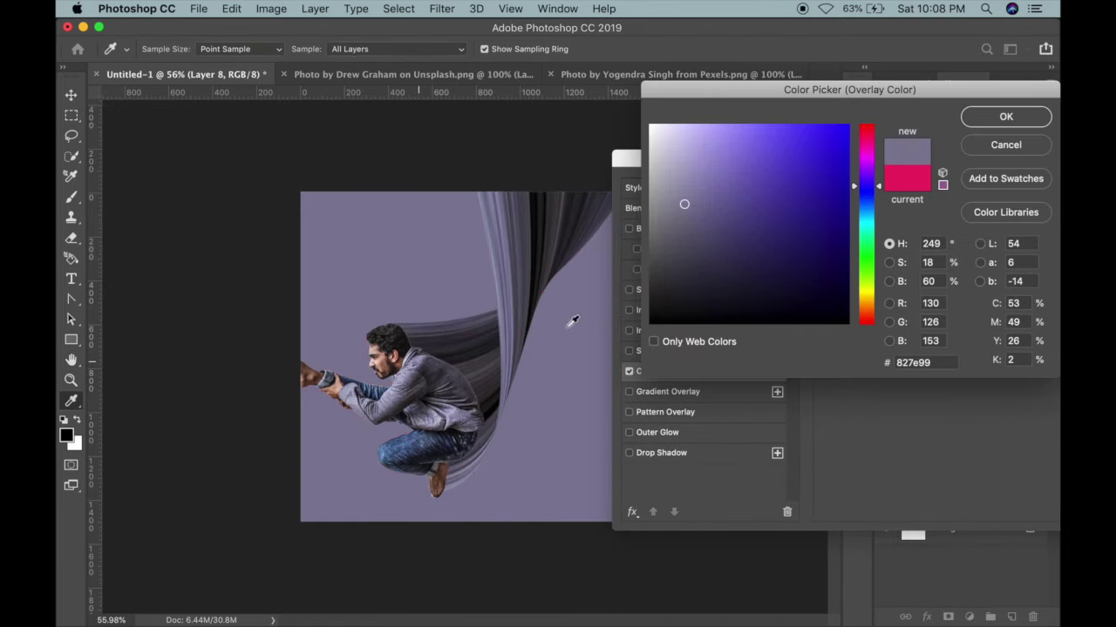
pyautogui.click(685, 162)
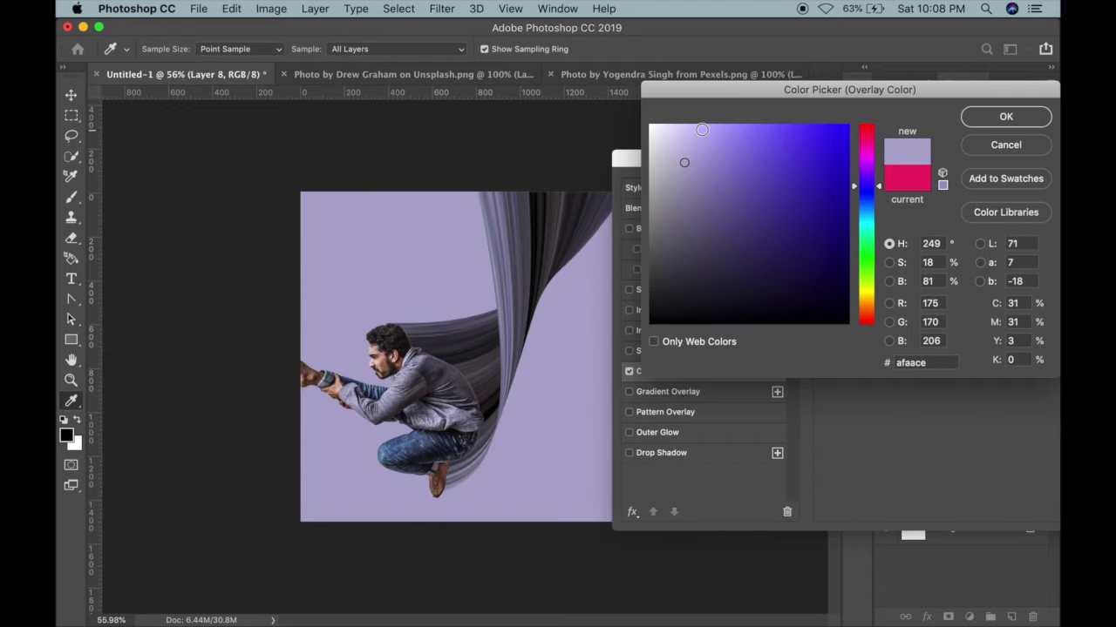
pyautogui.click(702, 129)
pyautogui.click(698, 146)
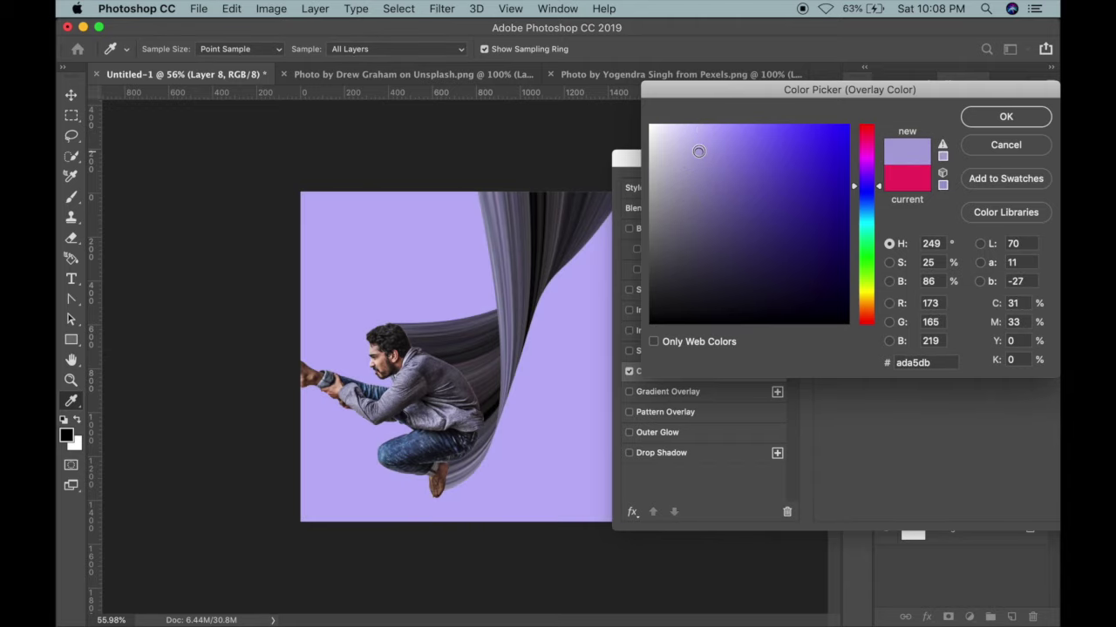
pyautogui.click(700, 161)
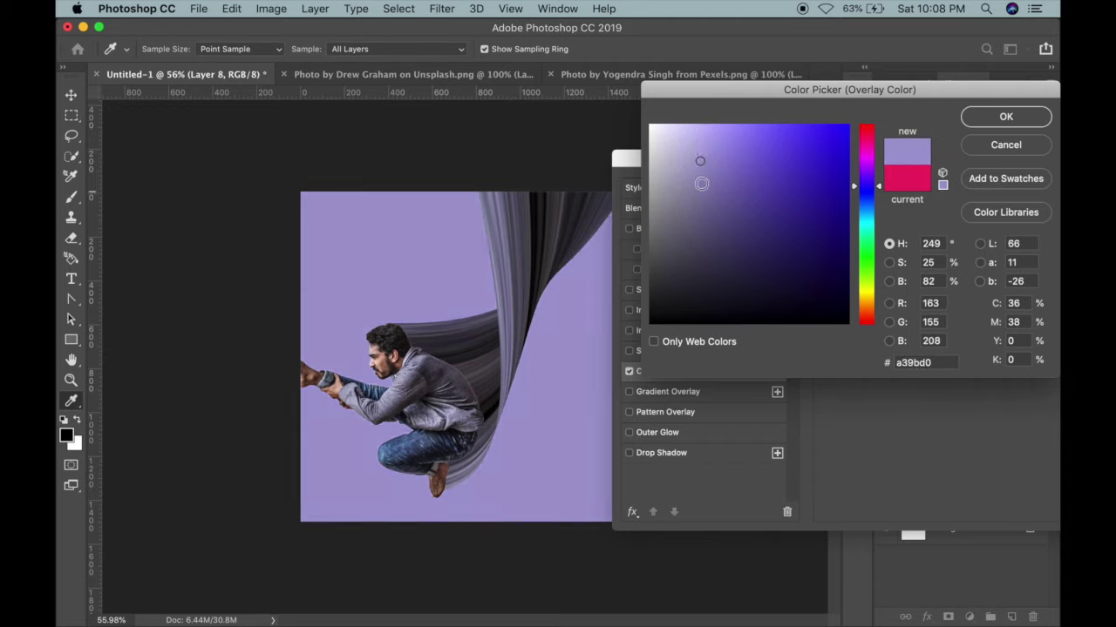
pyautogui.click(700, 177)
pyautogui.click(707, 145)
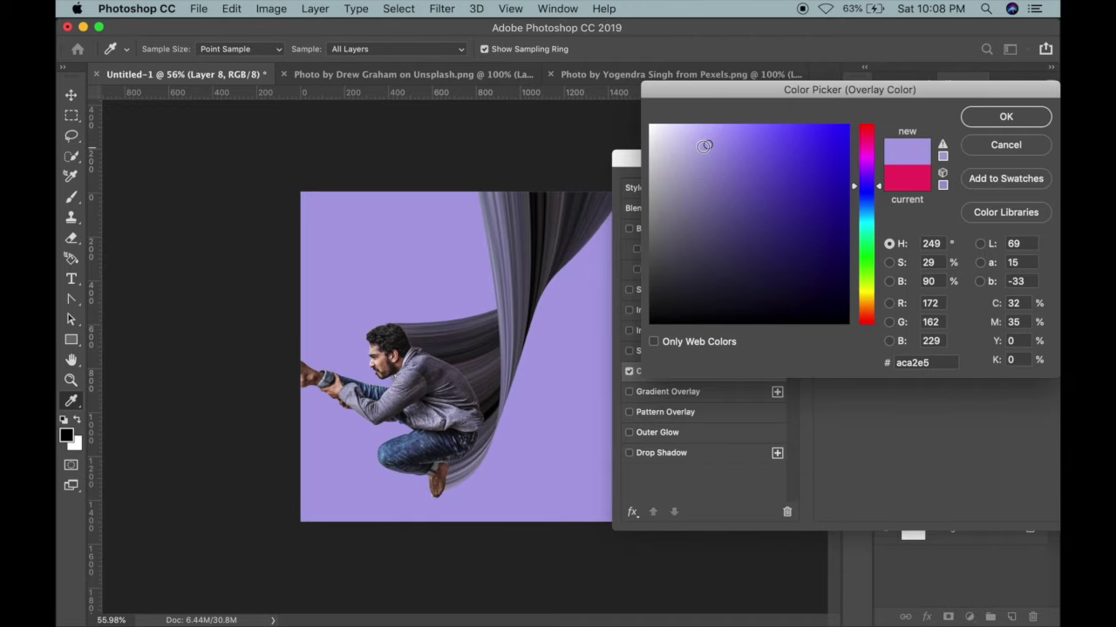
pyautogui.click(999, 121)
pyautogui.moveTo(1036, 167); pyautogui.dragTo(827, 163)
pyautogui.click(955, 186)
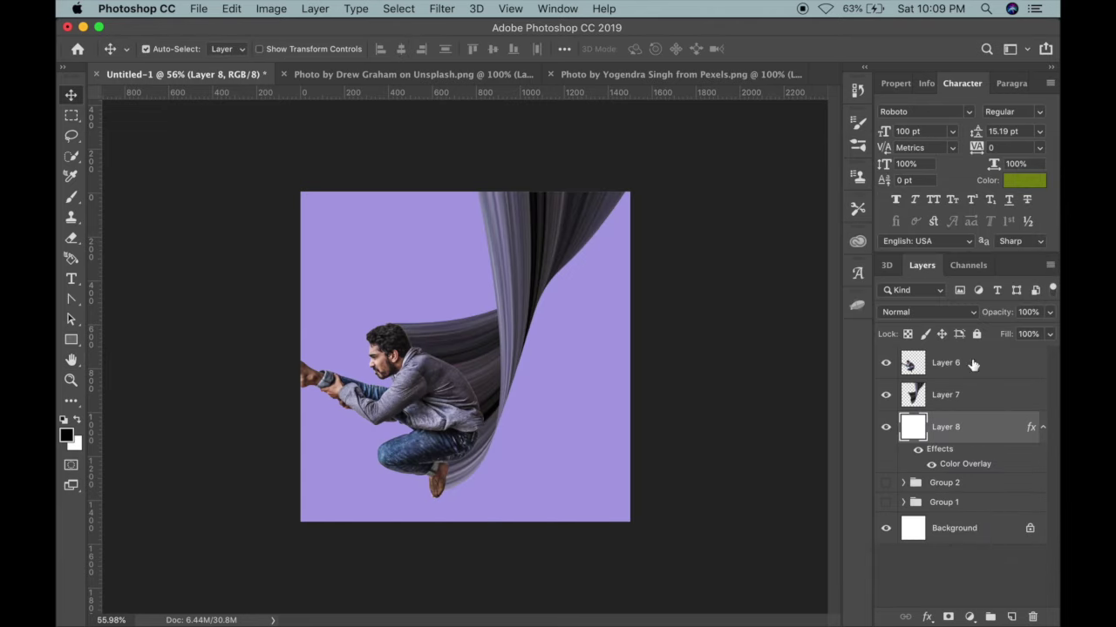
# Group the man, band and lavender background layers together and expand the group.
pyautogui.keyDown('shift'); pyautogui.click(970, 361); pyautogui.keyUp('shift')
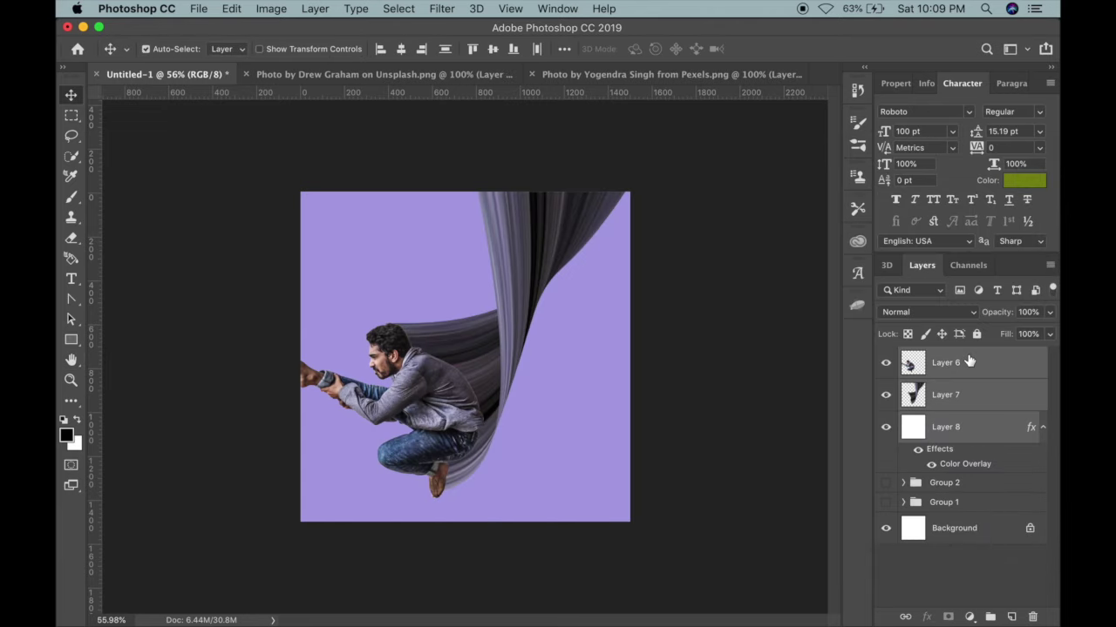
pyautogui.press('super+g')
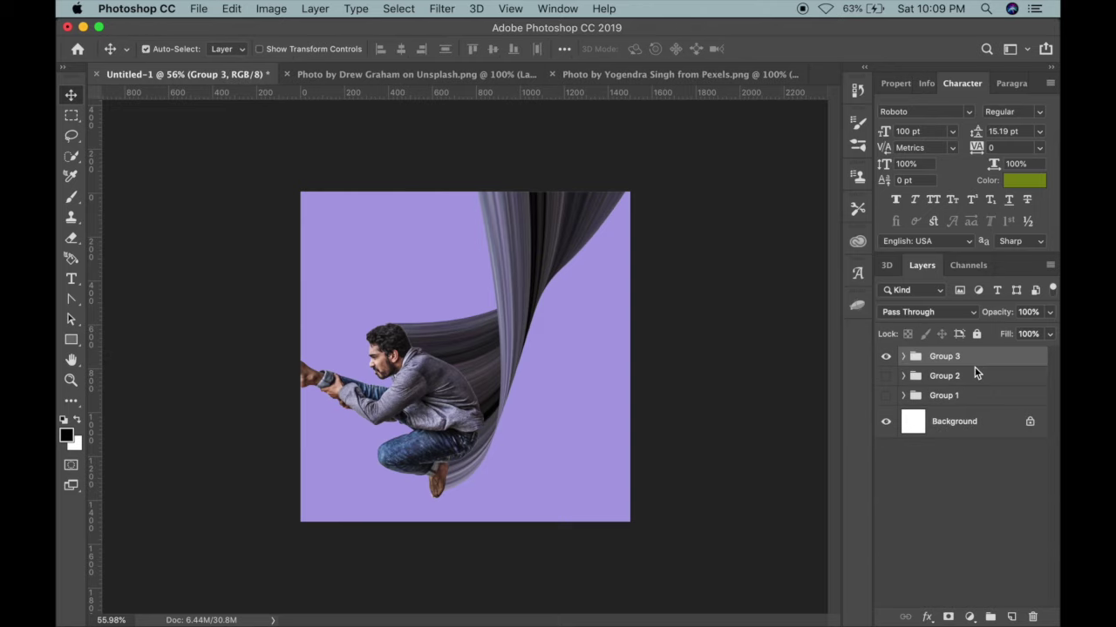
pyautogui.click(903, 356)
# Add a Drop Shadow to the man's layer with the dark shadow colour #3b3a43, keeping 27% opacity and 16 px size.
pyautogui.doubleClick(1008, 385)
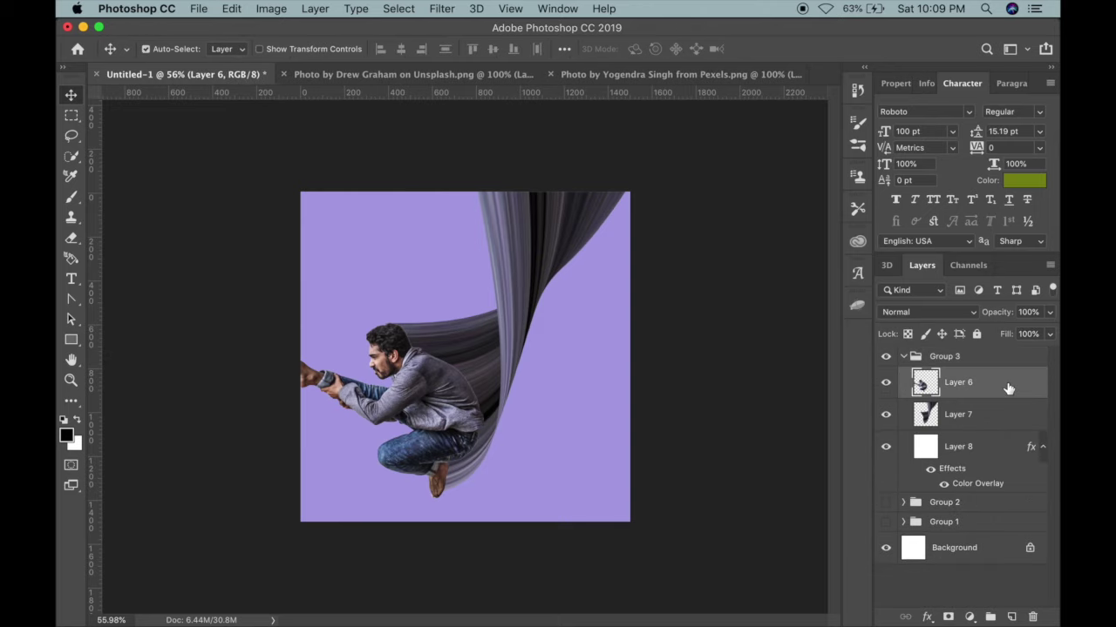
pyautogui.click(454, 450)
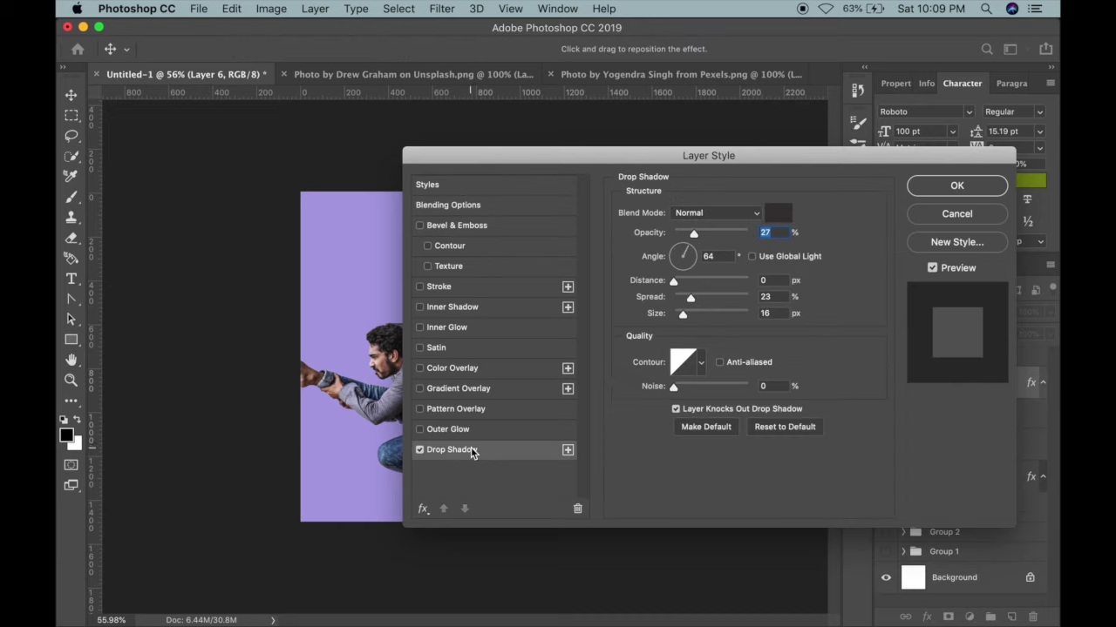
pyautogui.click(778, 215)
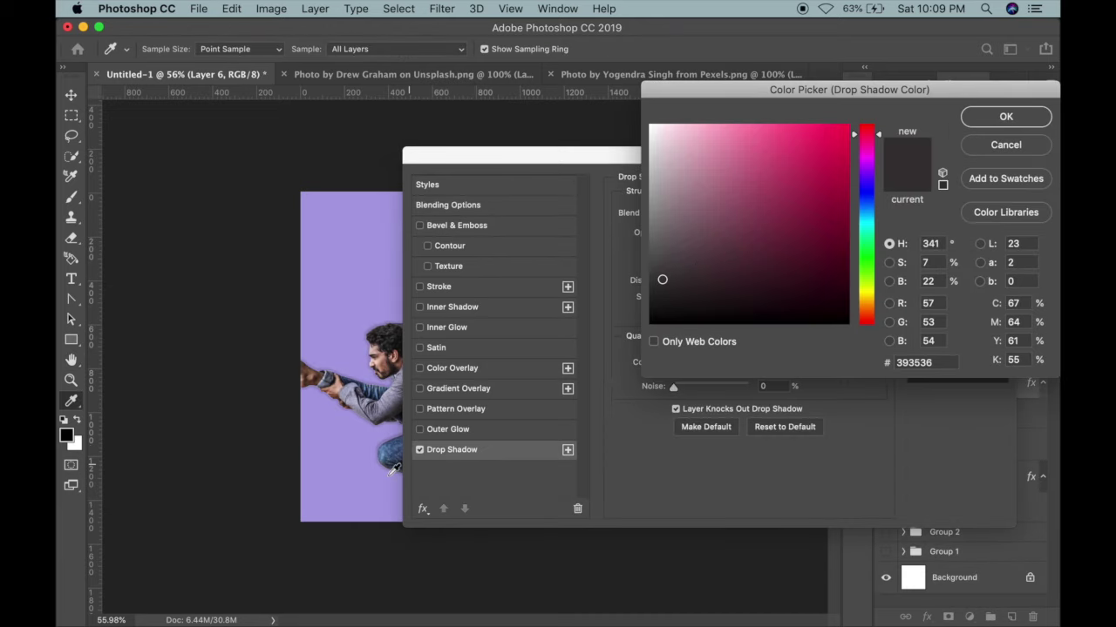
pyautogui.click(329, 456)
pyautogui.click(676, 271)
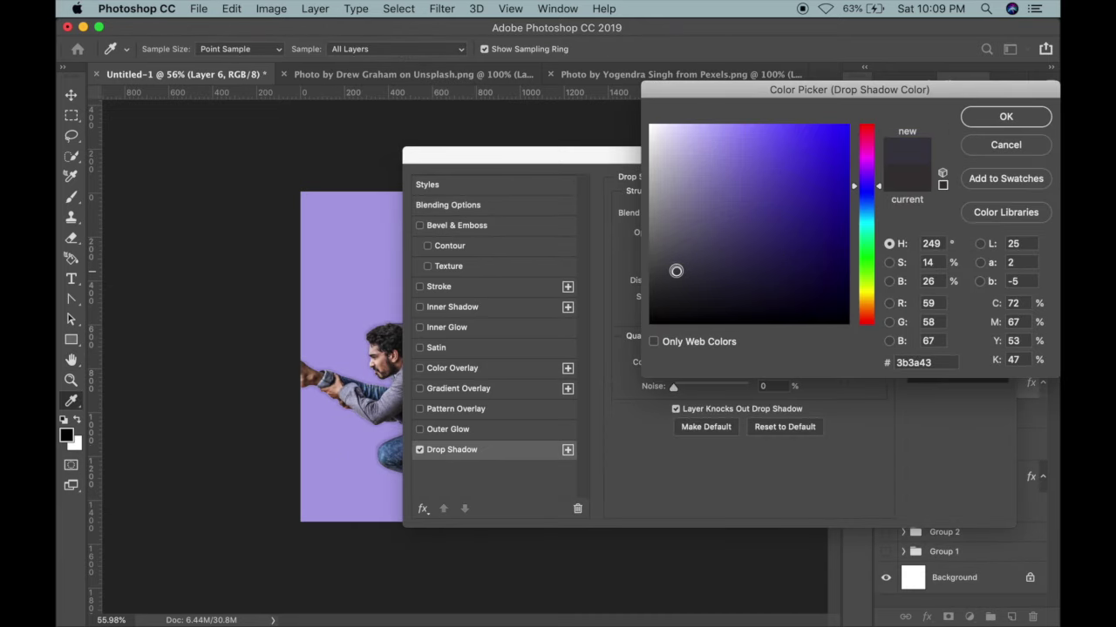
pyautogui.press('Return')
pyautogui.press('Return')
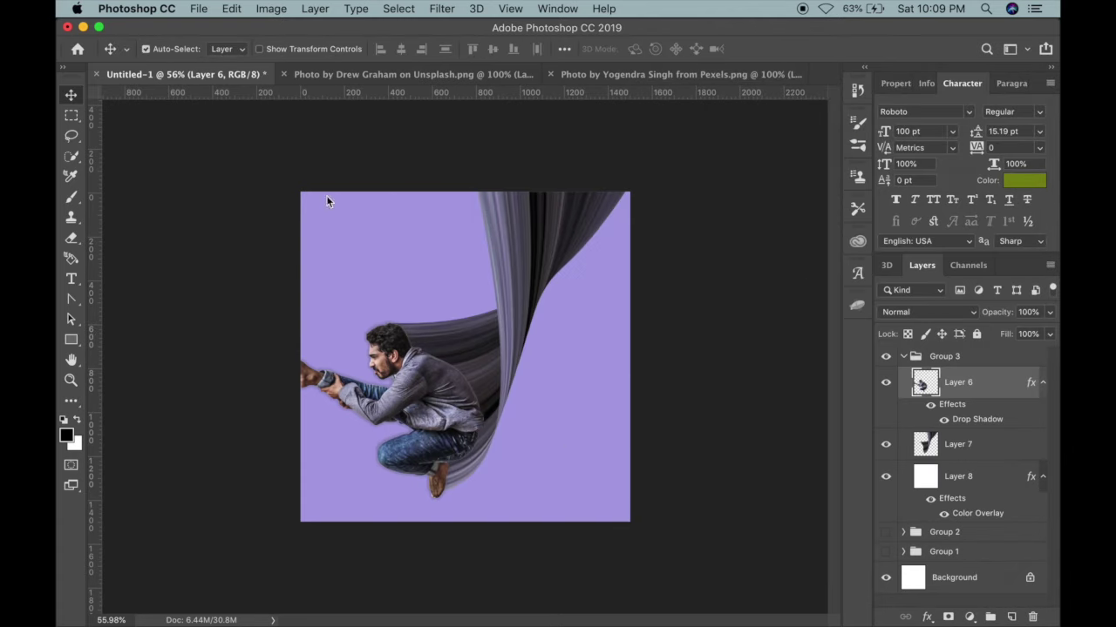
# Convert the man's drop shadow effect into a separate layer.
pyautogui.rightClick(980, 422)
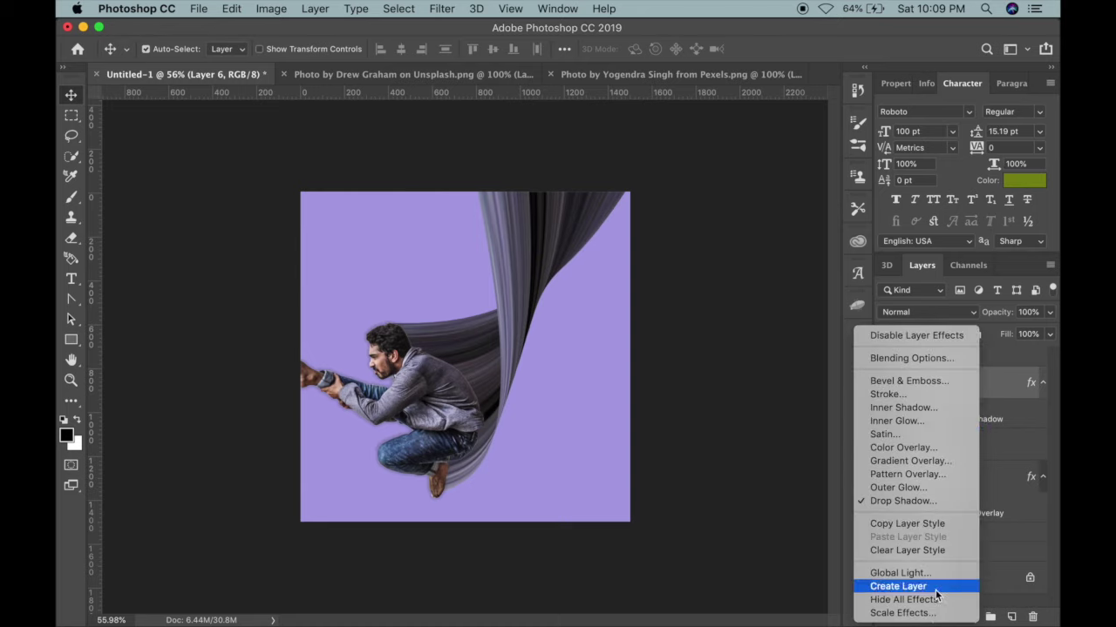
pyautogui.click(898, 586)
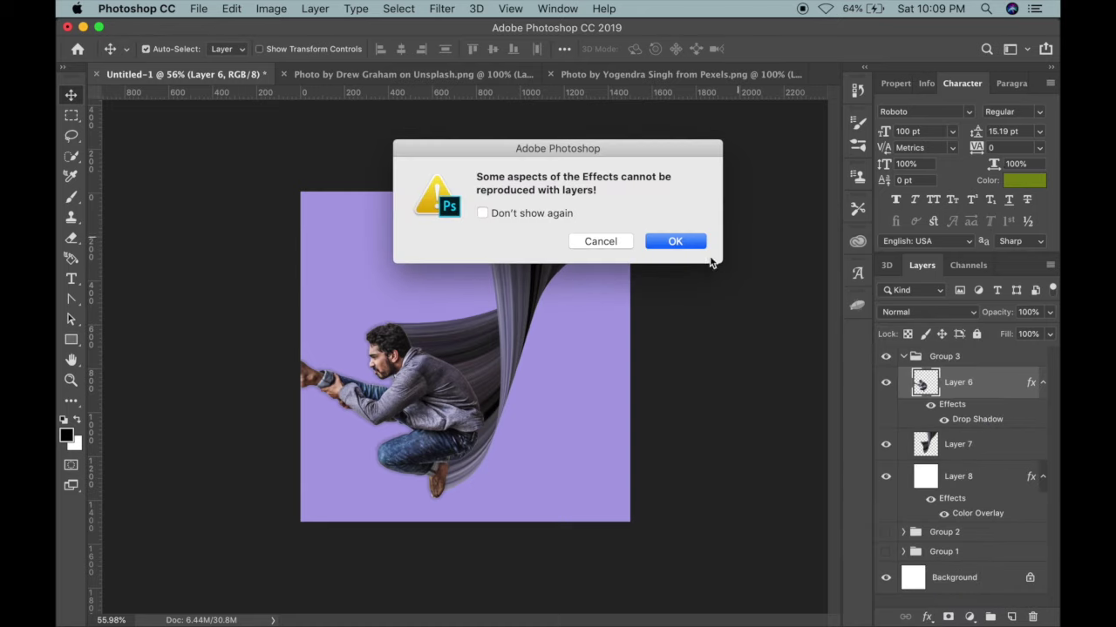
pyautogui.click(686, 242)
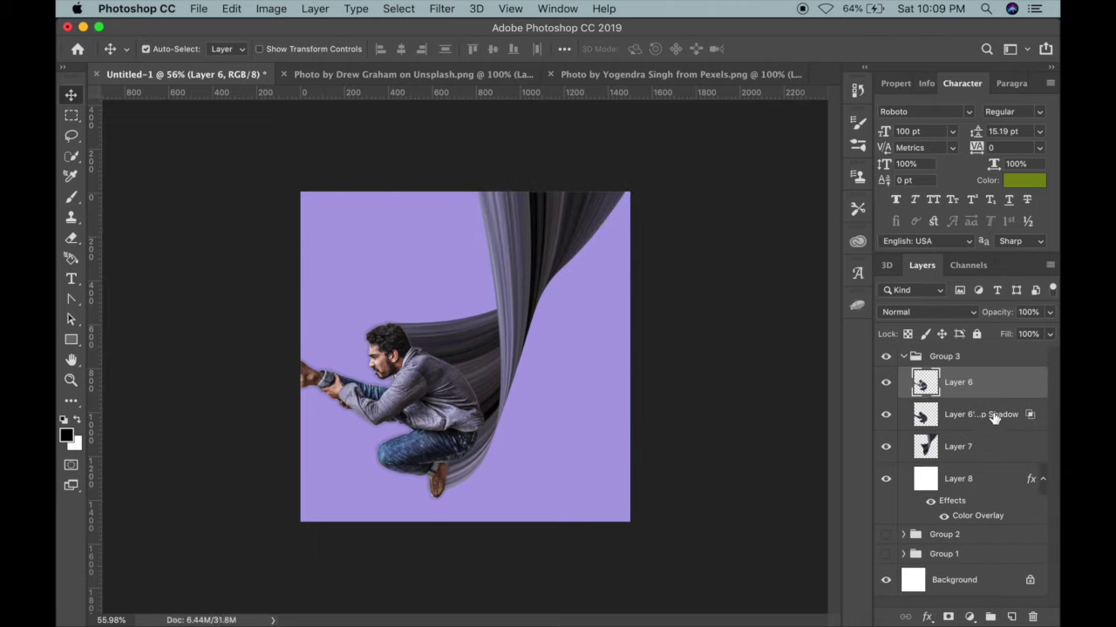
# Erase the separated shadow along the man's back where it falls on the band, using a 500 px eraser, and collapse the group.
pyautogui.click(968, 417)
pyautogui.click(885, 383)
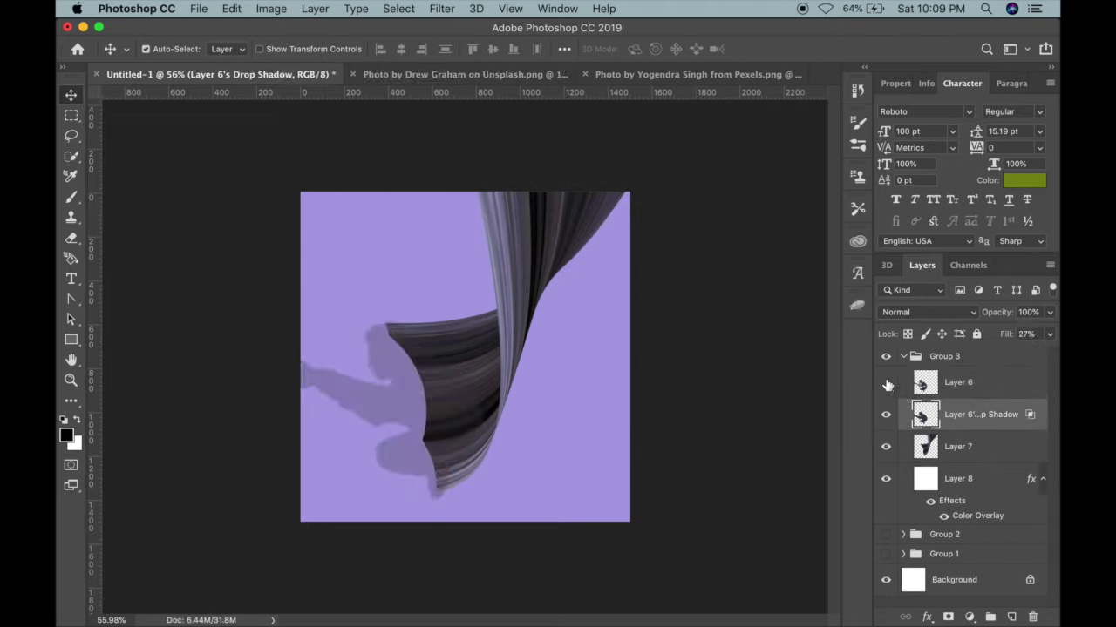
pyautogui.click(886, 383)
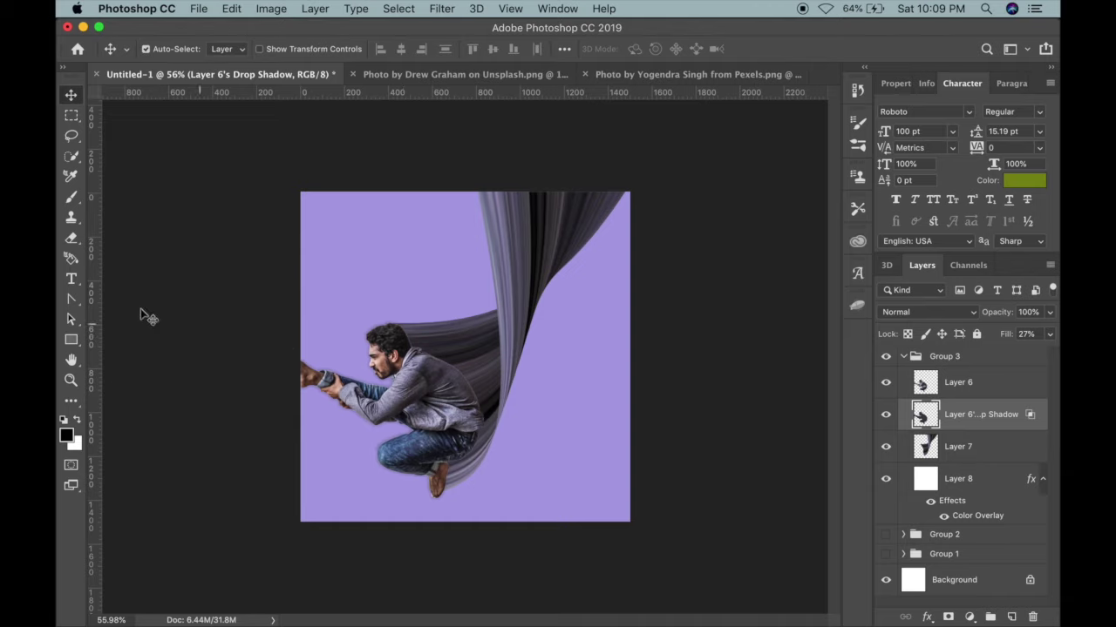
pyautogui.click(72, 238)
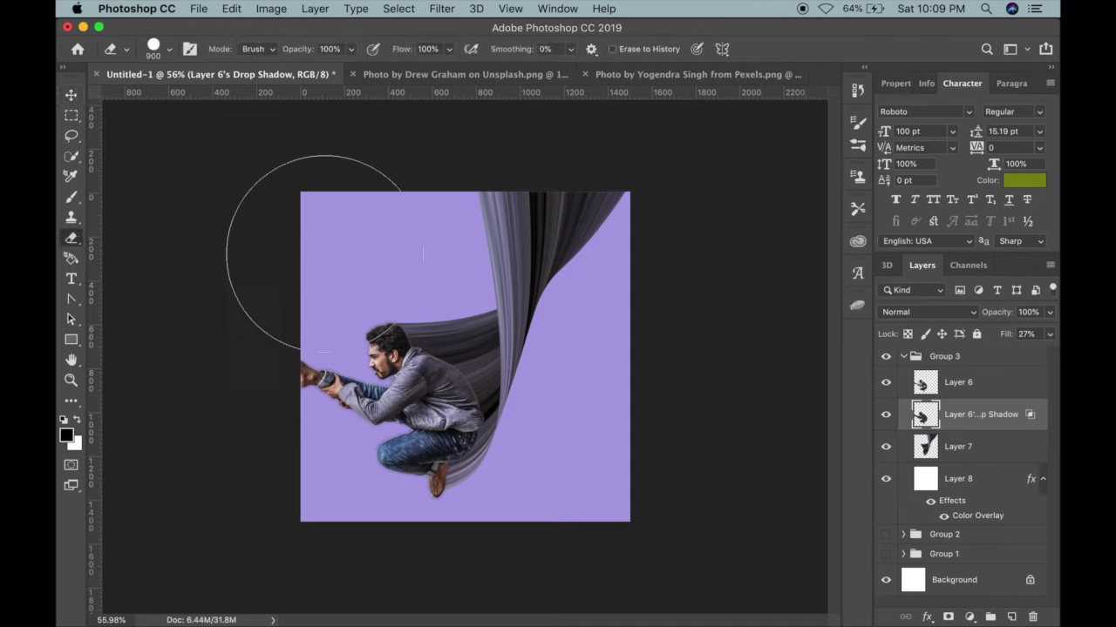
pyautogui.press('[')
pyautogui.press('[')
pyautogui.press('[')
pyautogui.press('[')
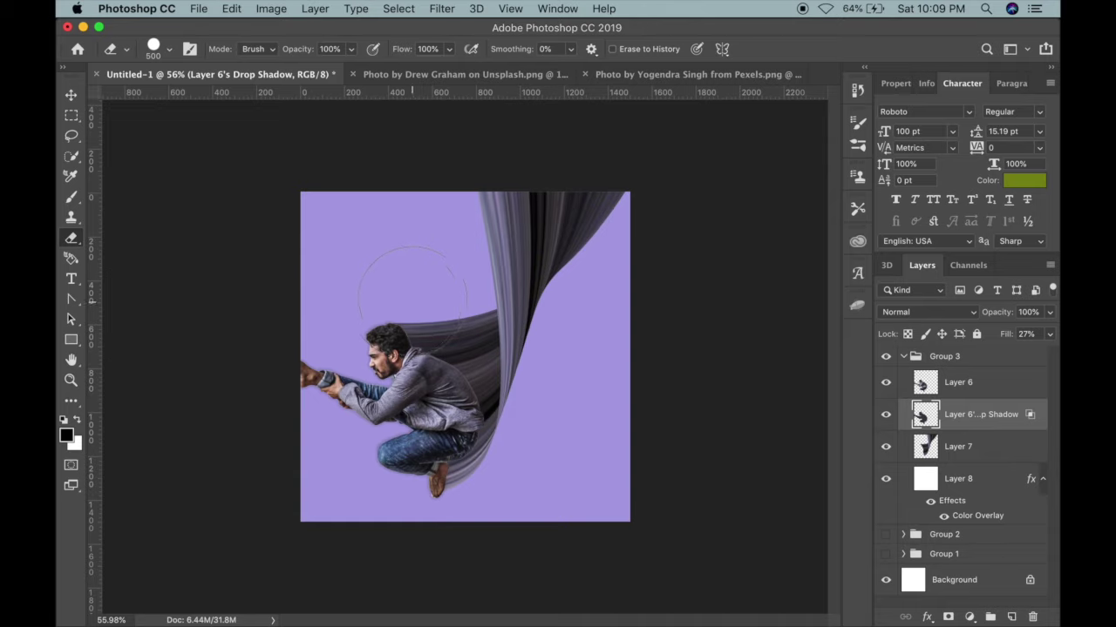
pyautogui.click(452, 361)
pyautogui.moveTo(460, 365); pyautogui.dragTo(478, 443)
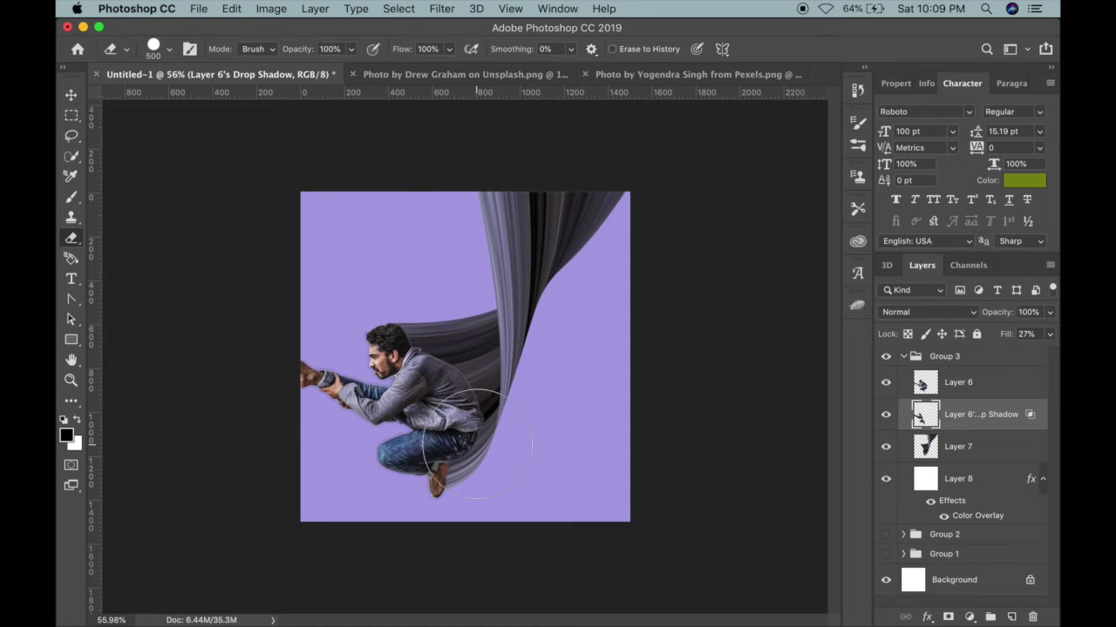
pyautogui.click(71, 94)
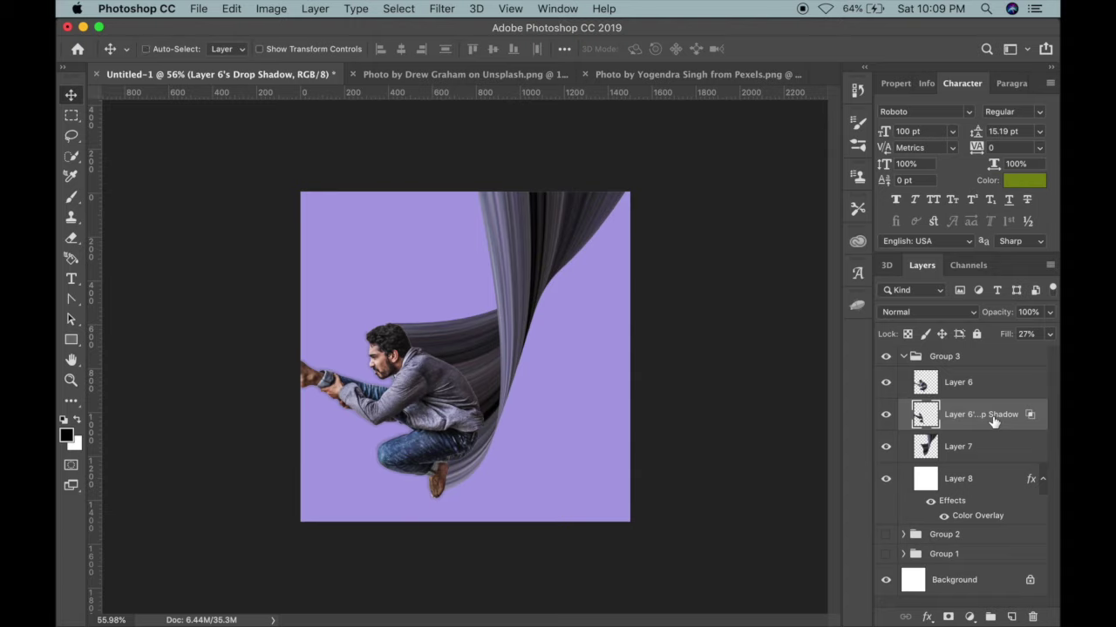
pyautogui.keyDown('super'); pyautogui.click(904, 356); pyautogui.keyUp('super')
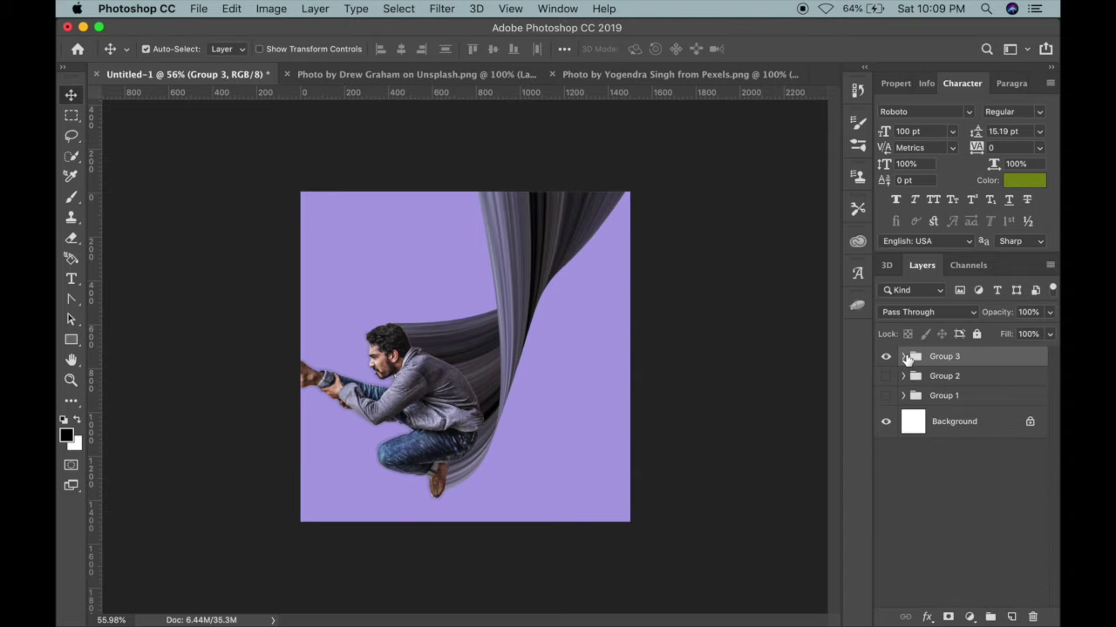